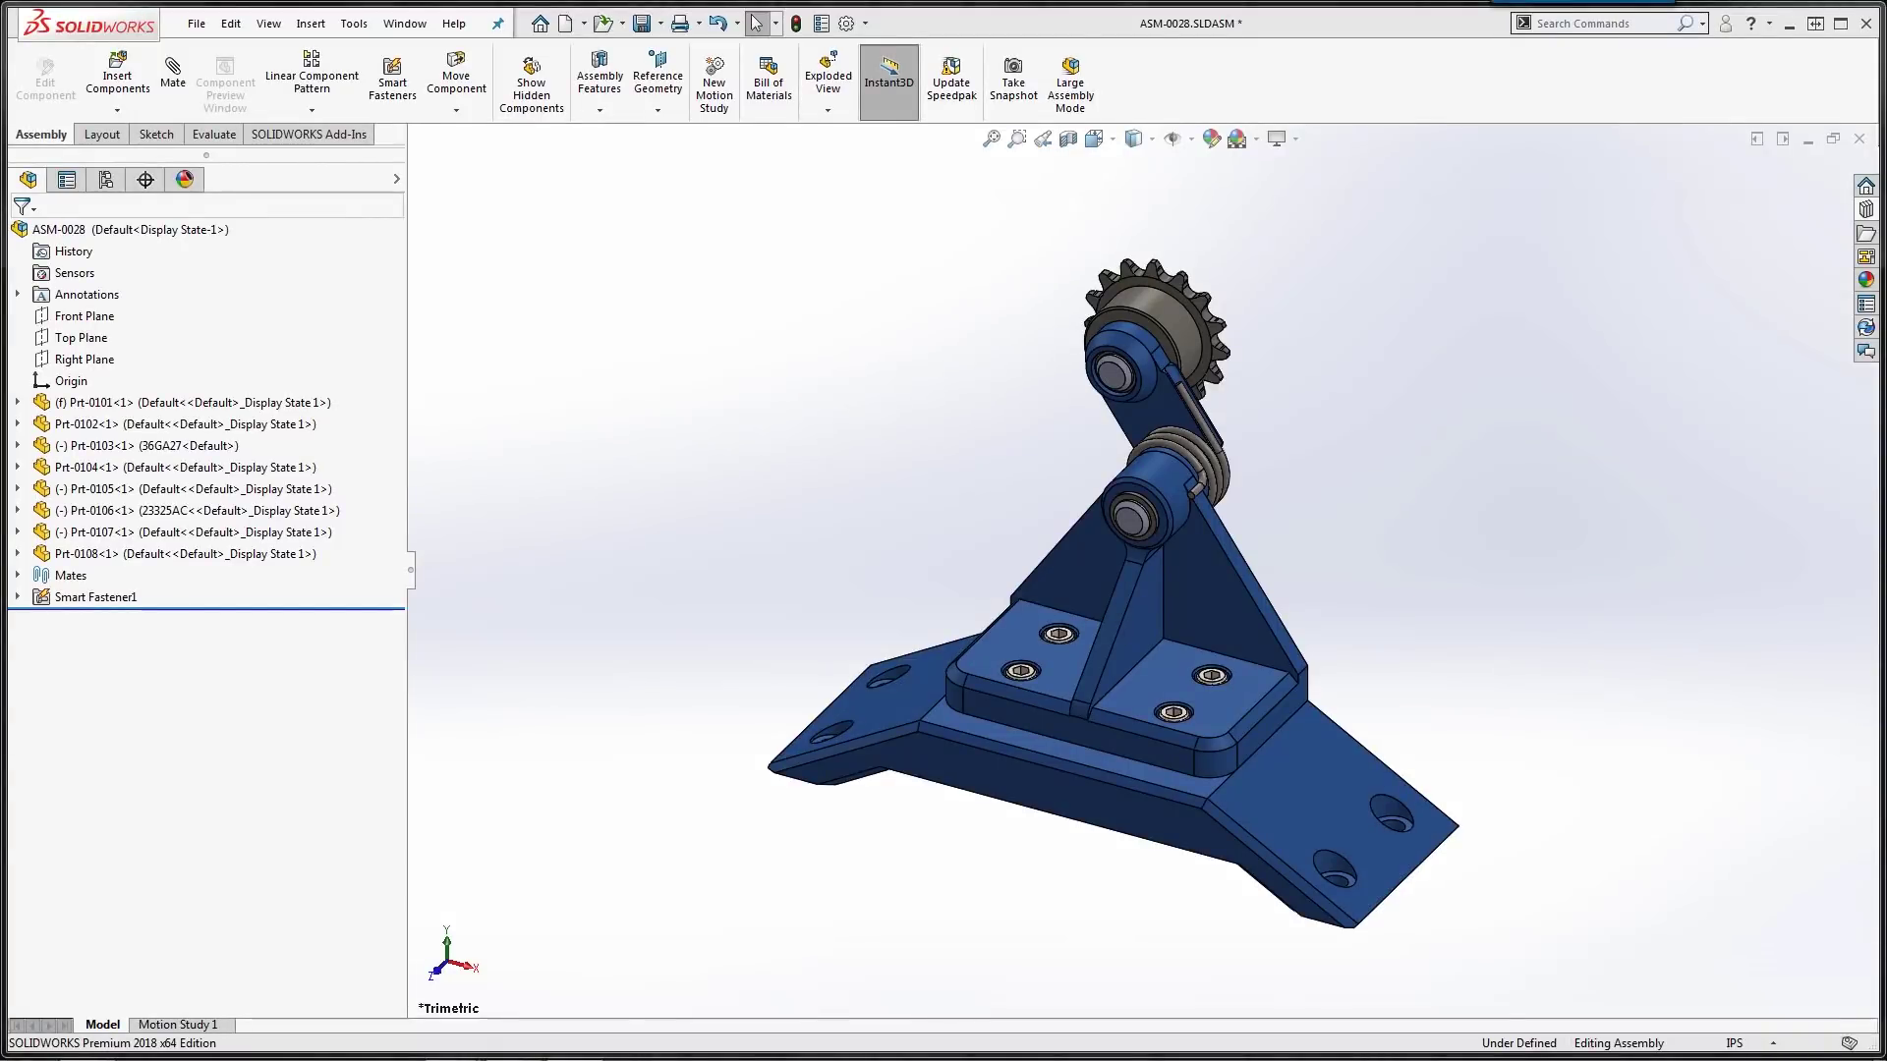
Insert a Toolbox ANSI Inch Socket Head Cap Screw, 1 inch long, into a base hole.
left_click(1865, 233)
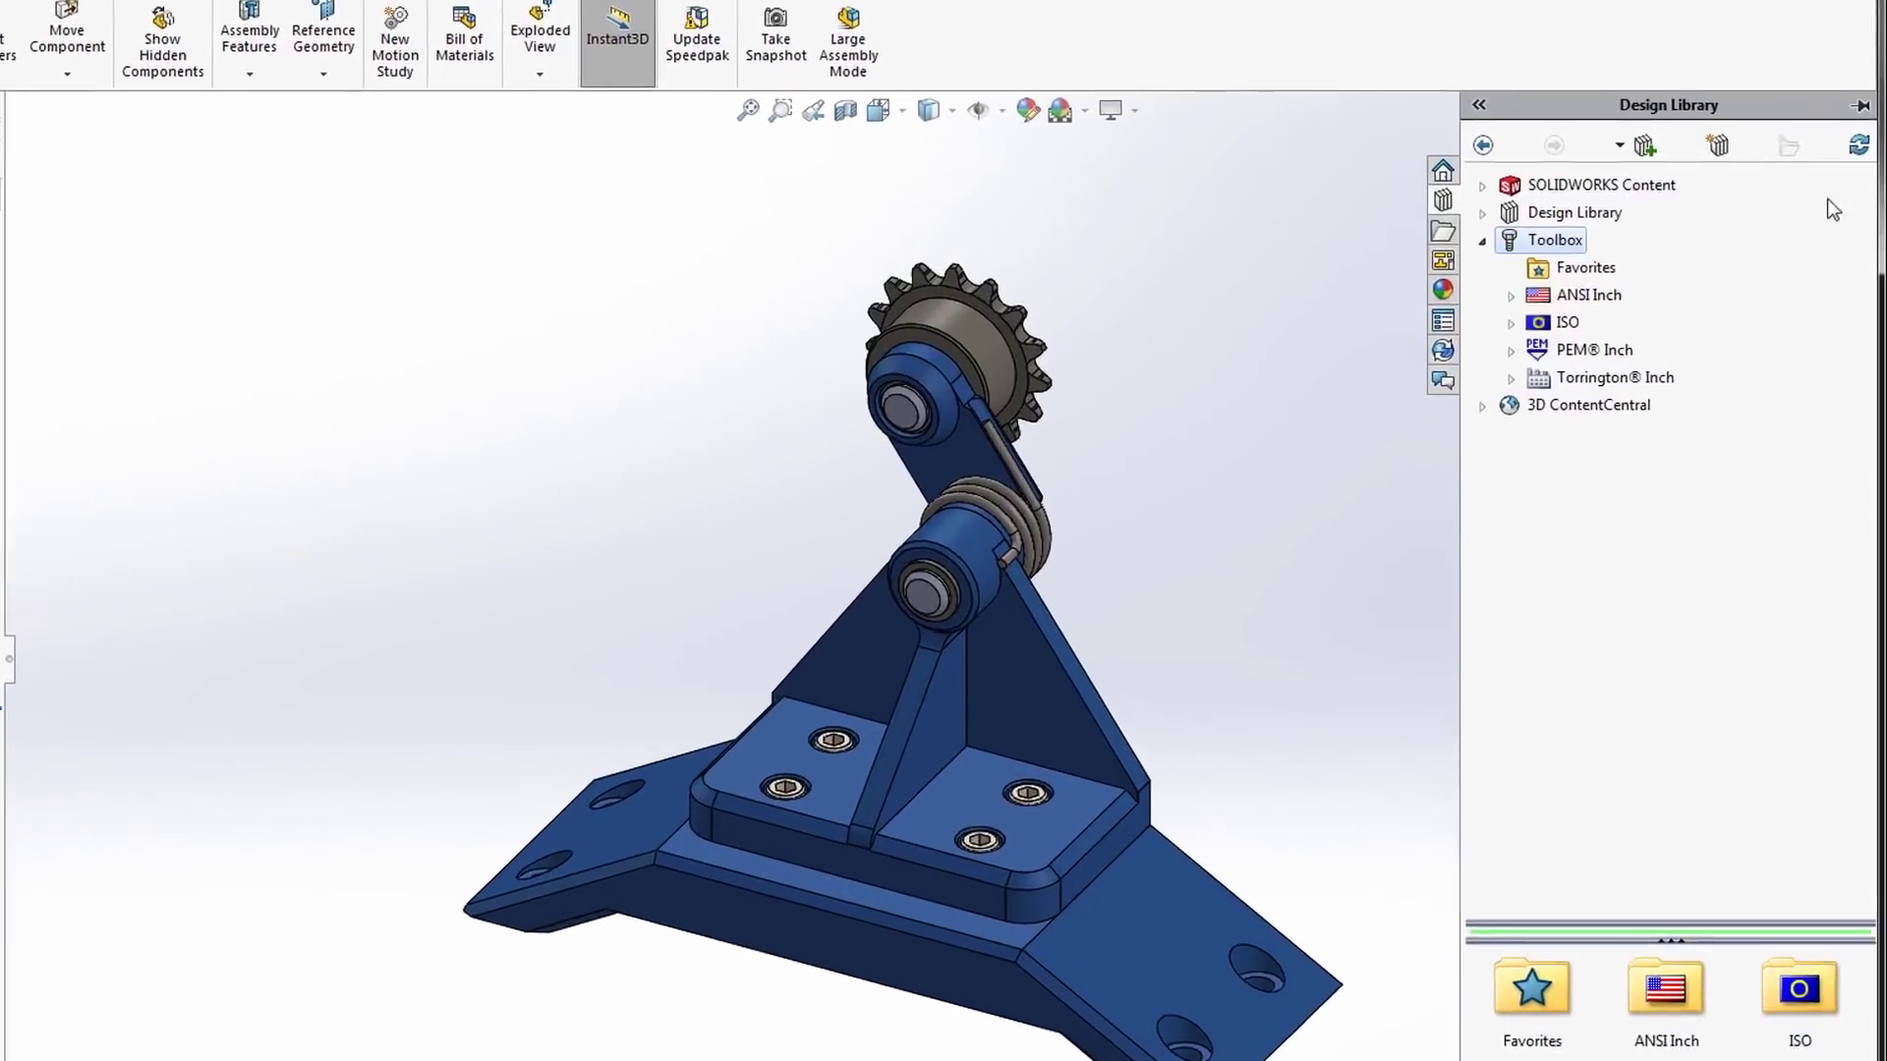
left_click(1500, 295)
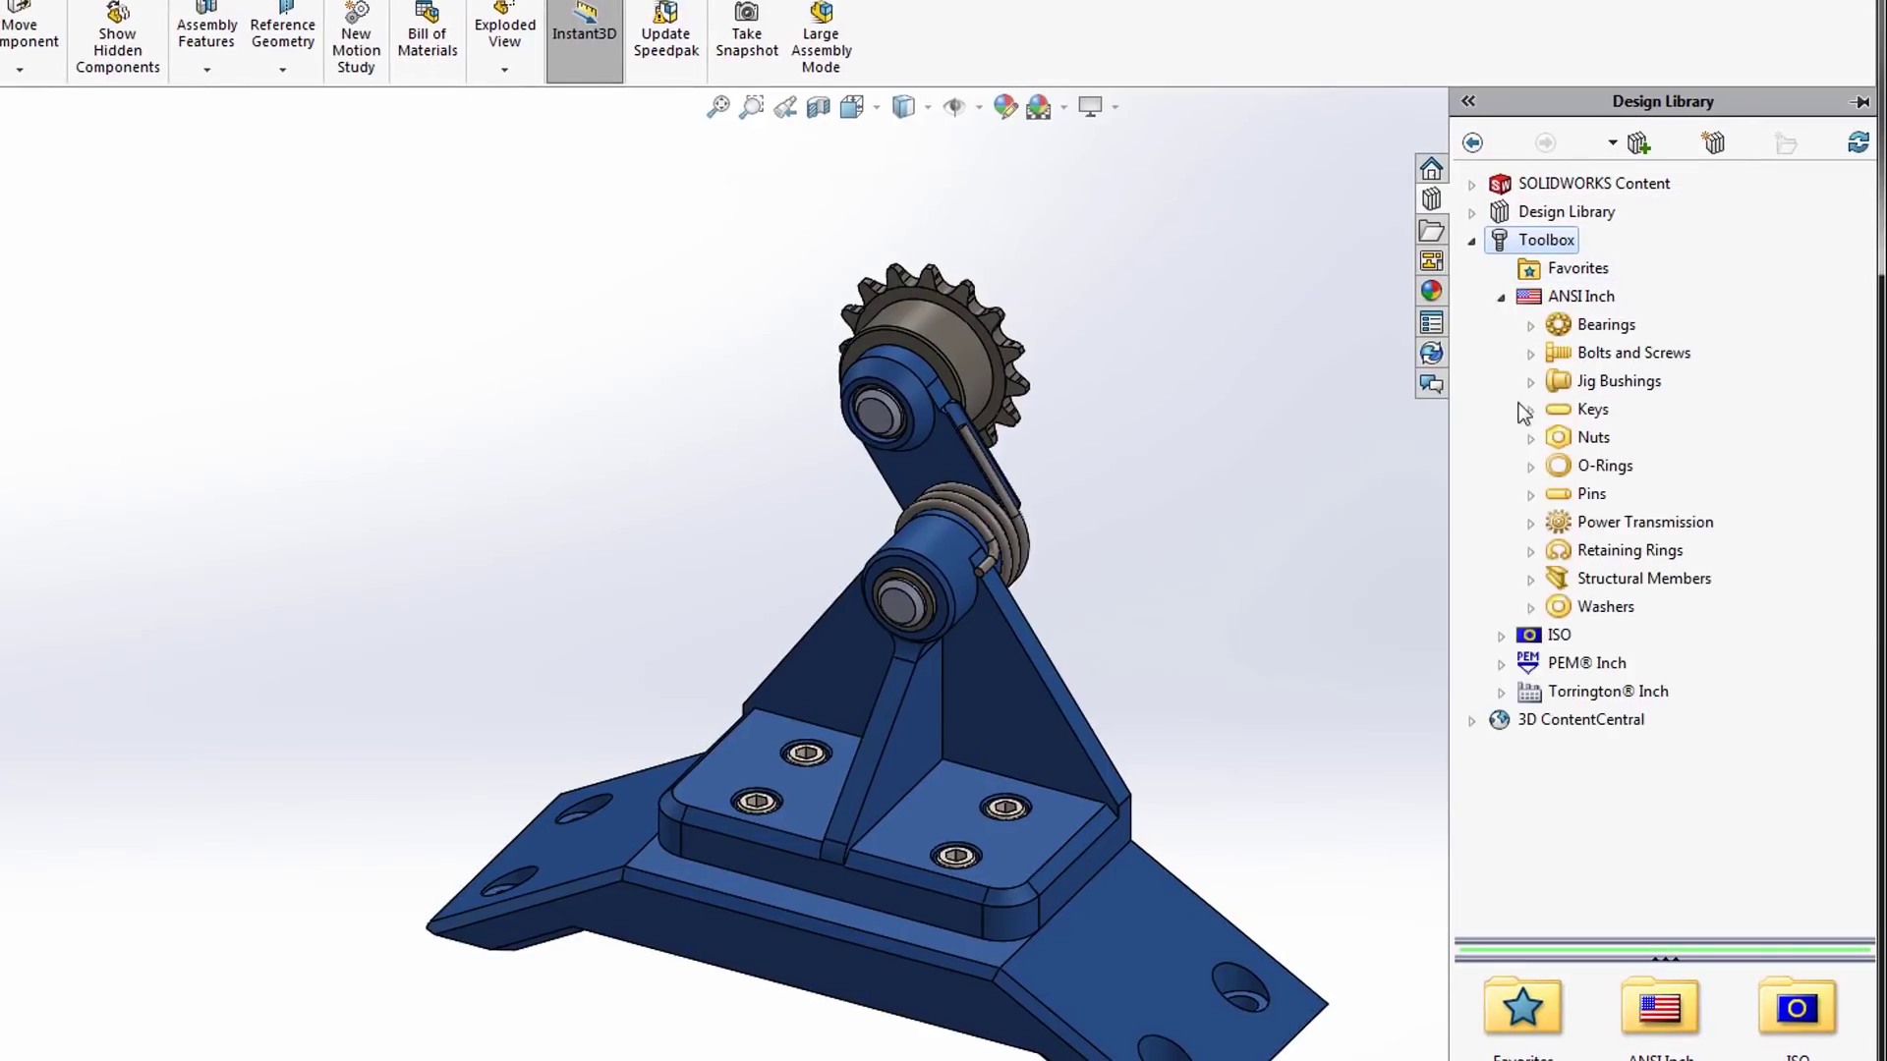
left_click(1530, 354)
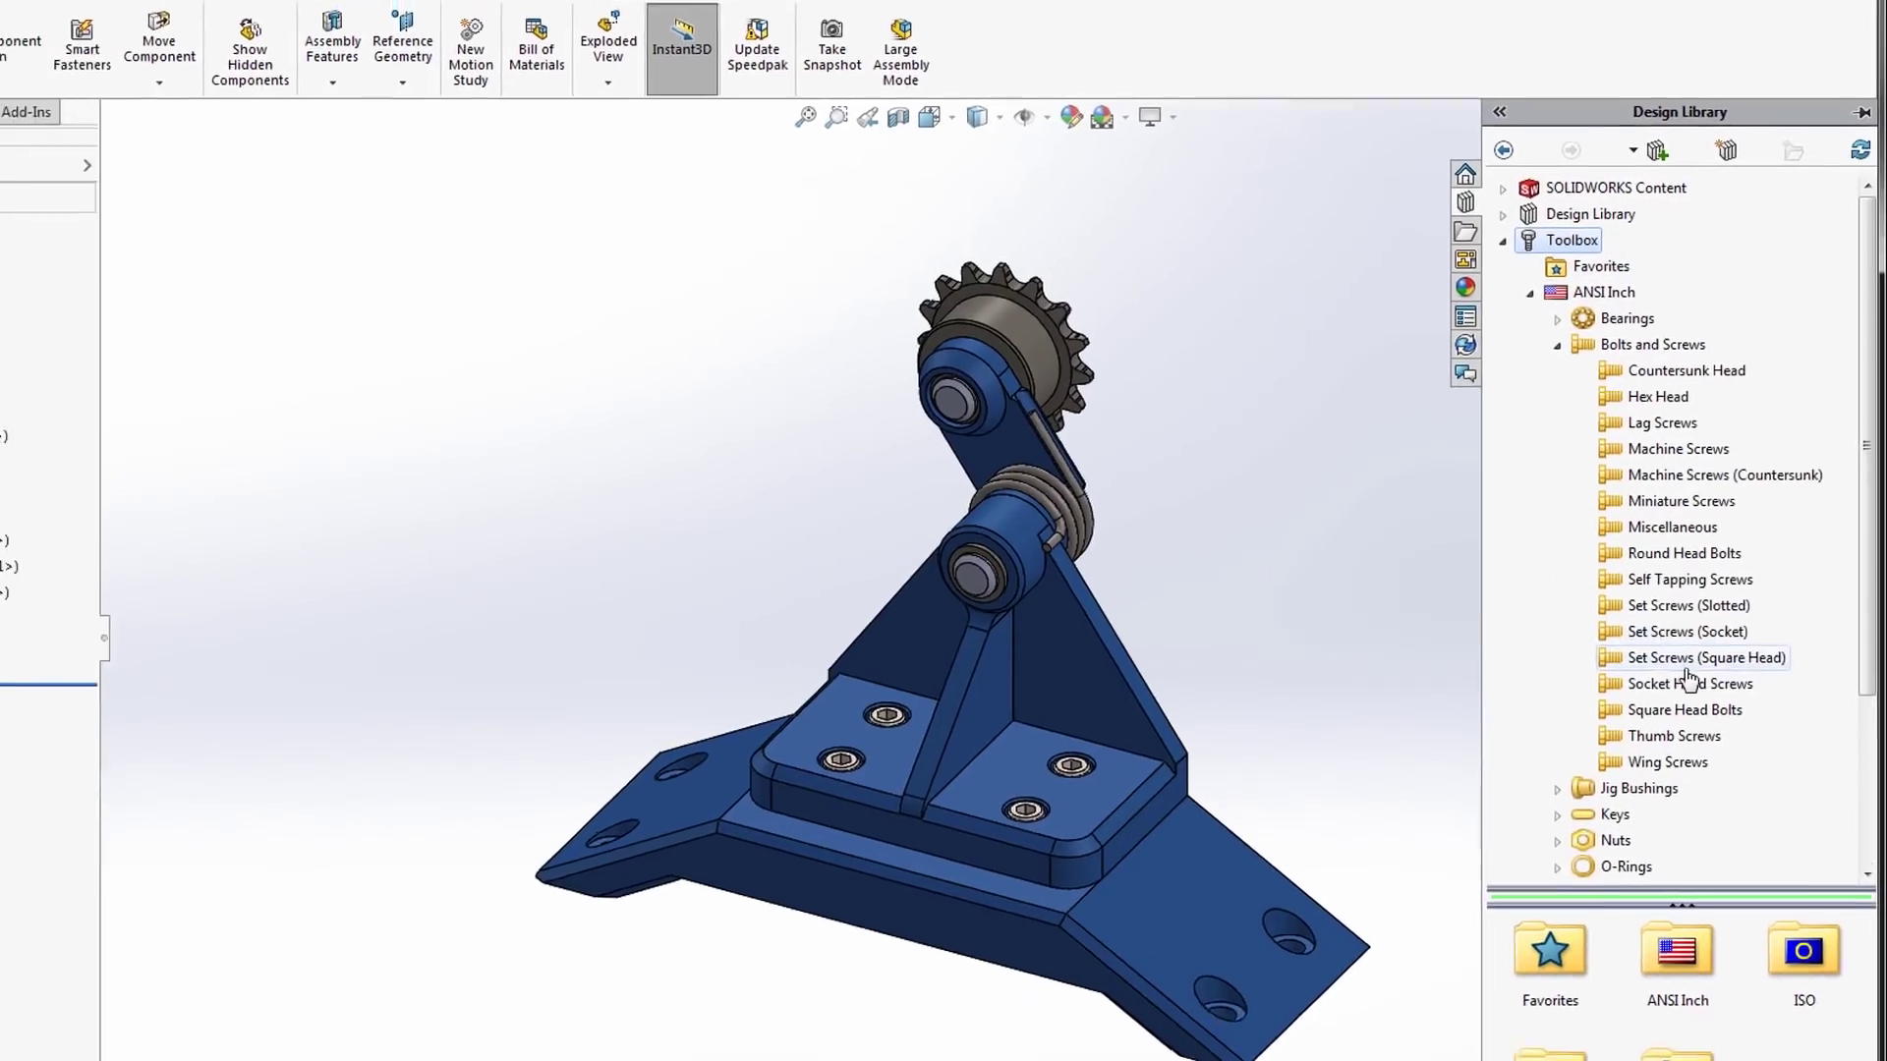
left_click(1676, 718)
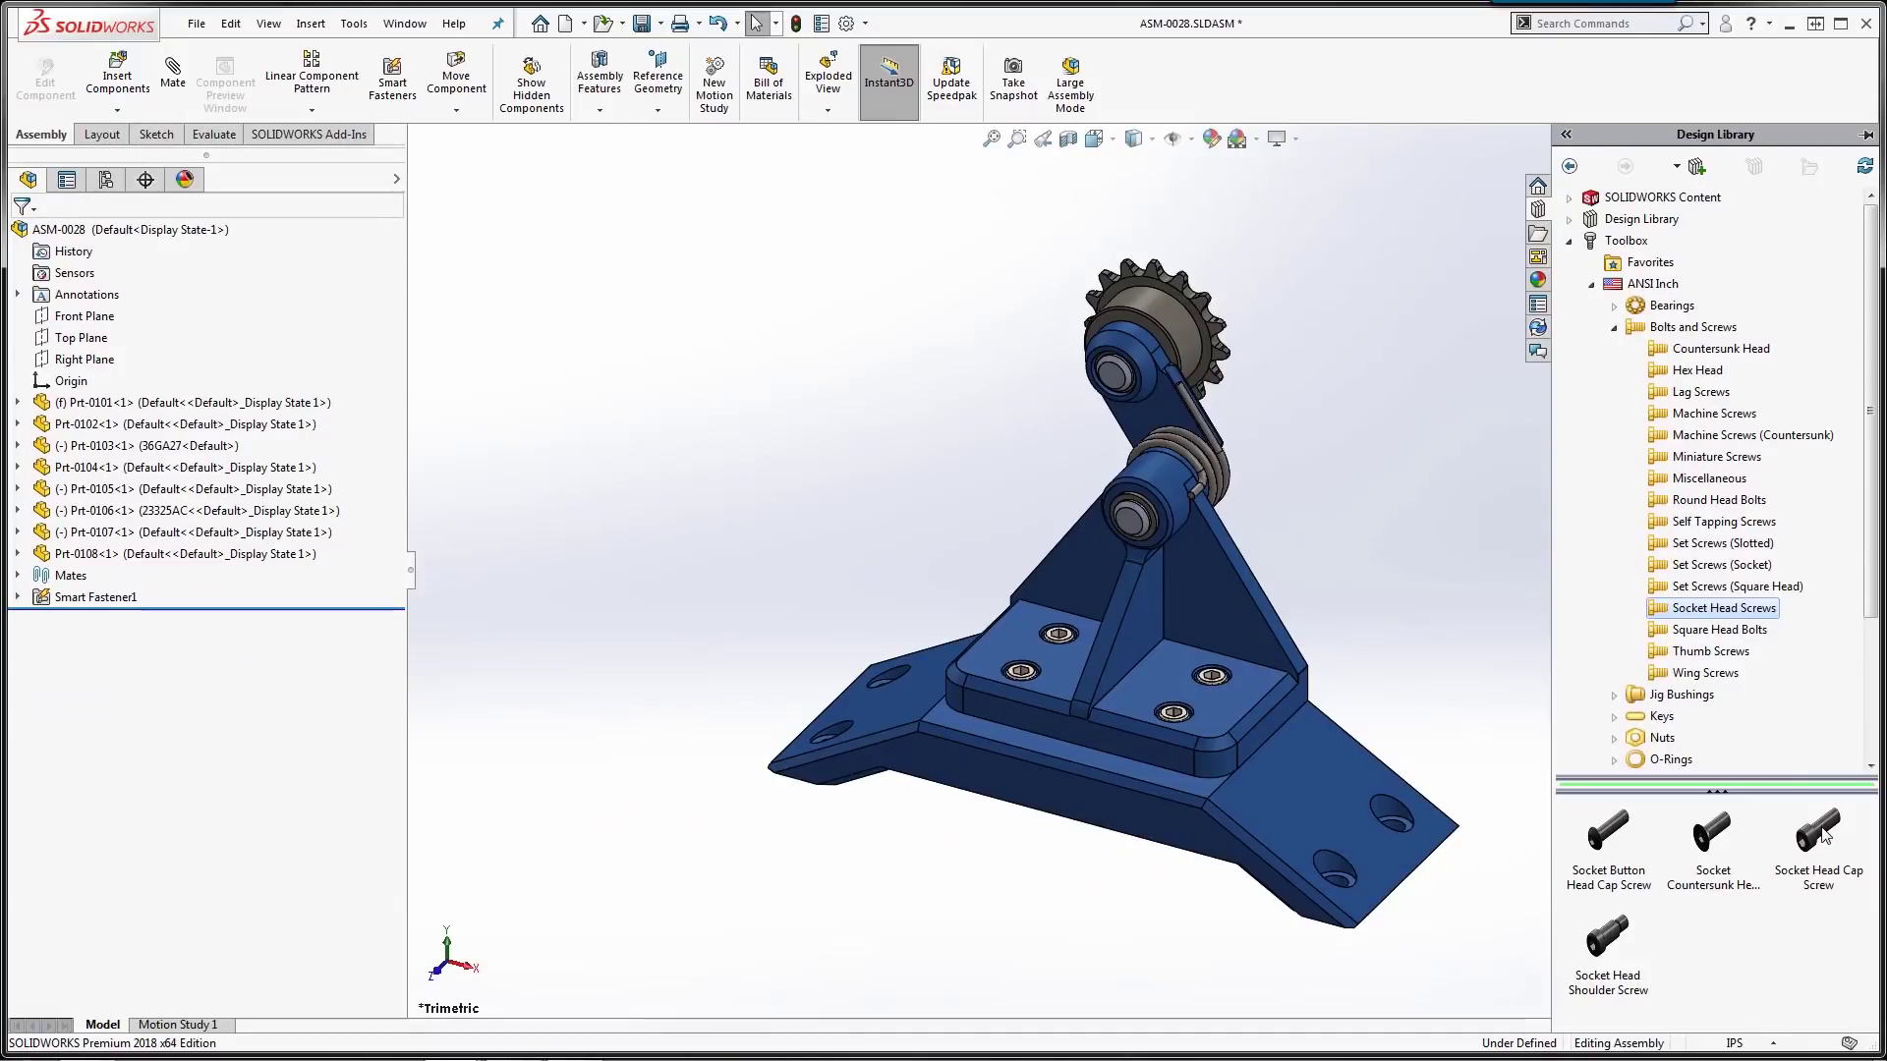
left_click_drag(1817, 830, 1406, 821)
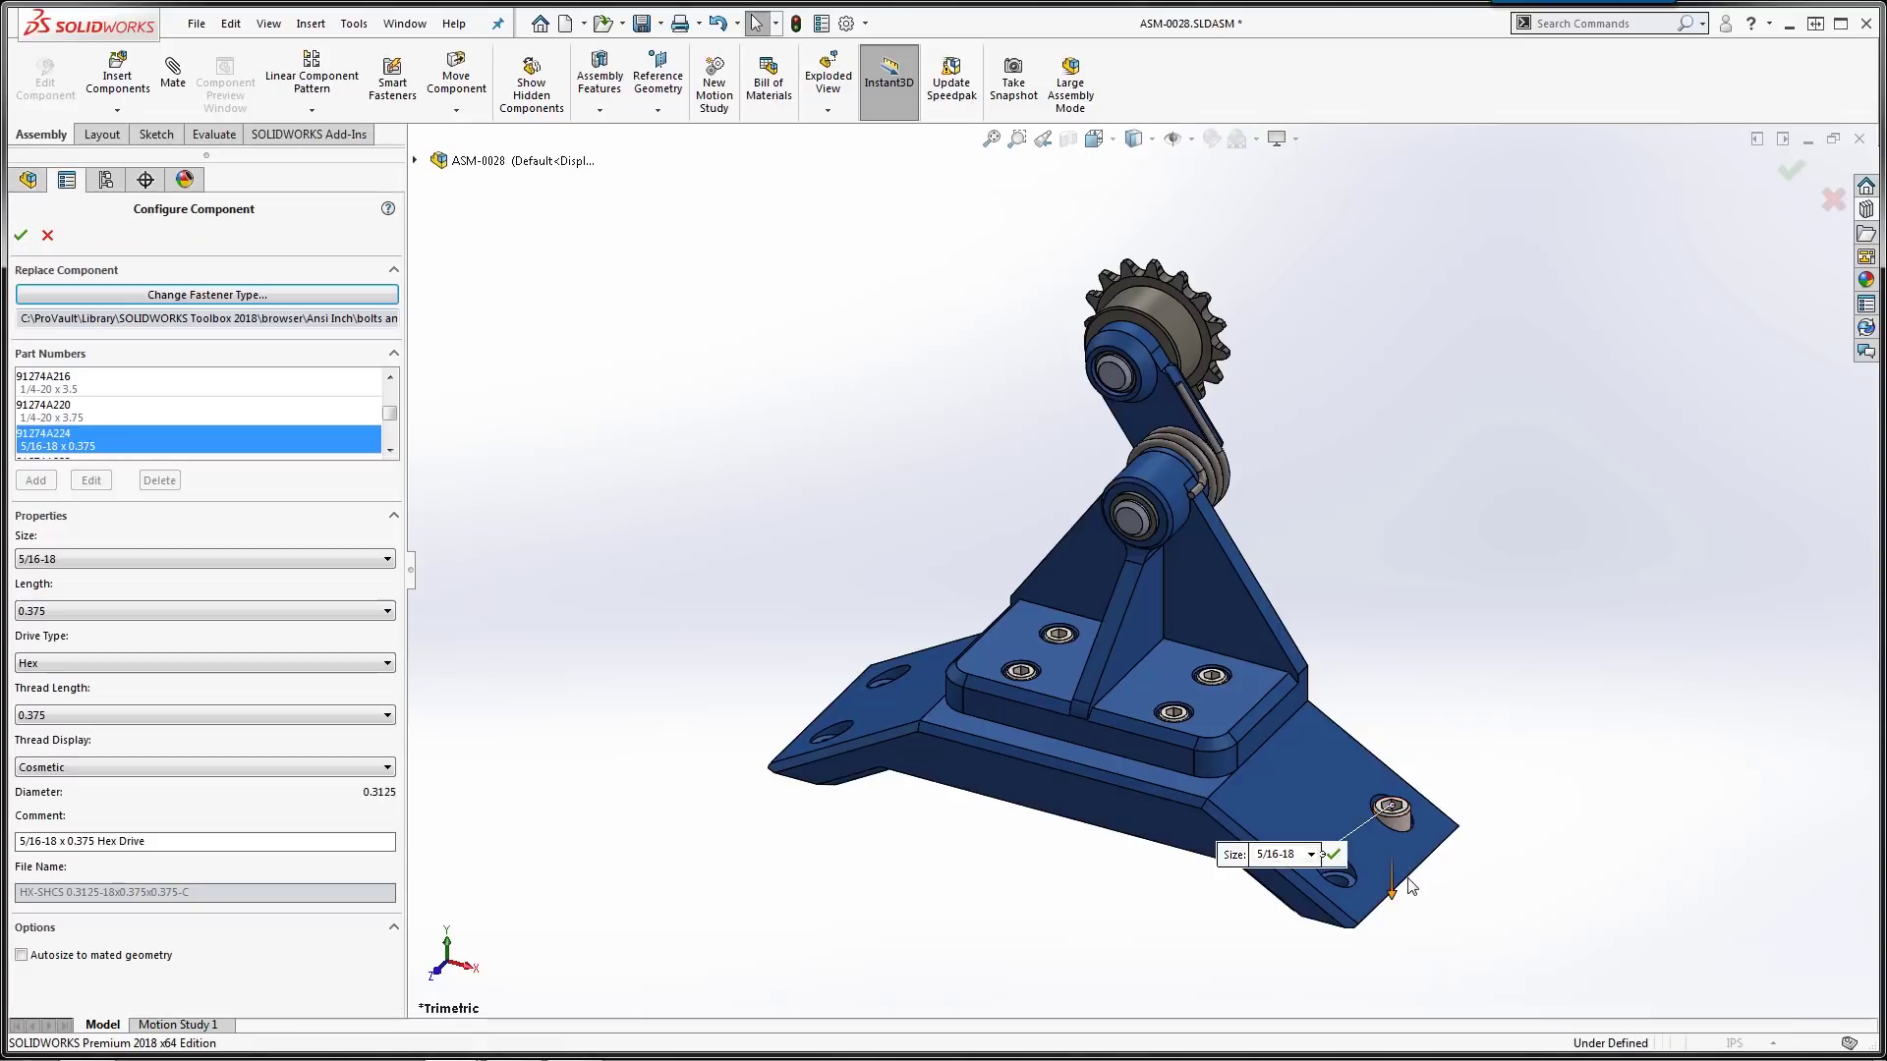
left_click_drag(1391, 893, 1392, 948)
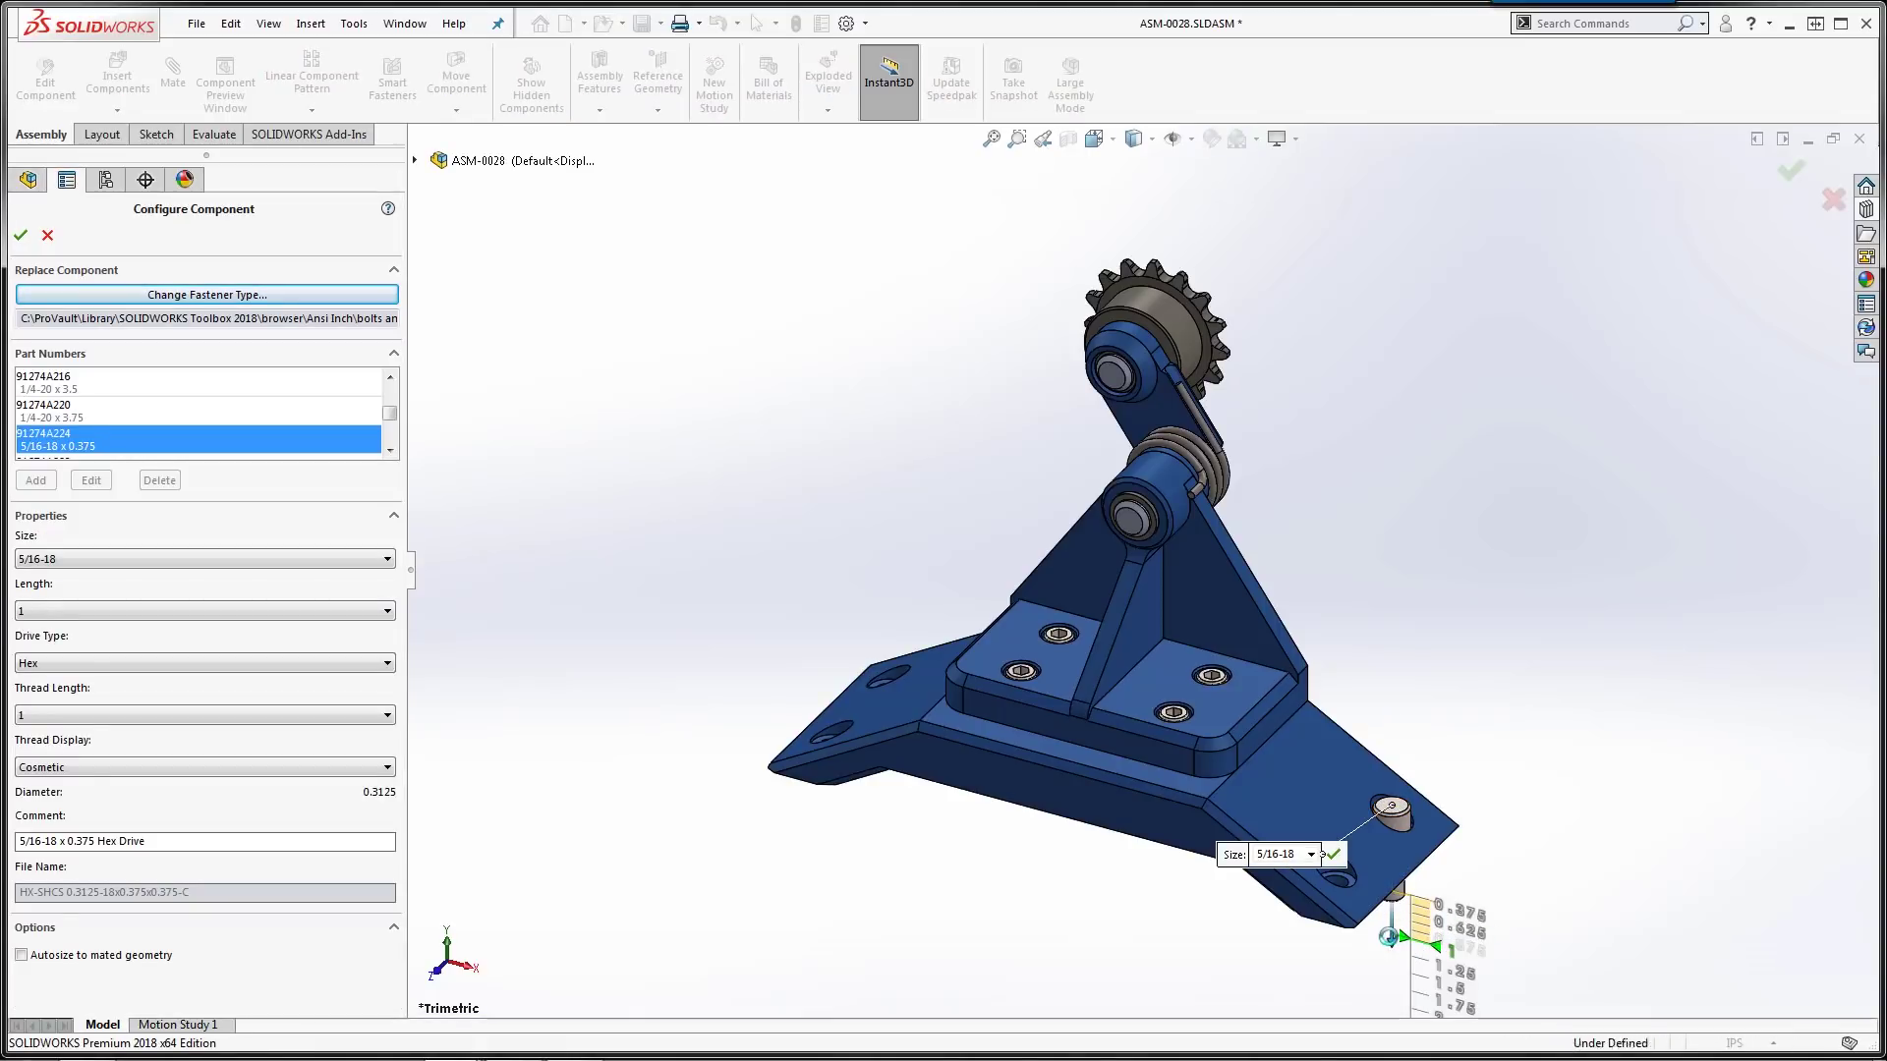
left_click(1333, 855)
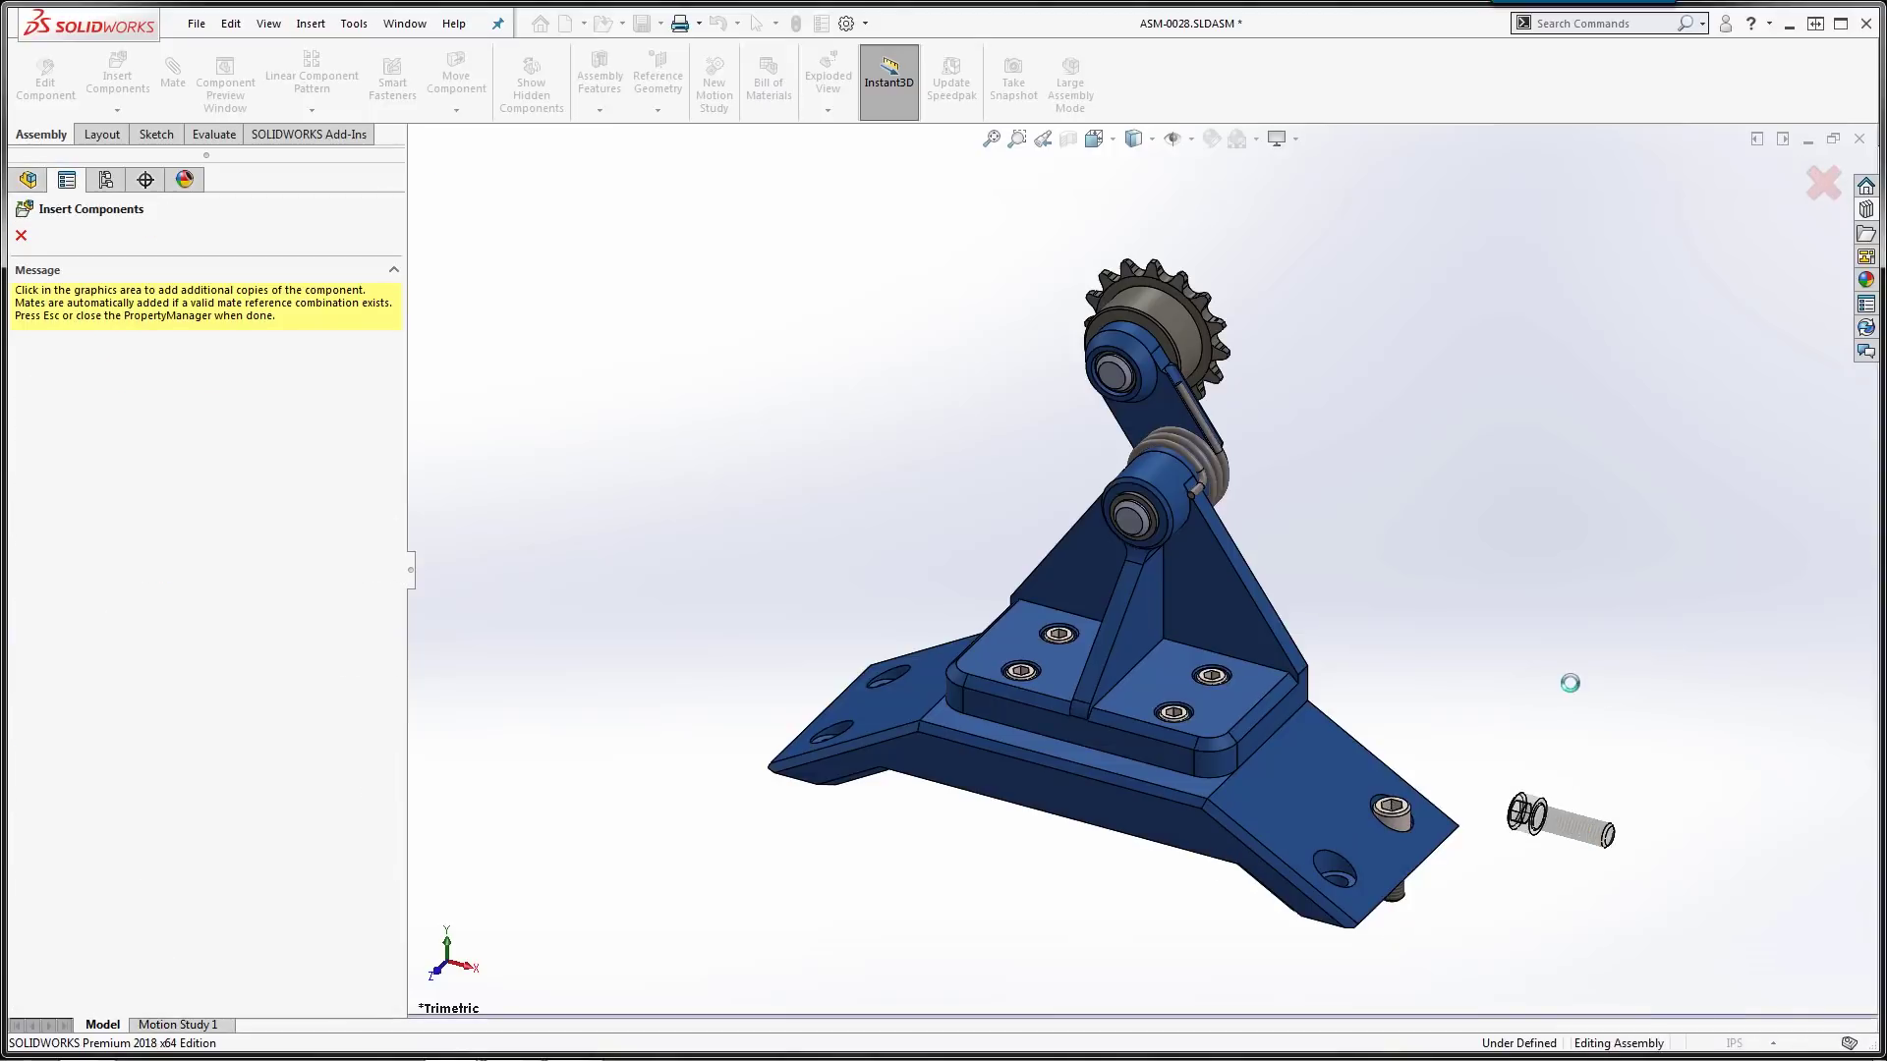
key("Escape")
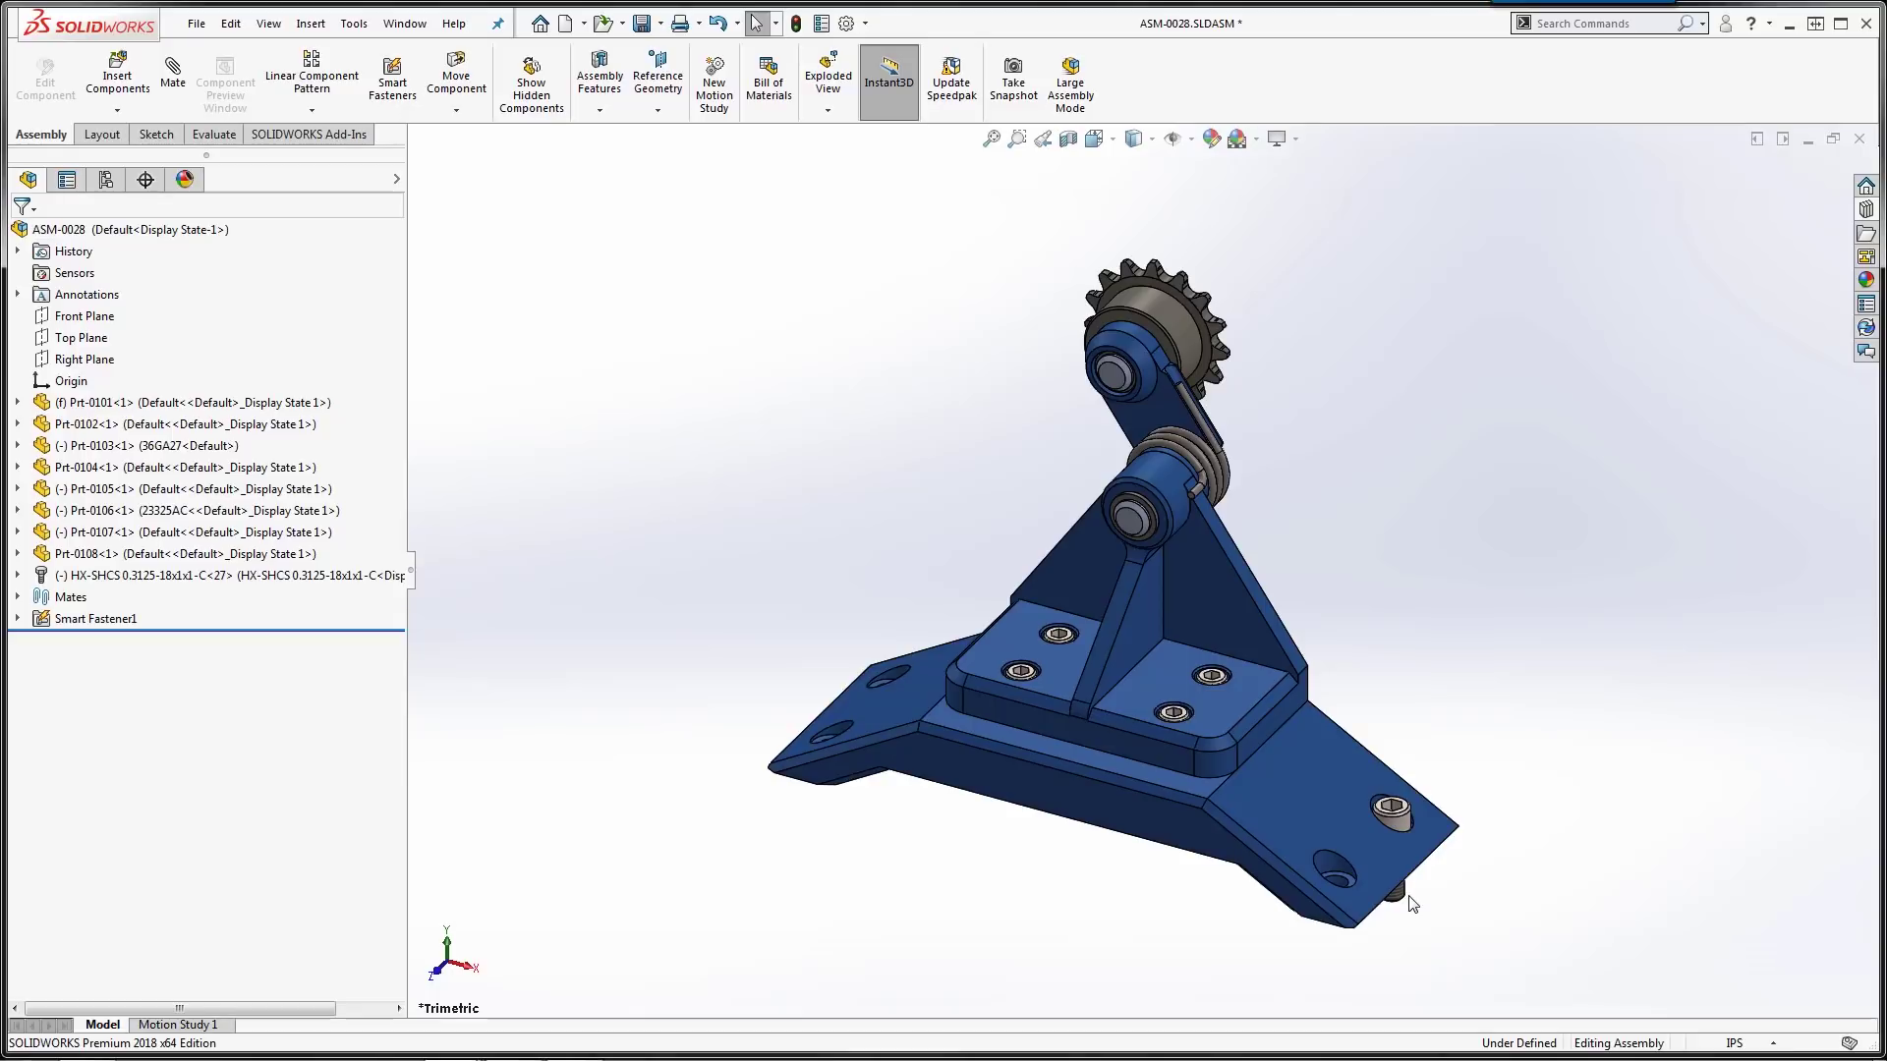
Delete the manually inserted cap screw from the assembly.
left_click(384, 583)
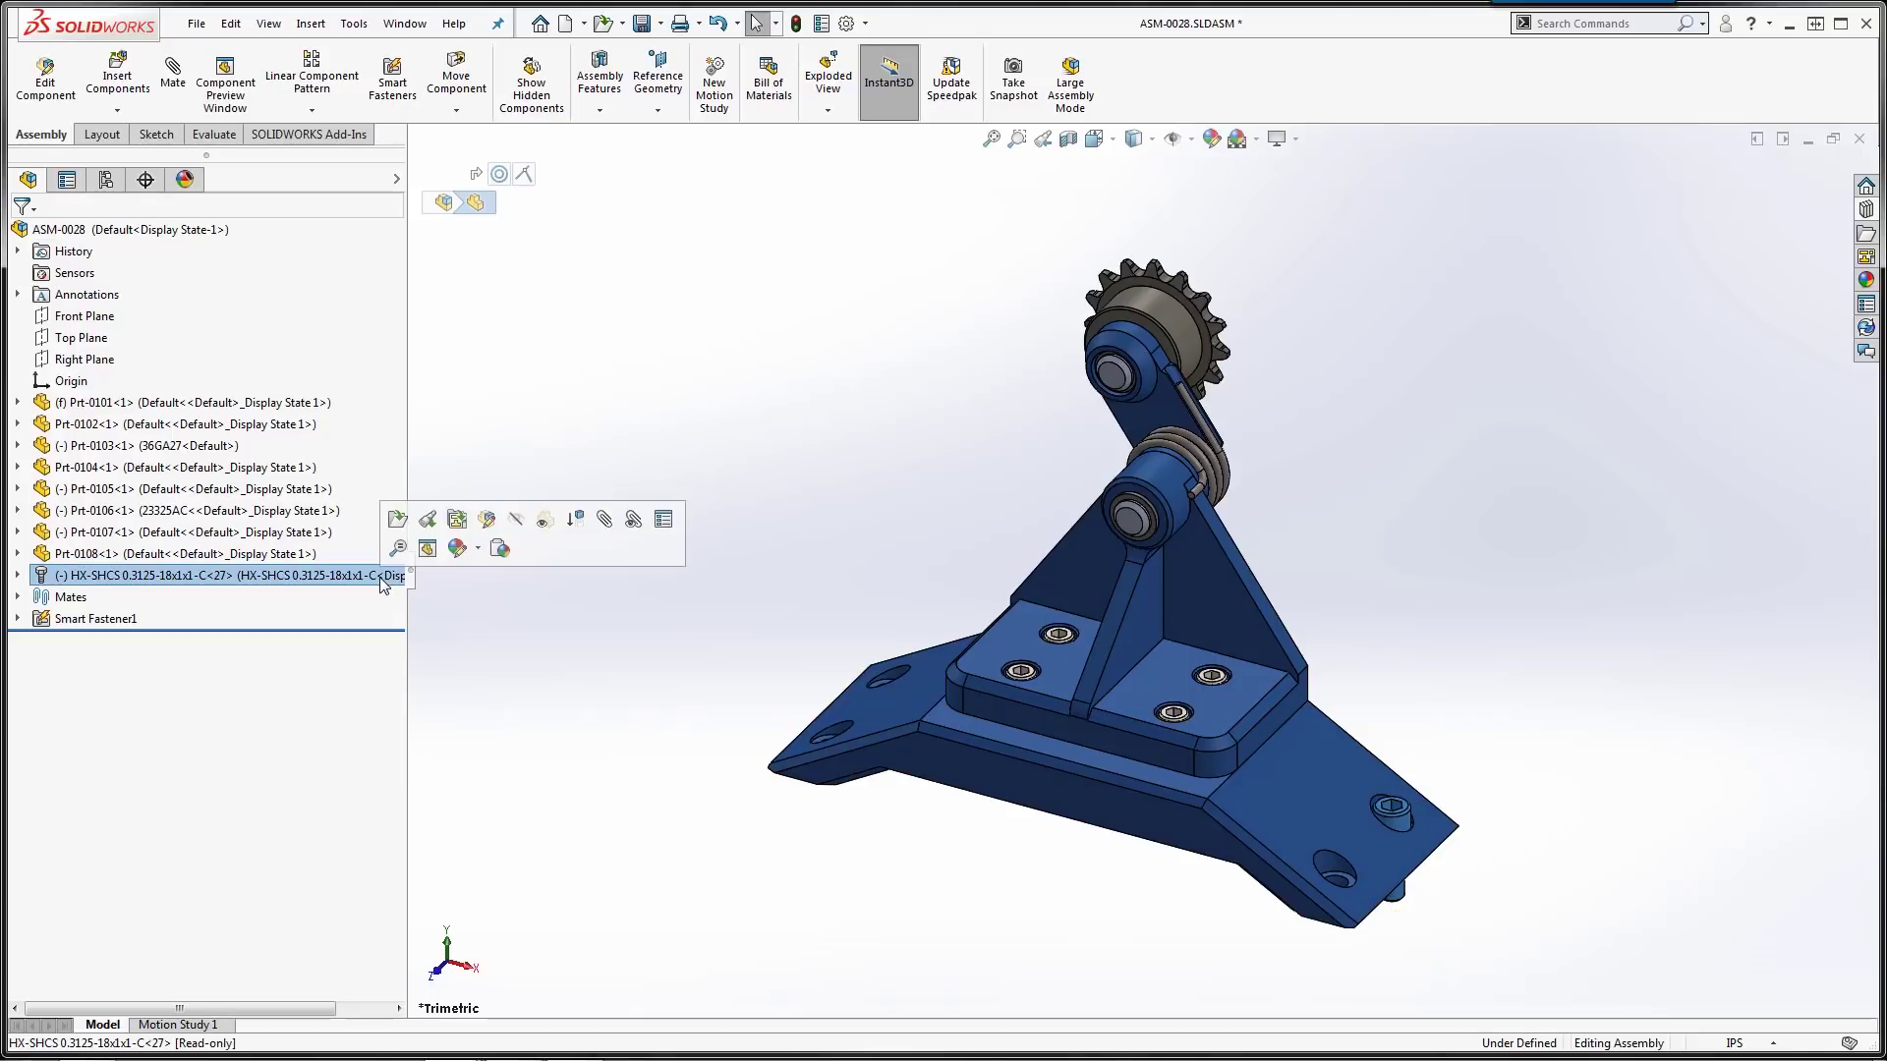
key("Delete")
key("Return")
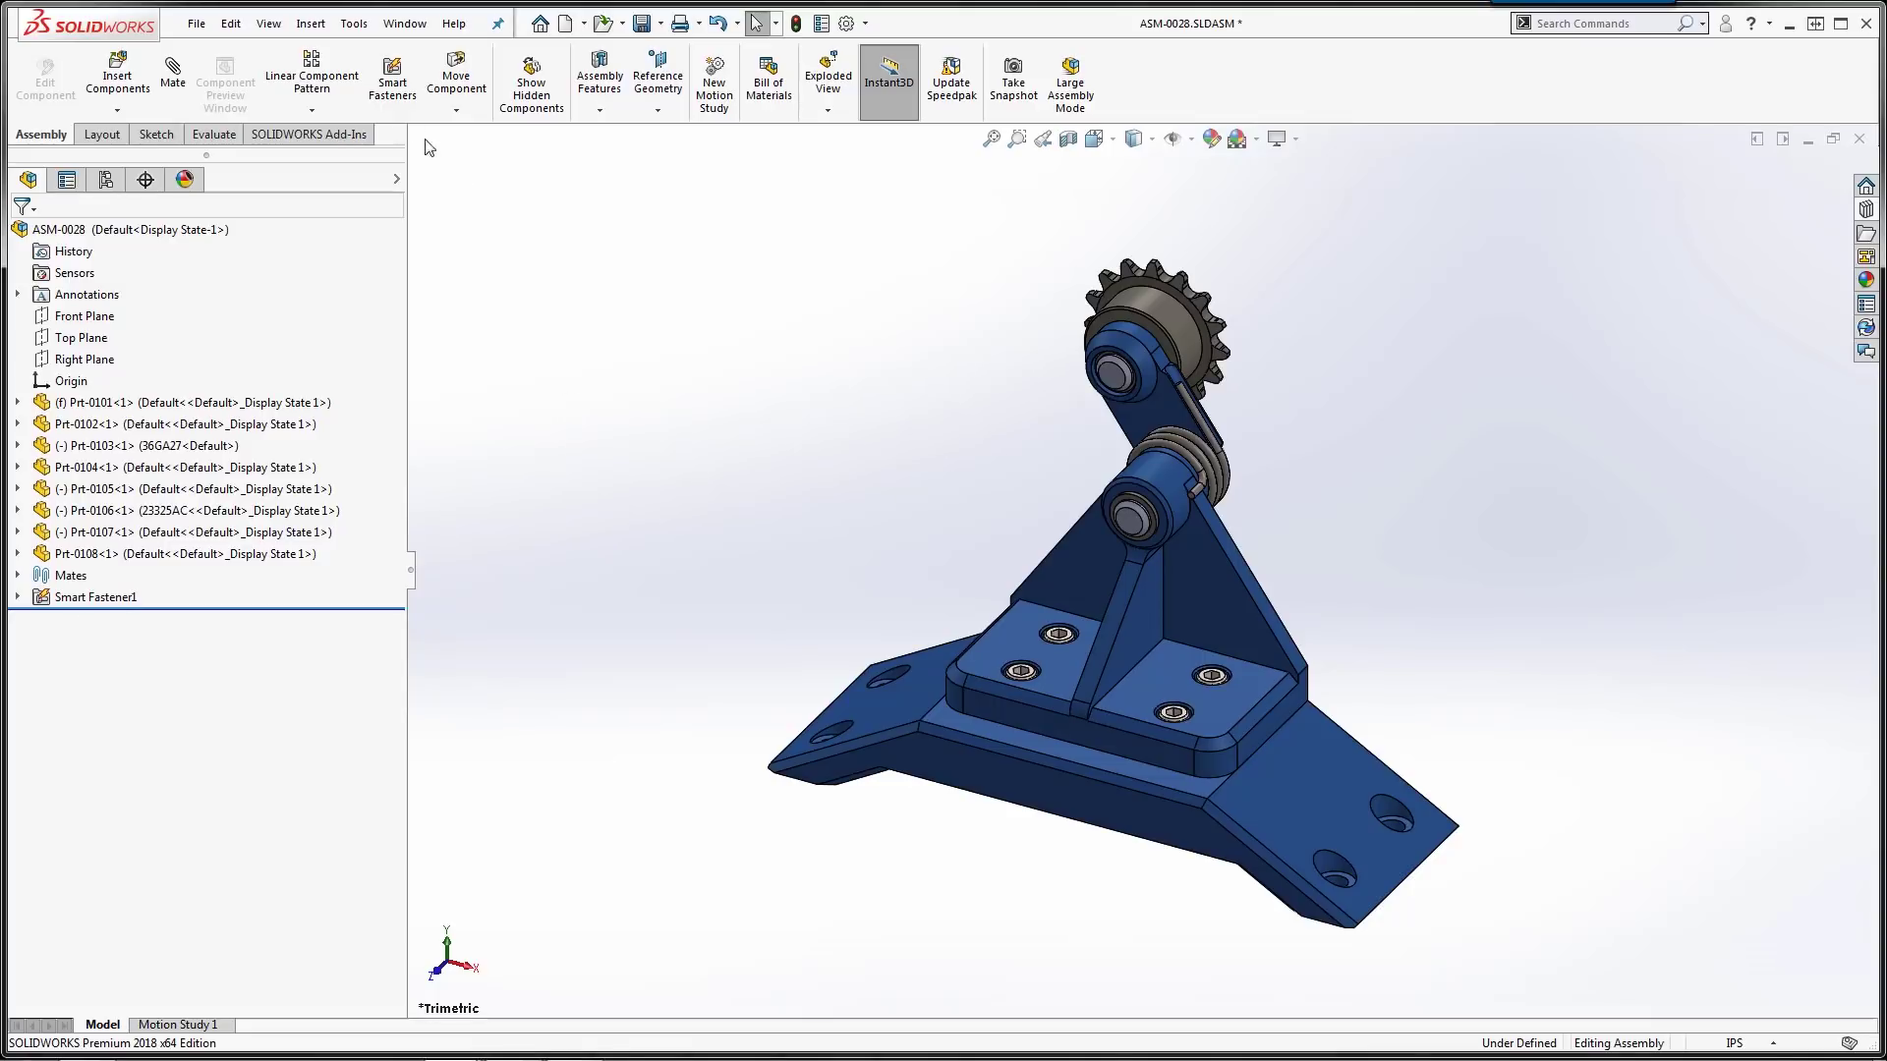
Add Smart Fasteners to the counterbore holes with the screw length set to 1.
left_click(392, 82)
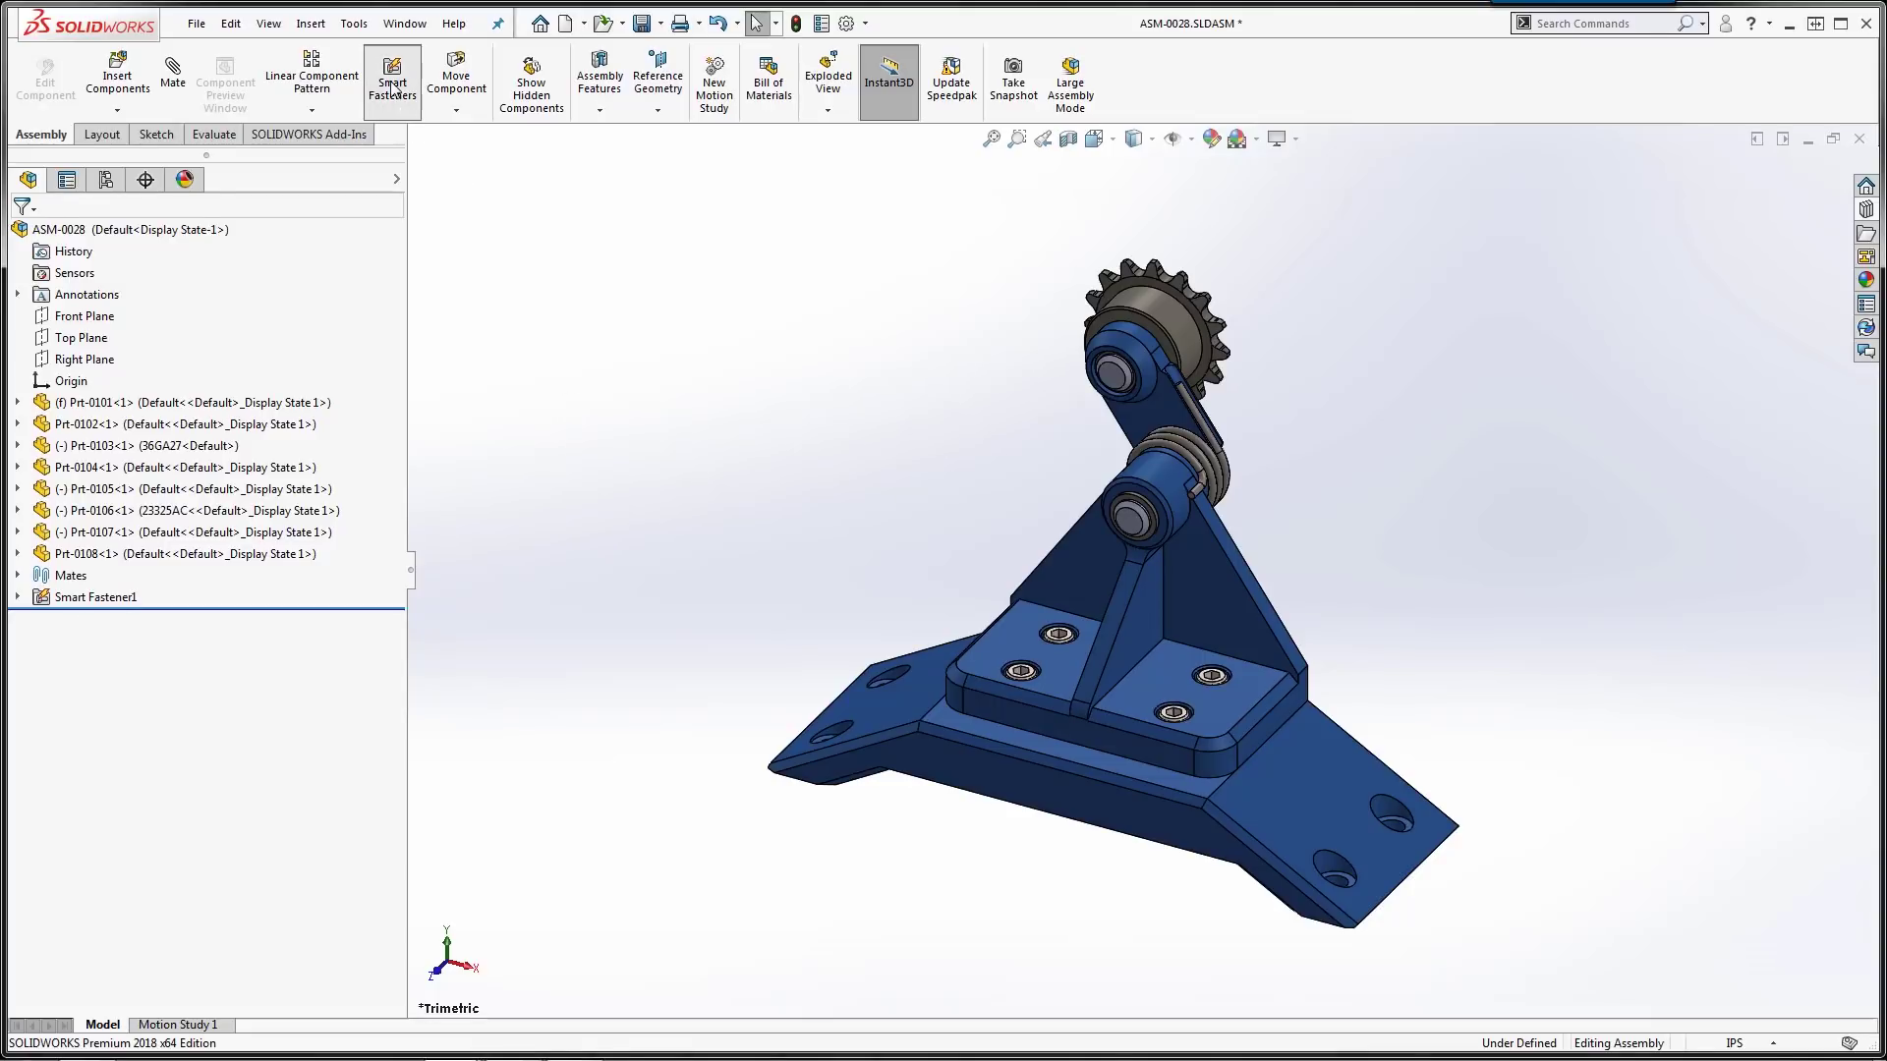
left_click(877, 726)
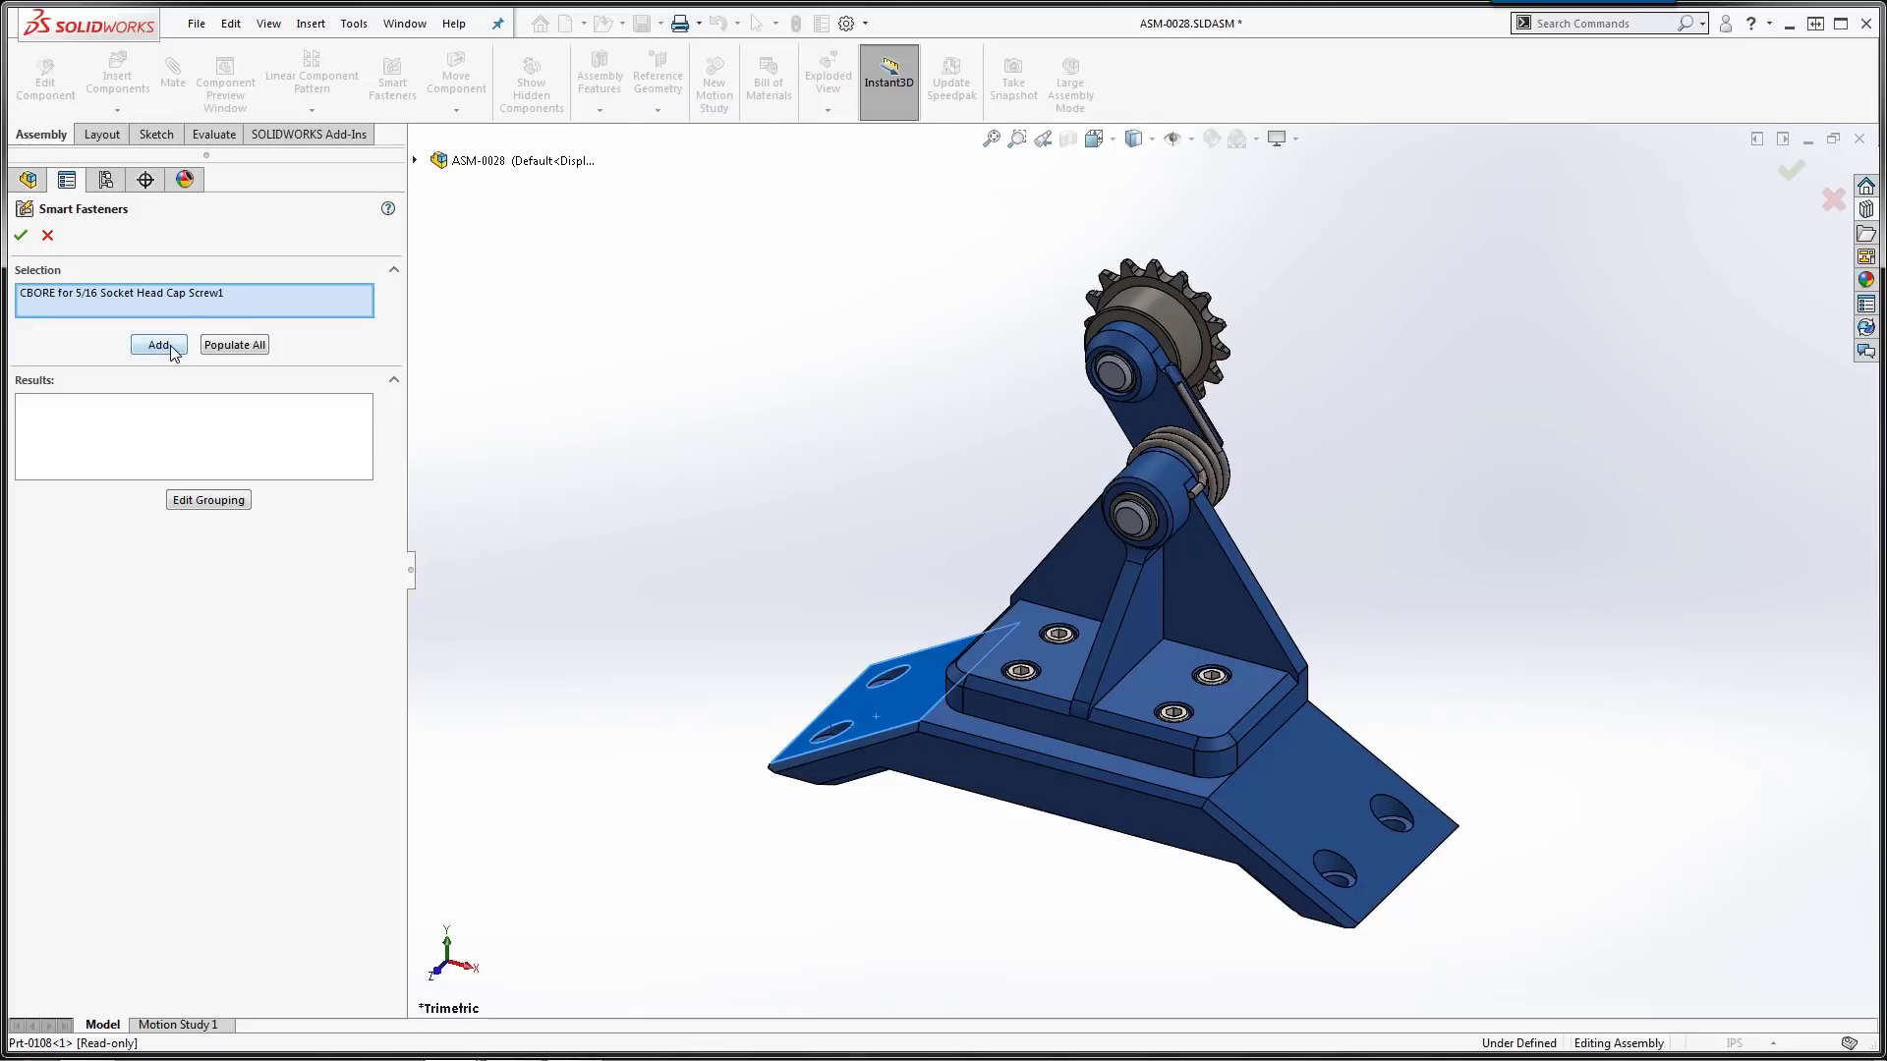
left_click(172, 348)
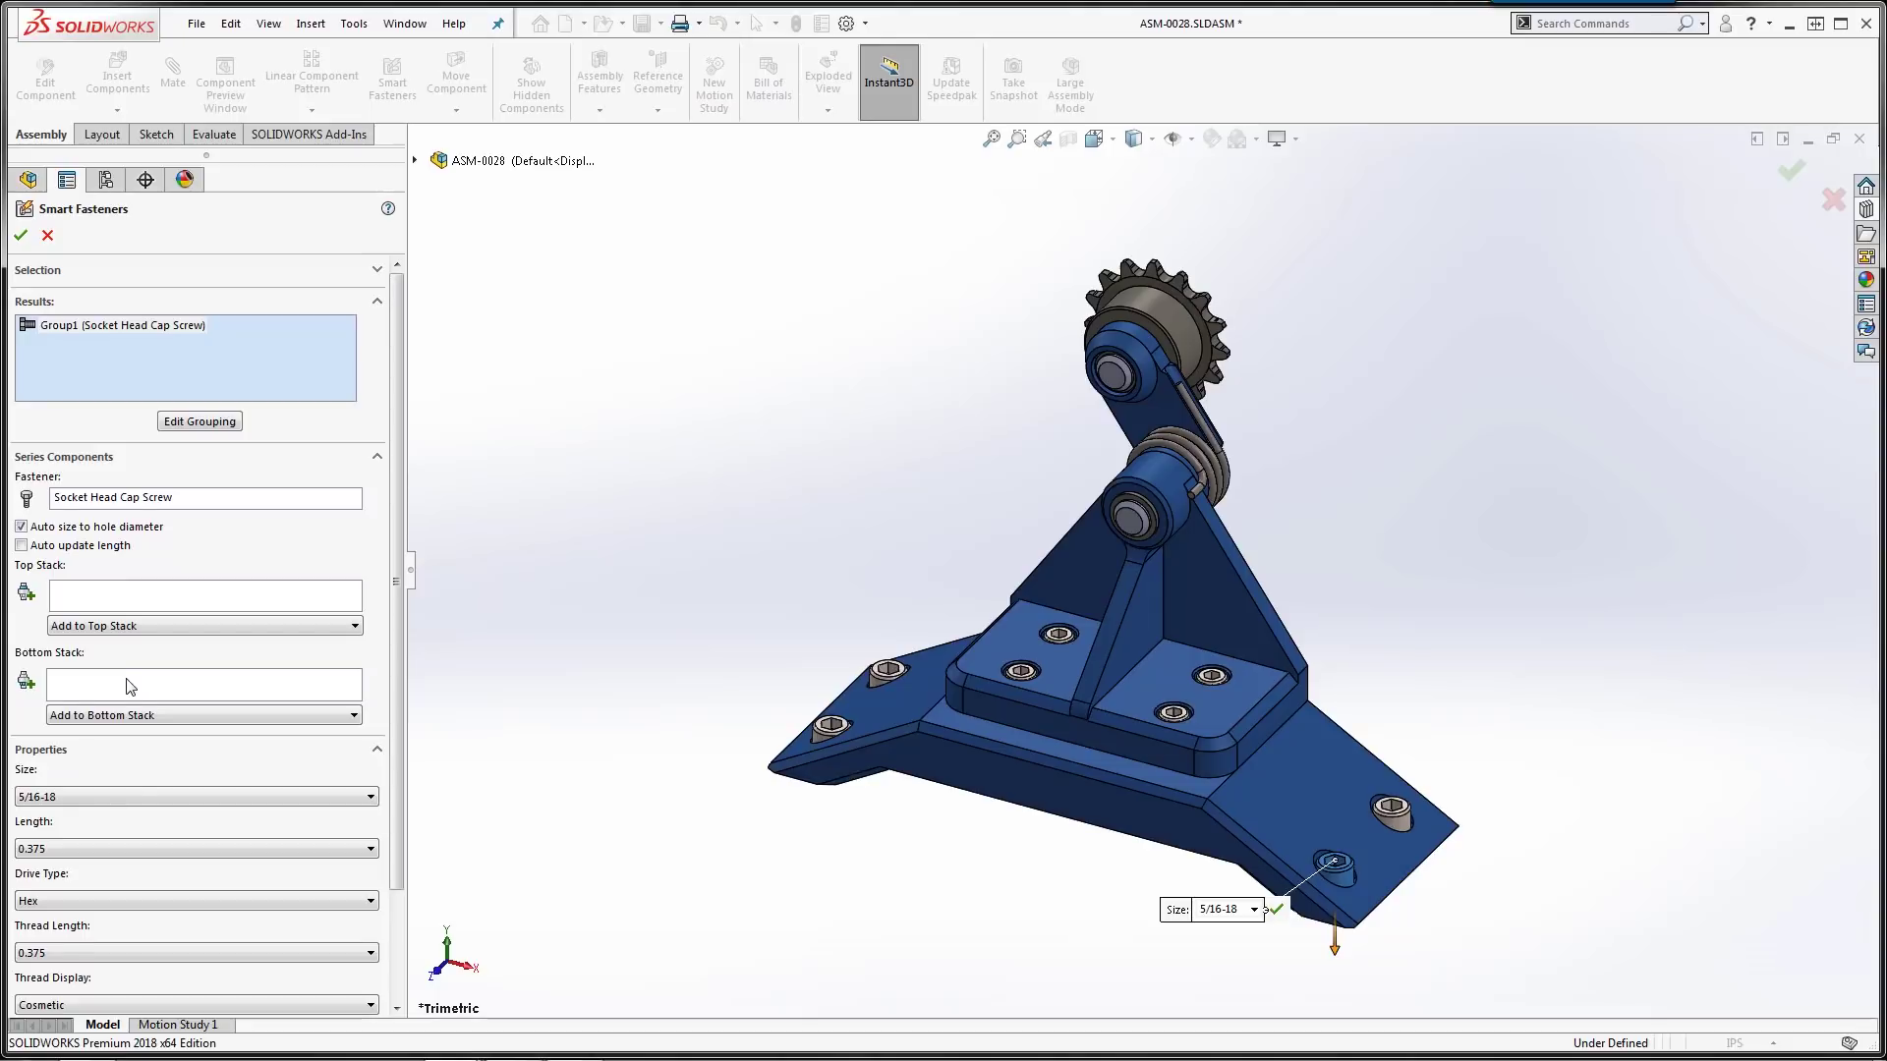
left_click(124, 848)
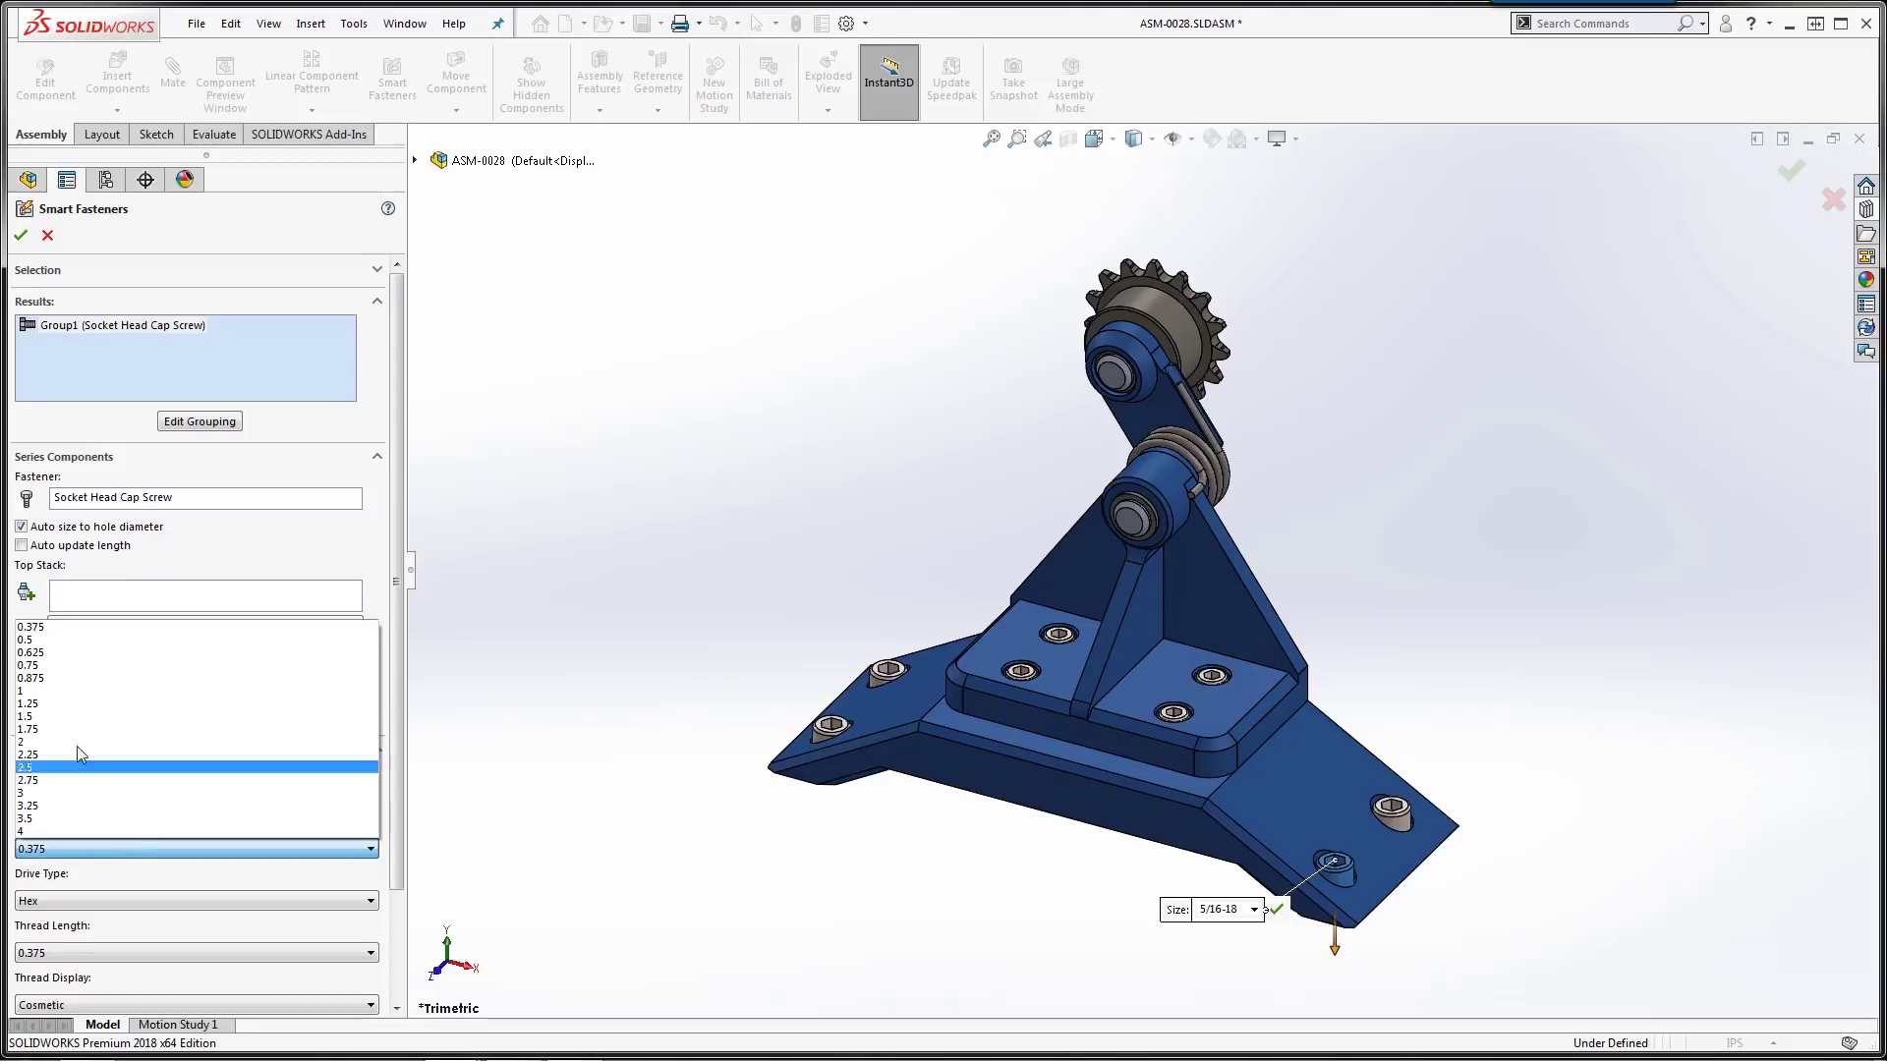
left_click(80, 698)
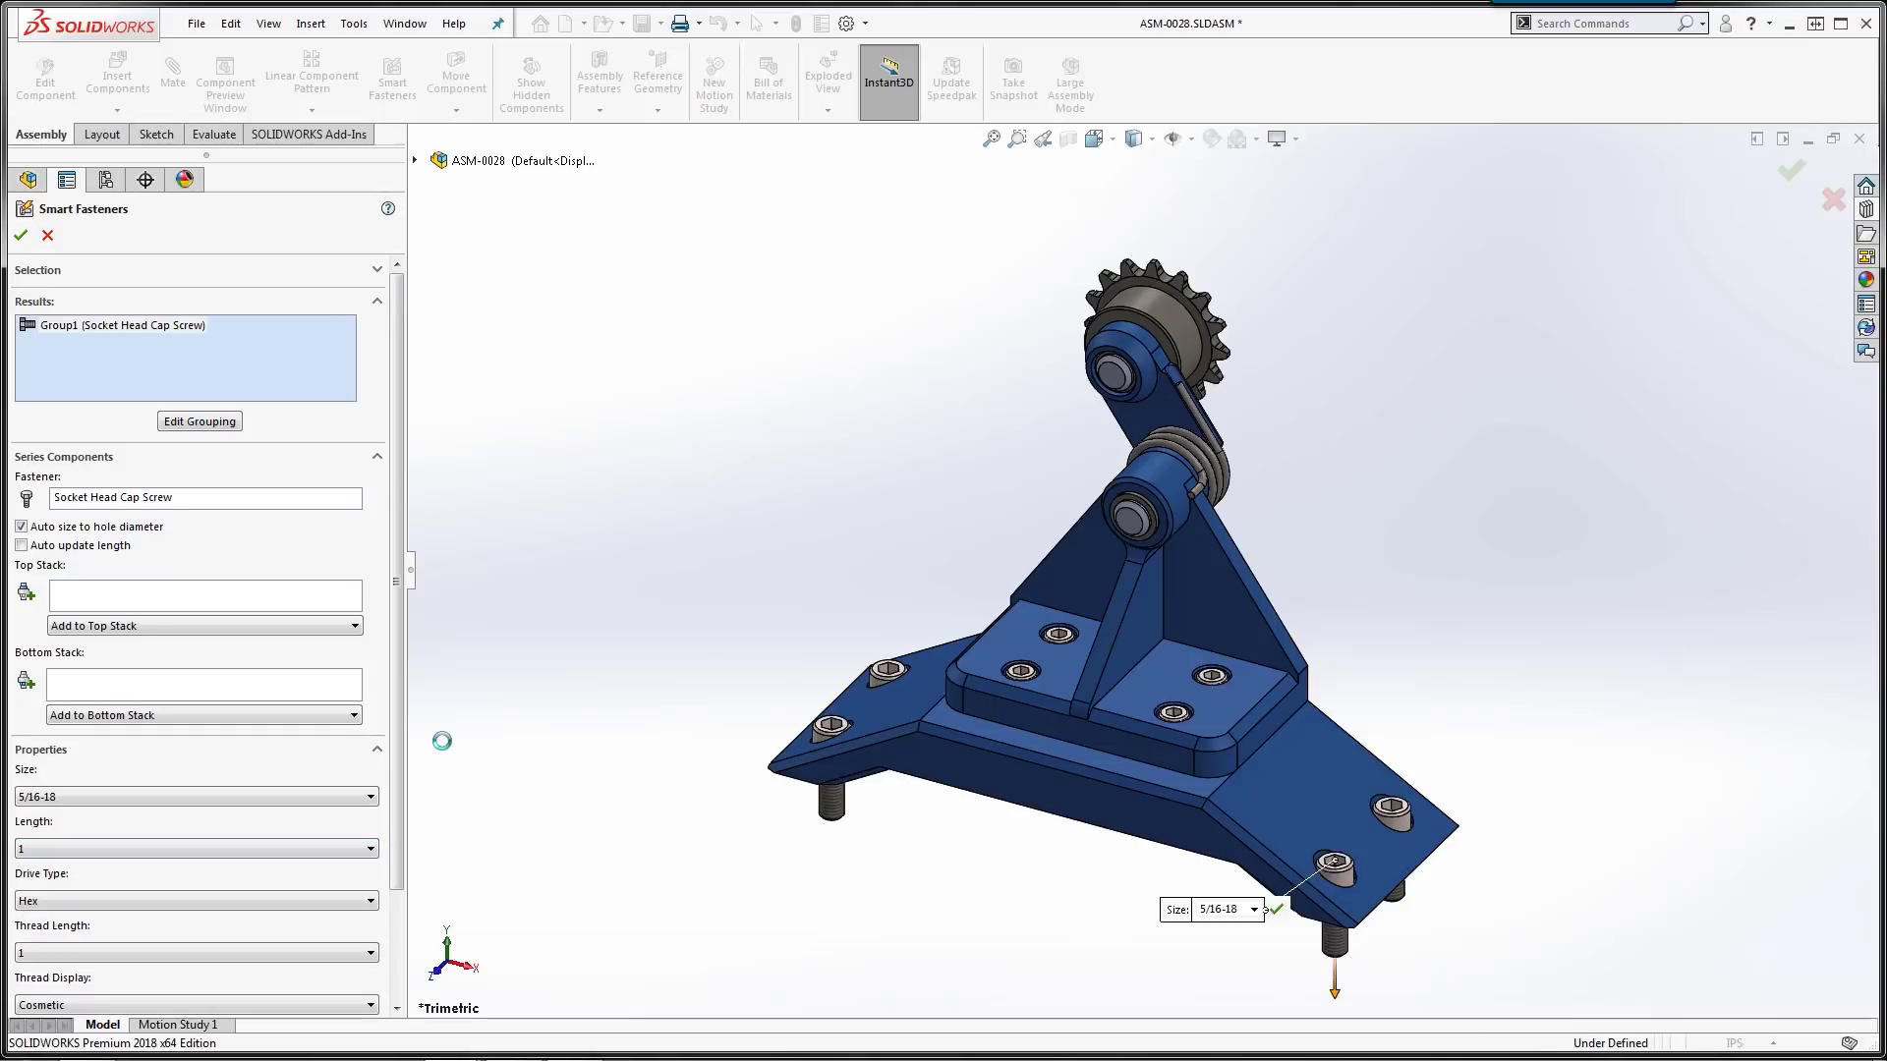
left_click(20, 236)
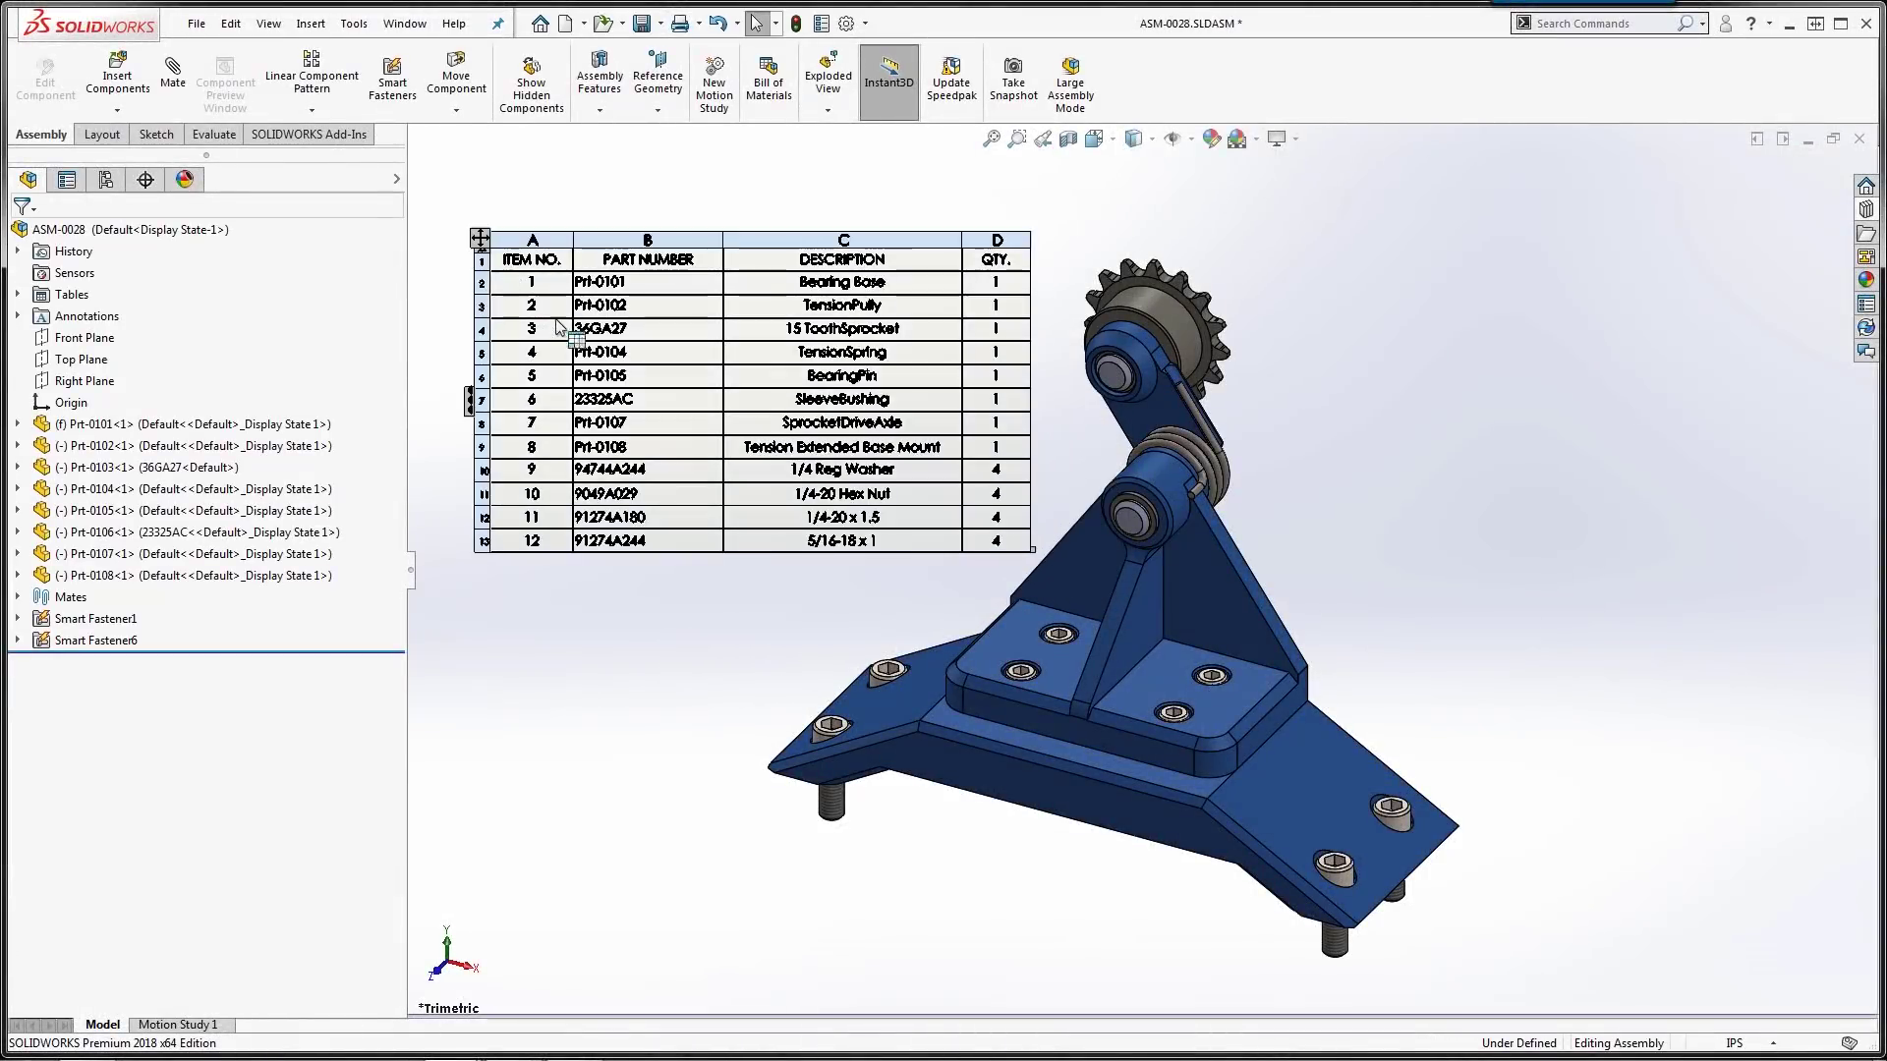
key("Escape")
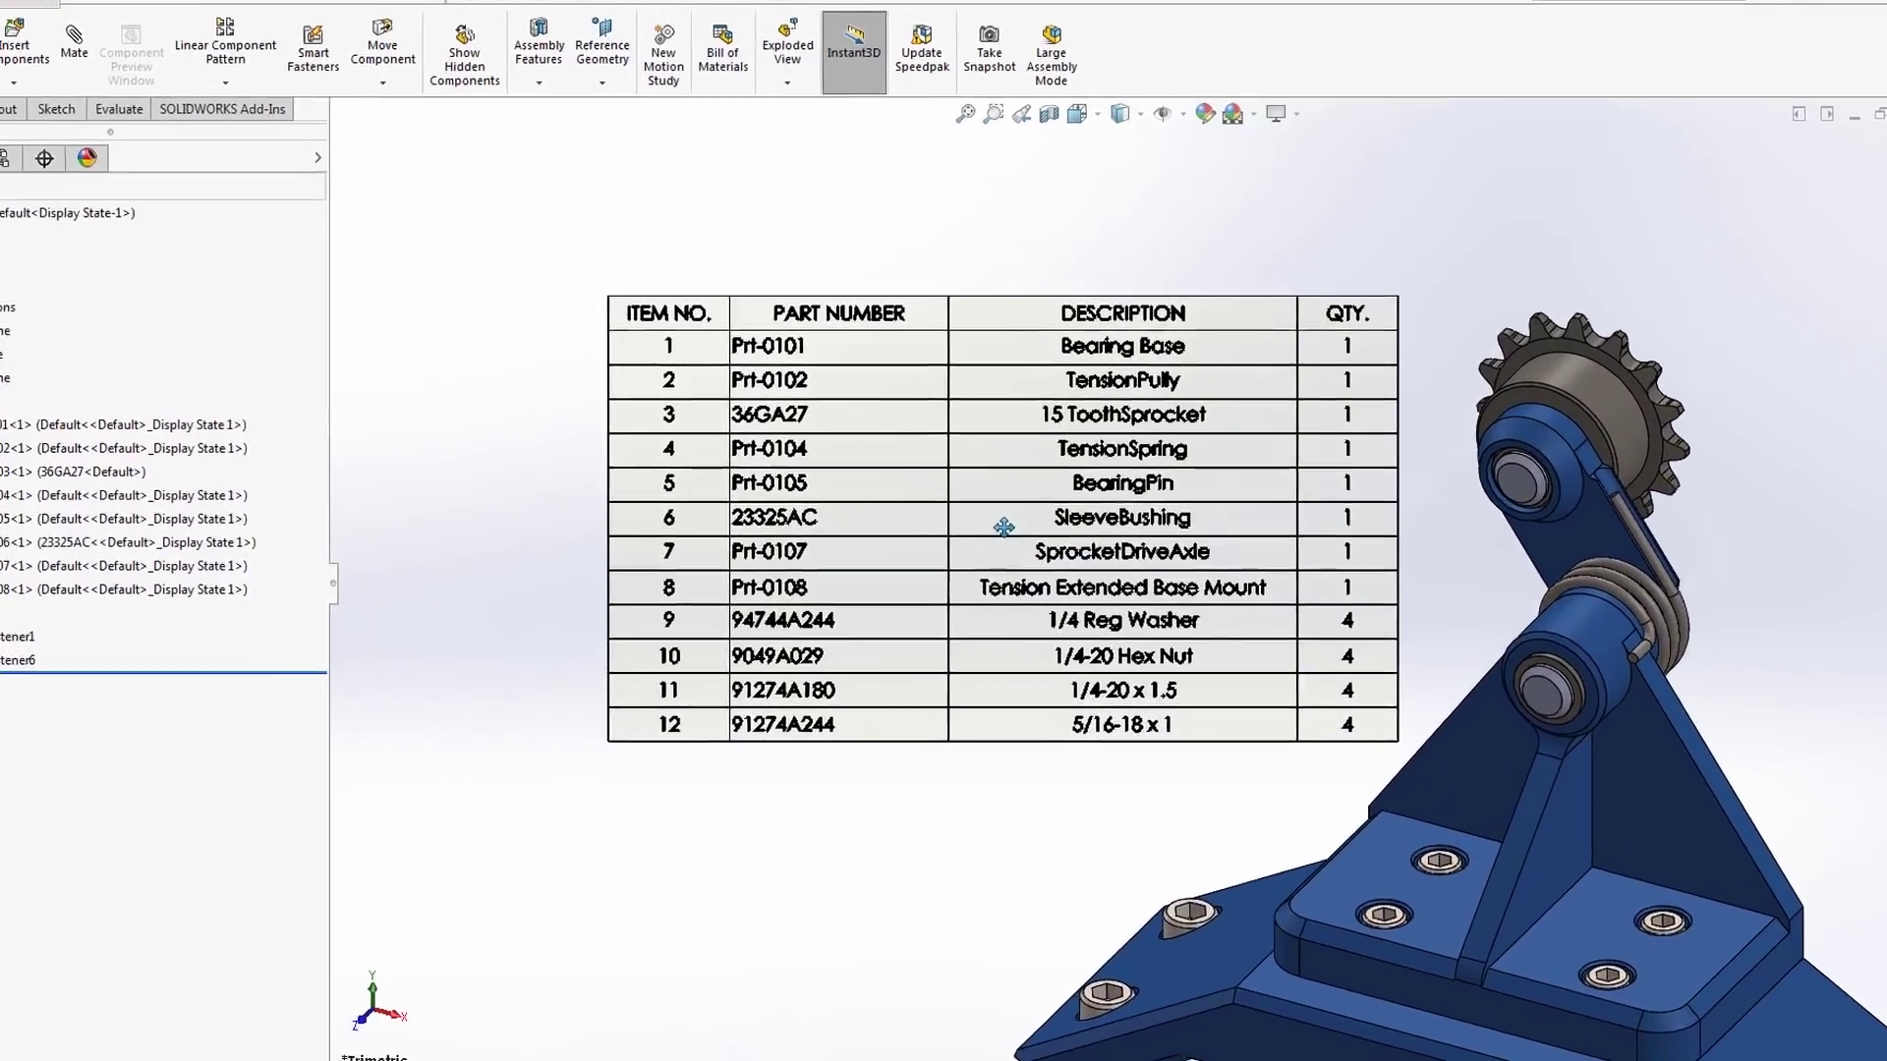
left_click(1003, 527)
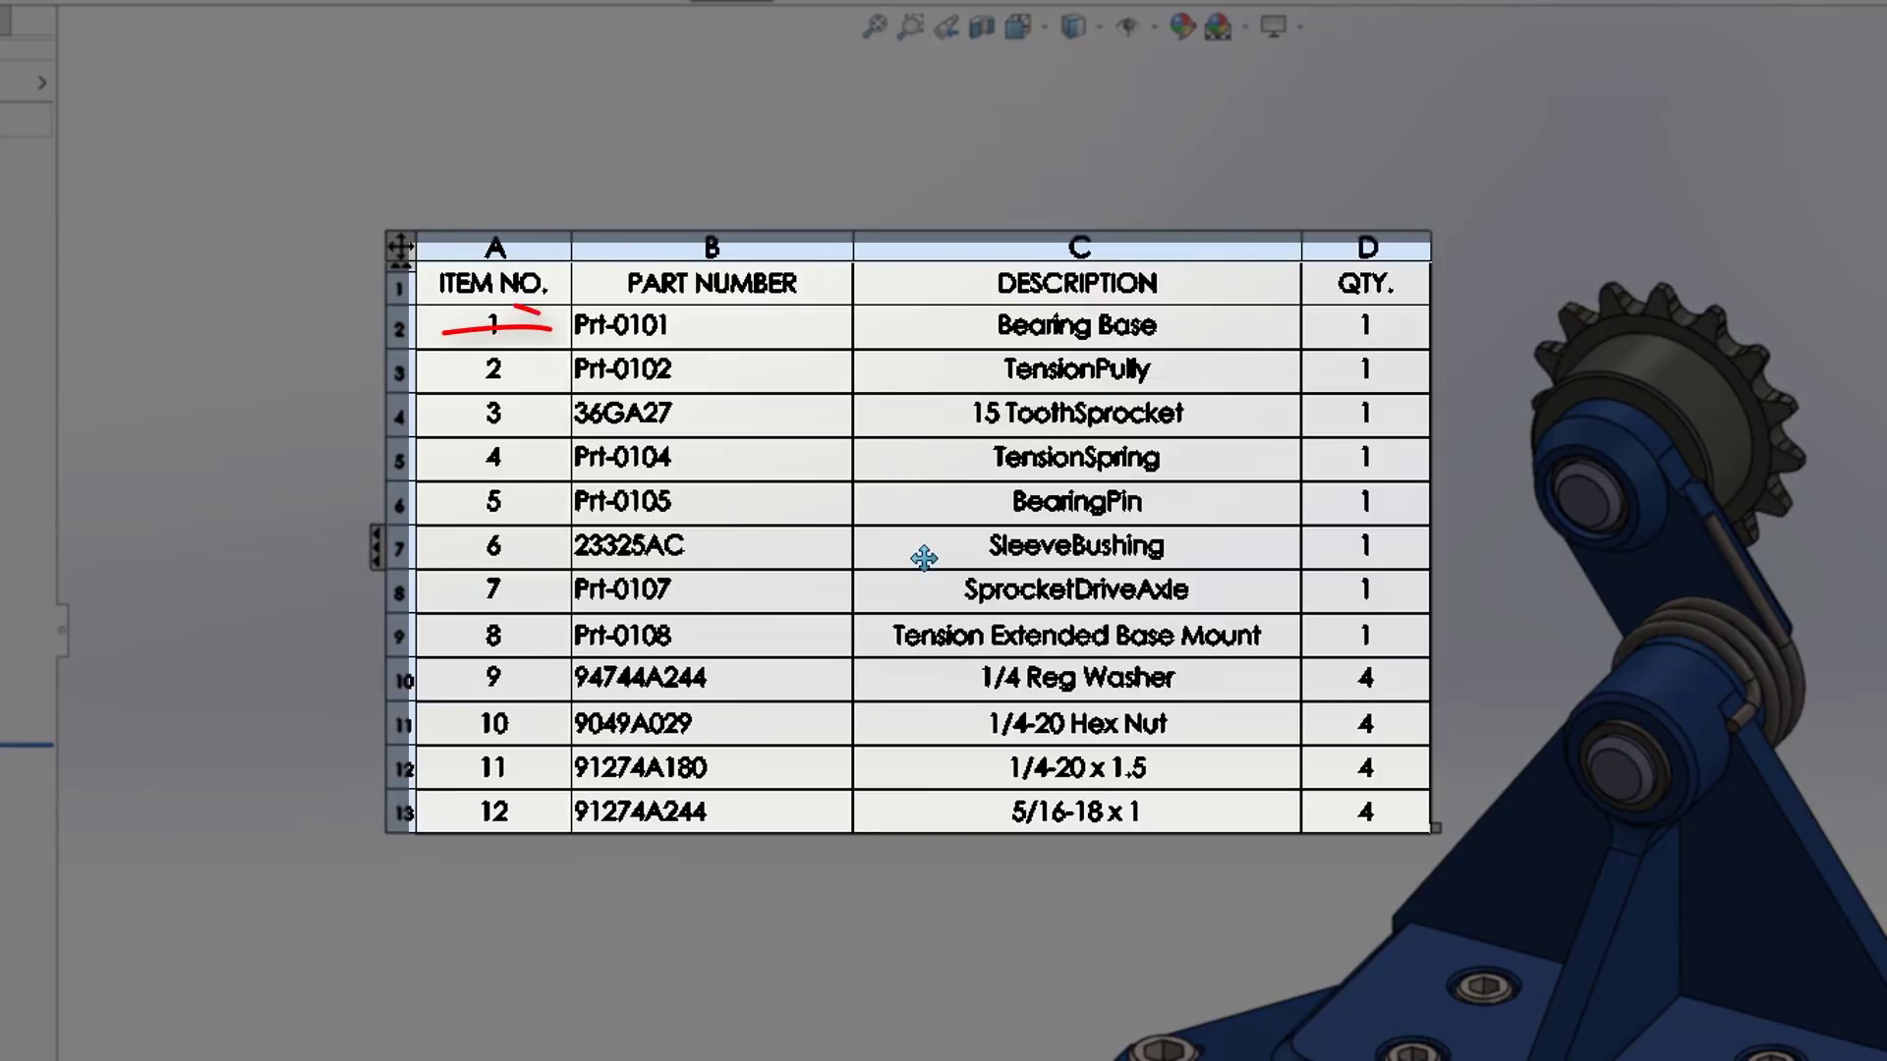
left_click(899, 189)
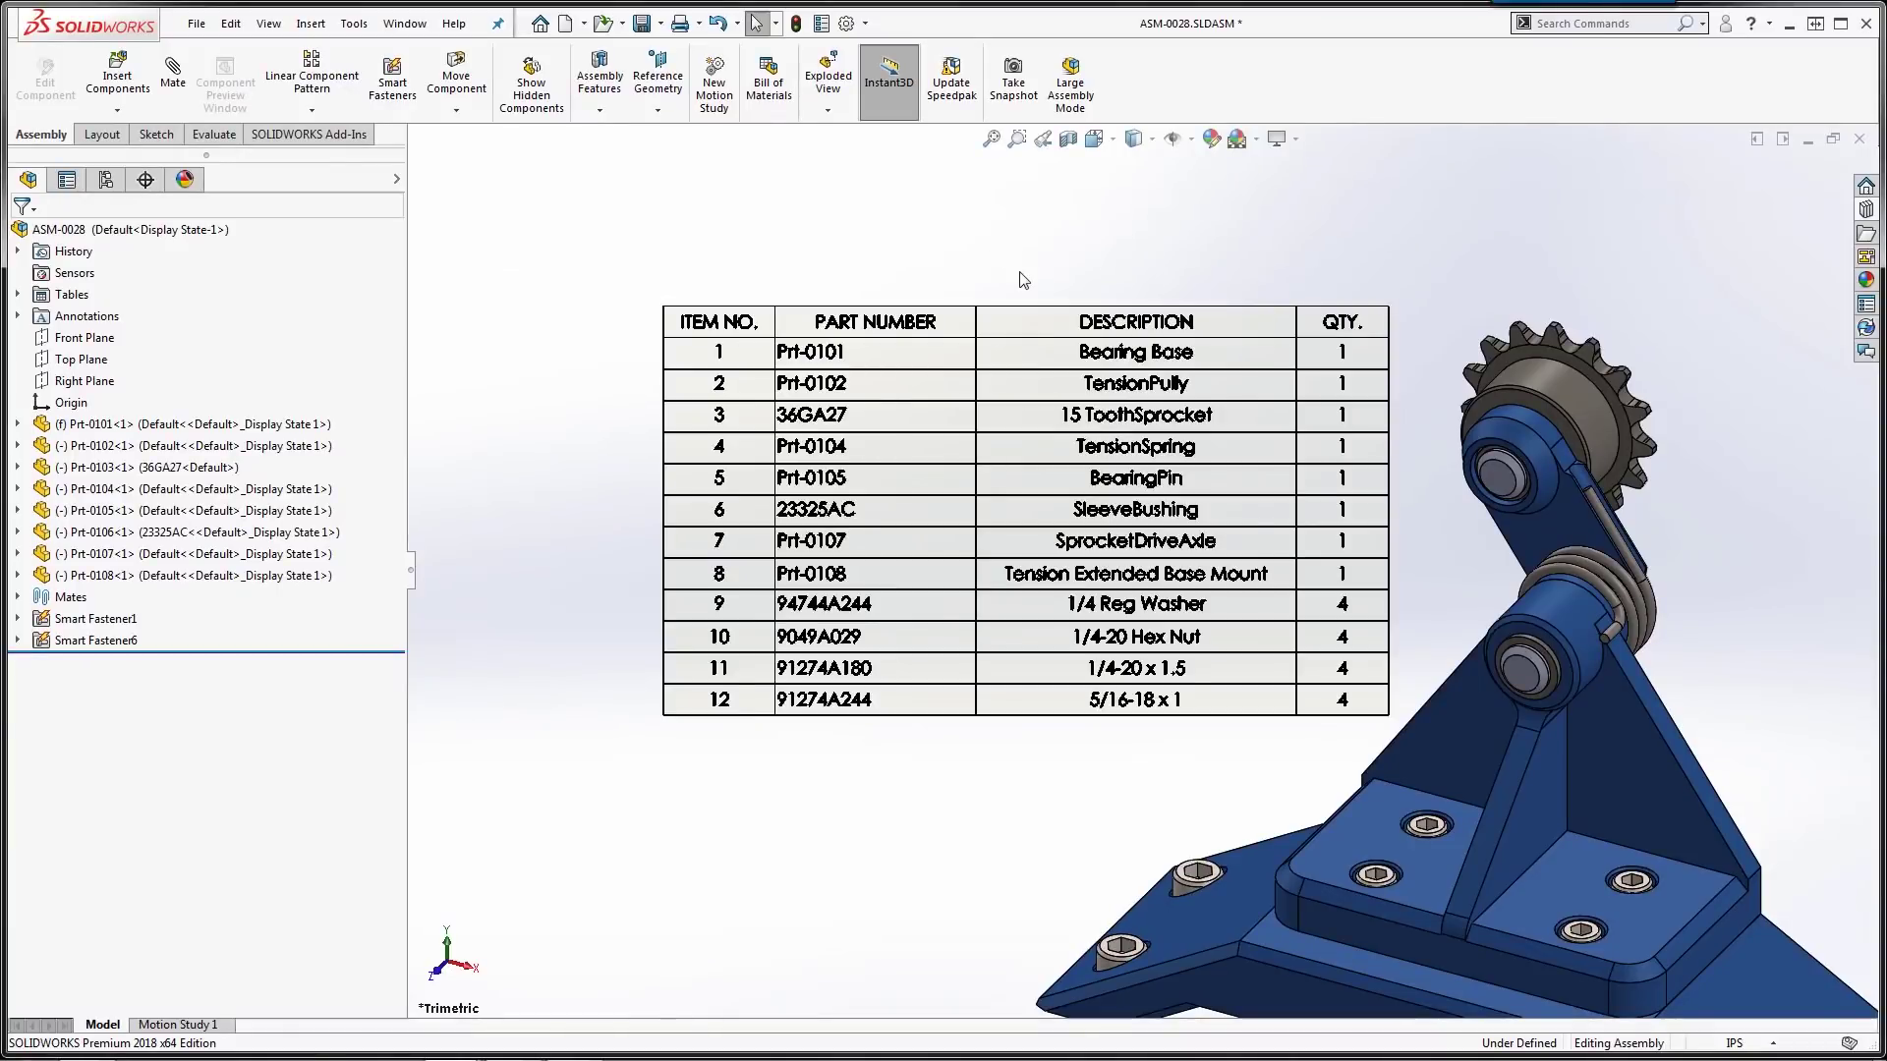
Edit Smart Fastener6 to lengthen its screws to 1.5 and review the bill of materials table.
left_click(144, 645)
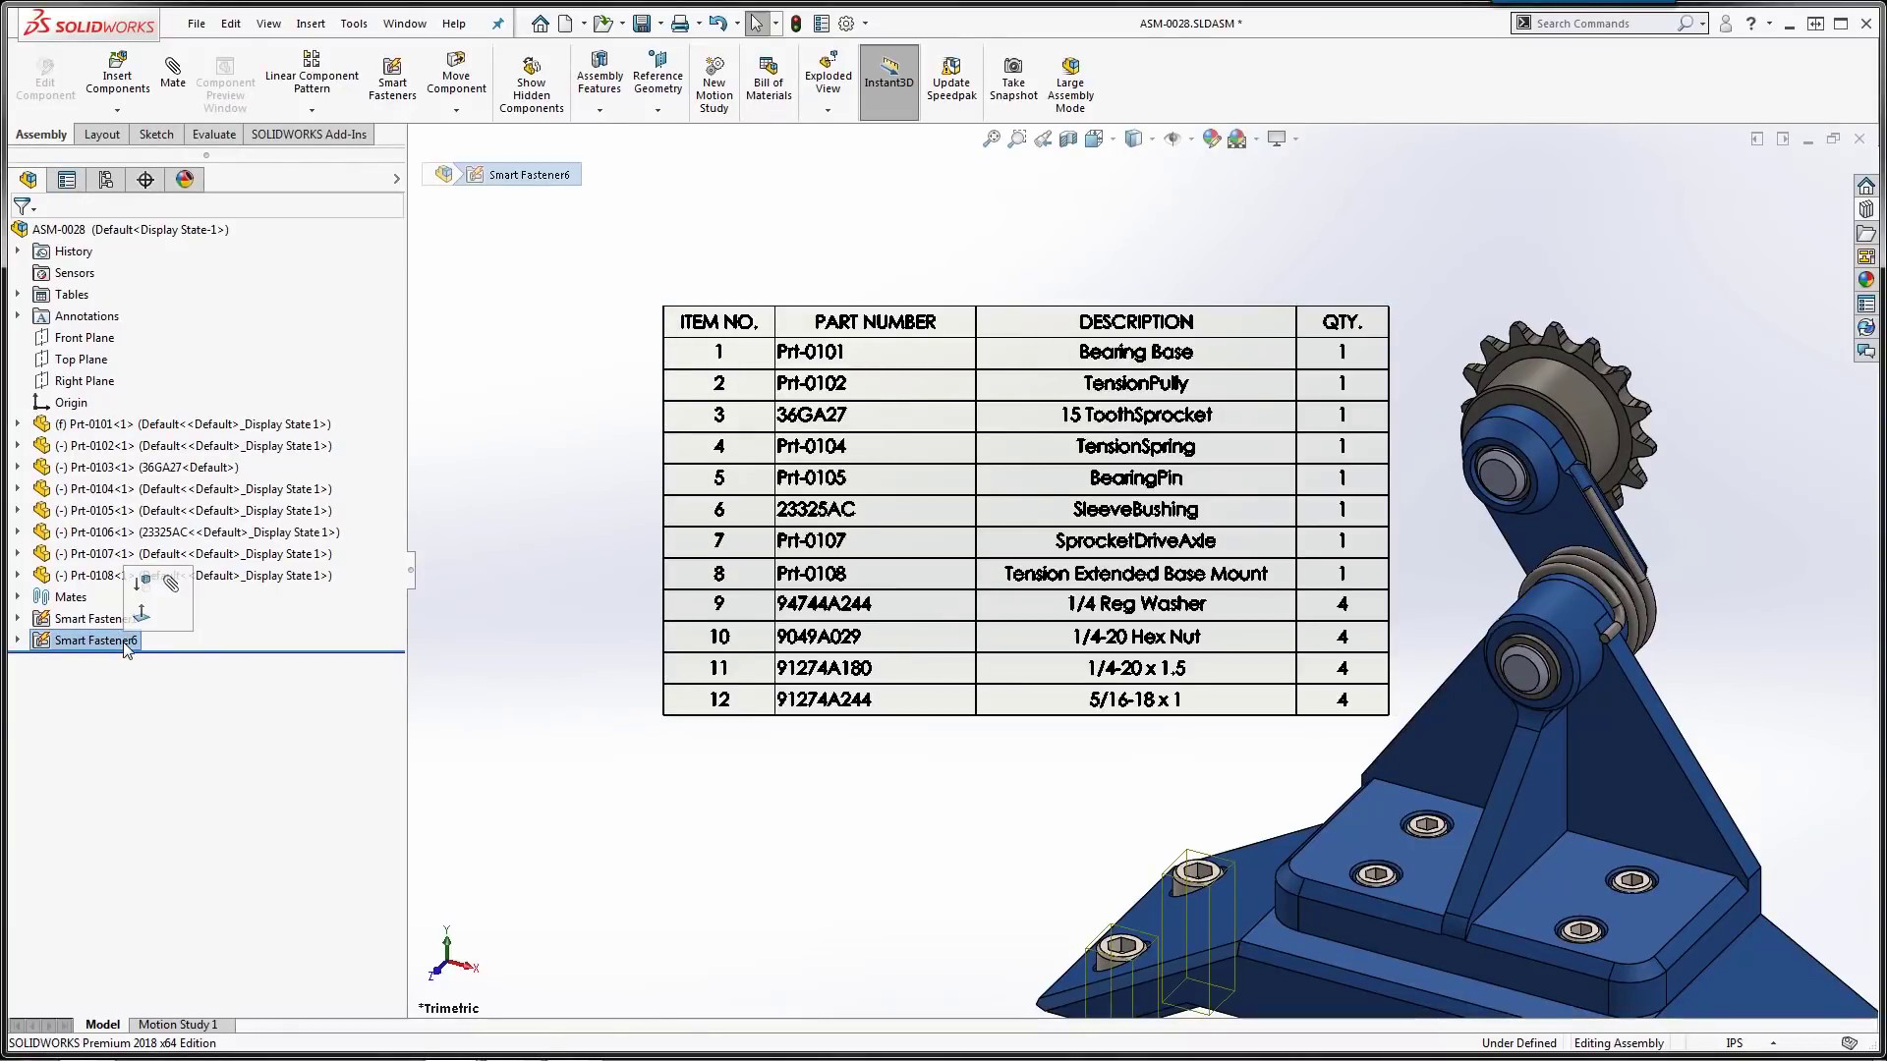
right_click(136, 650)
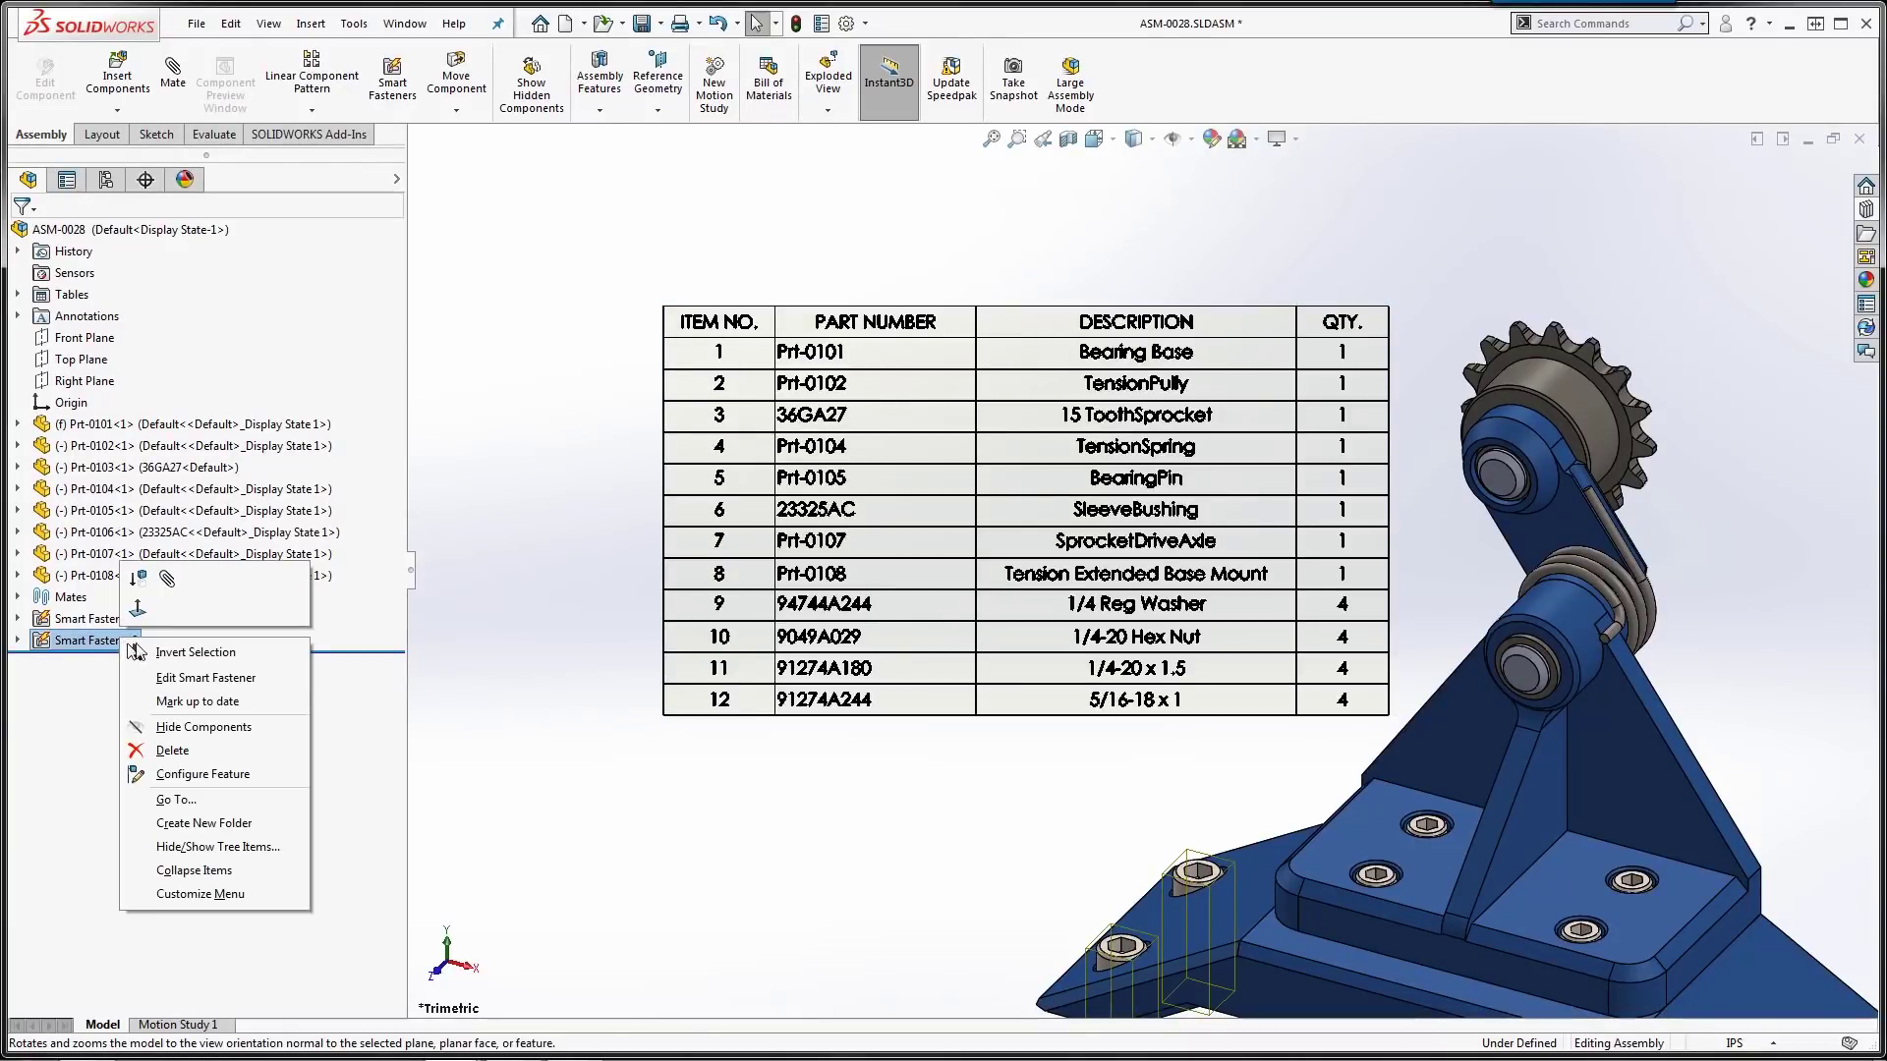
left_click(186, 677)
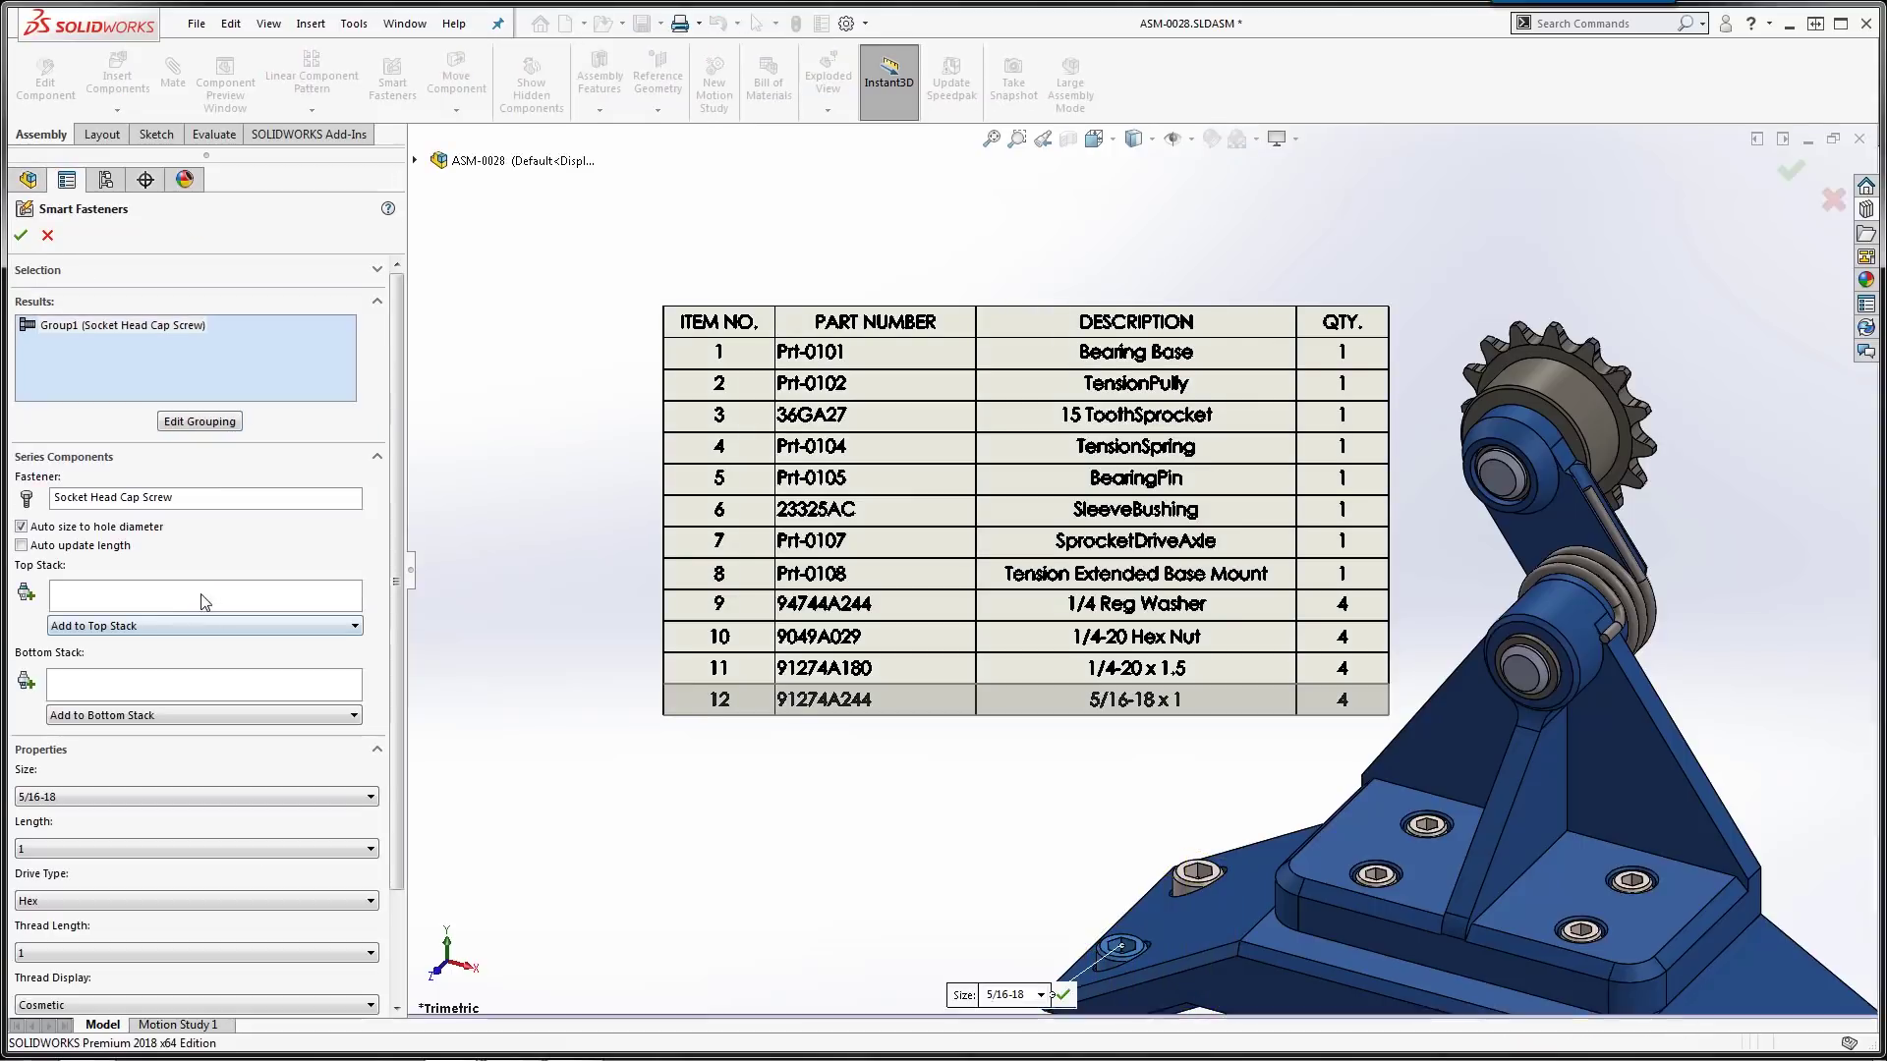
left_click(114, 851)
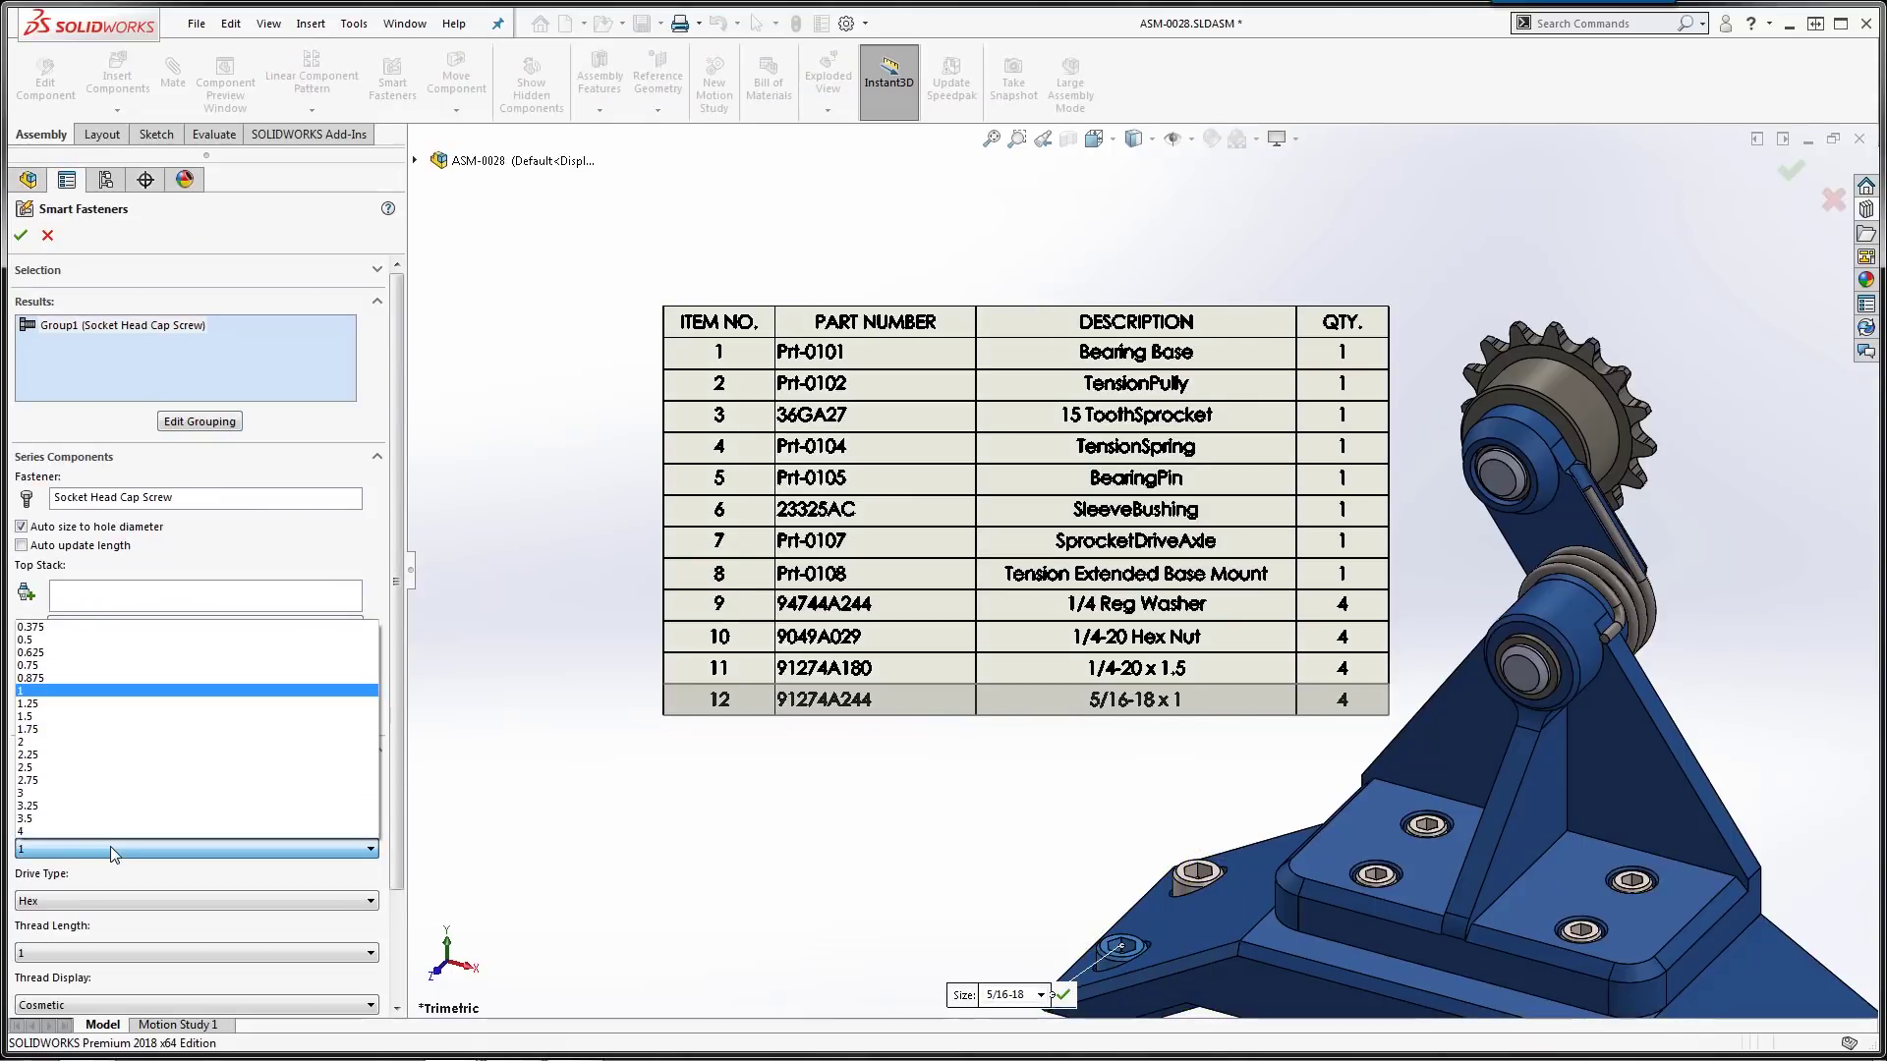
left_click(61, 717)
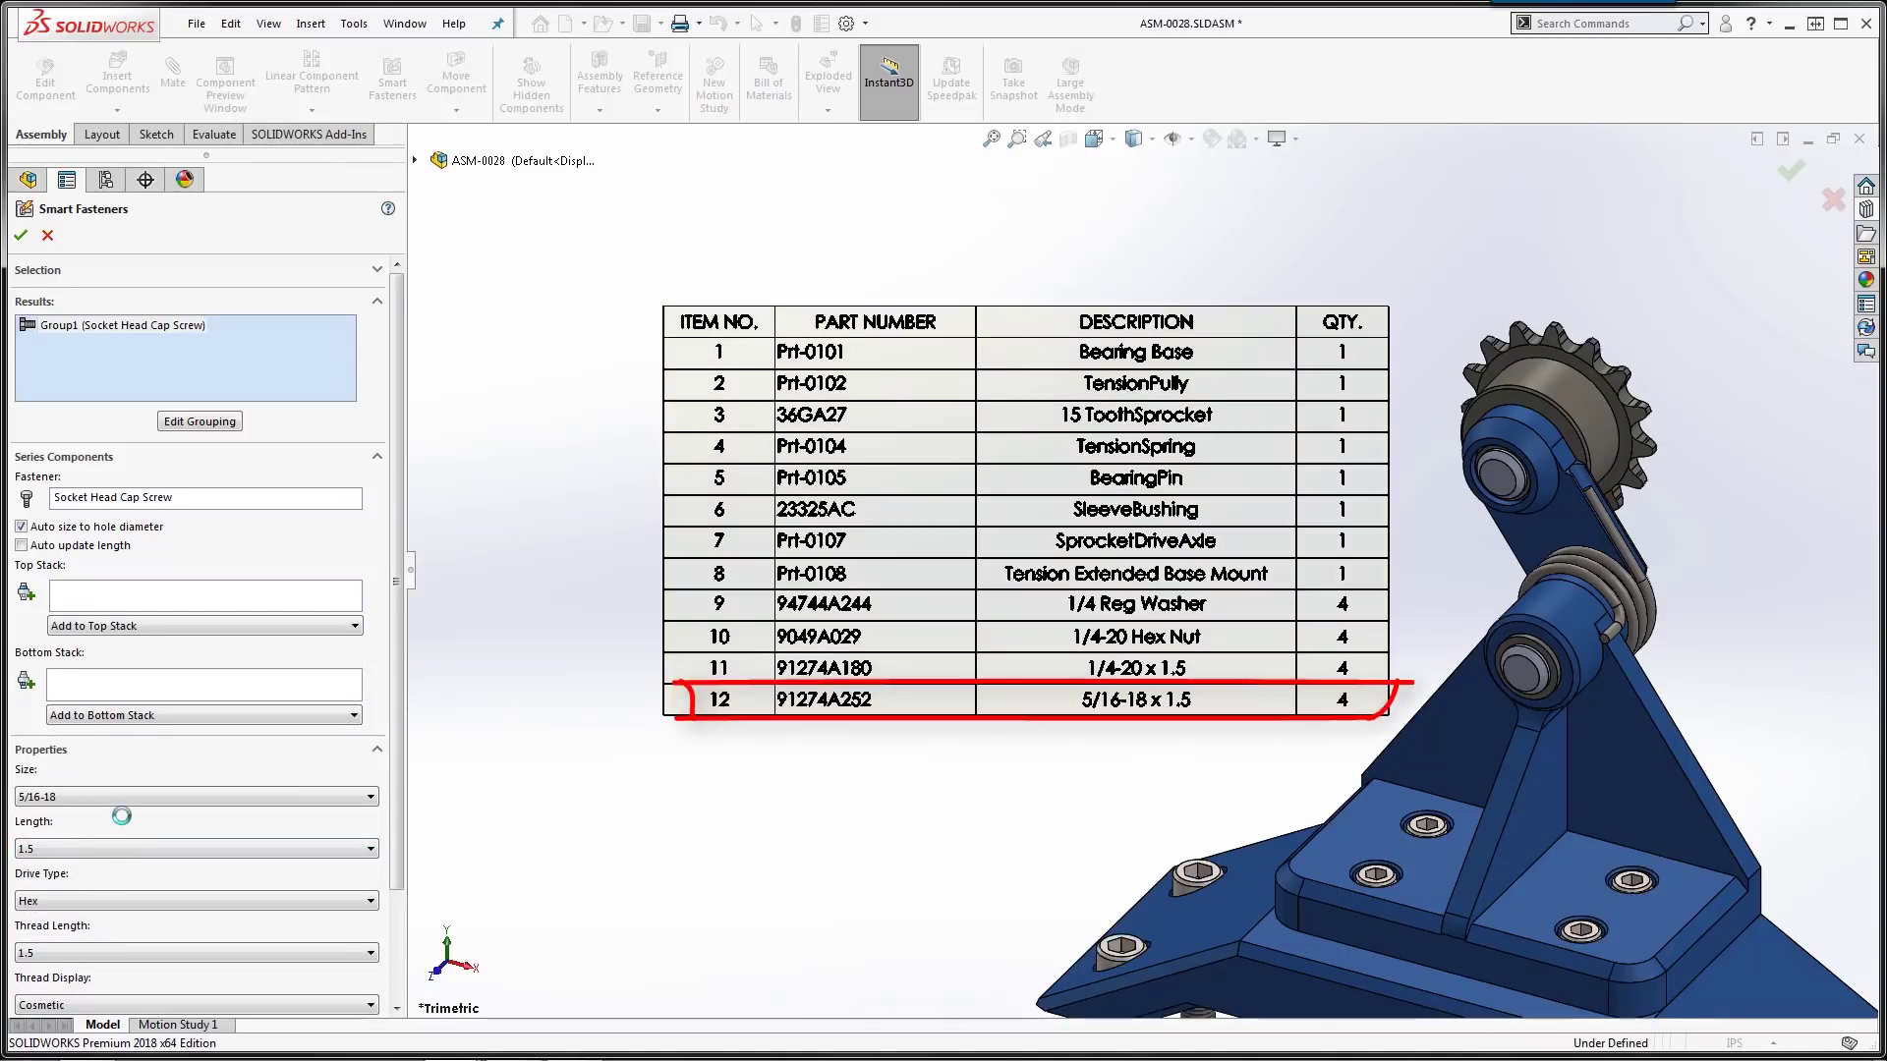
left_click(852, 712)
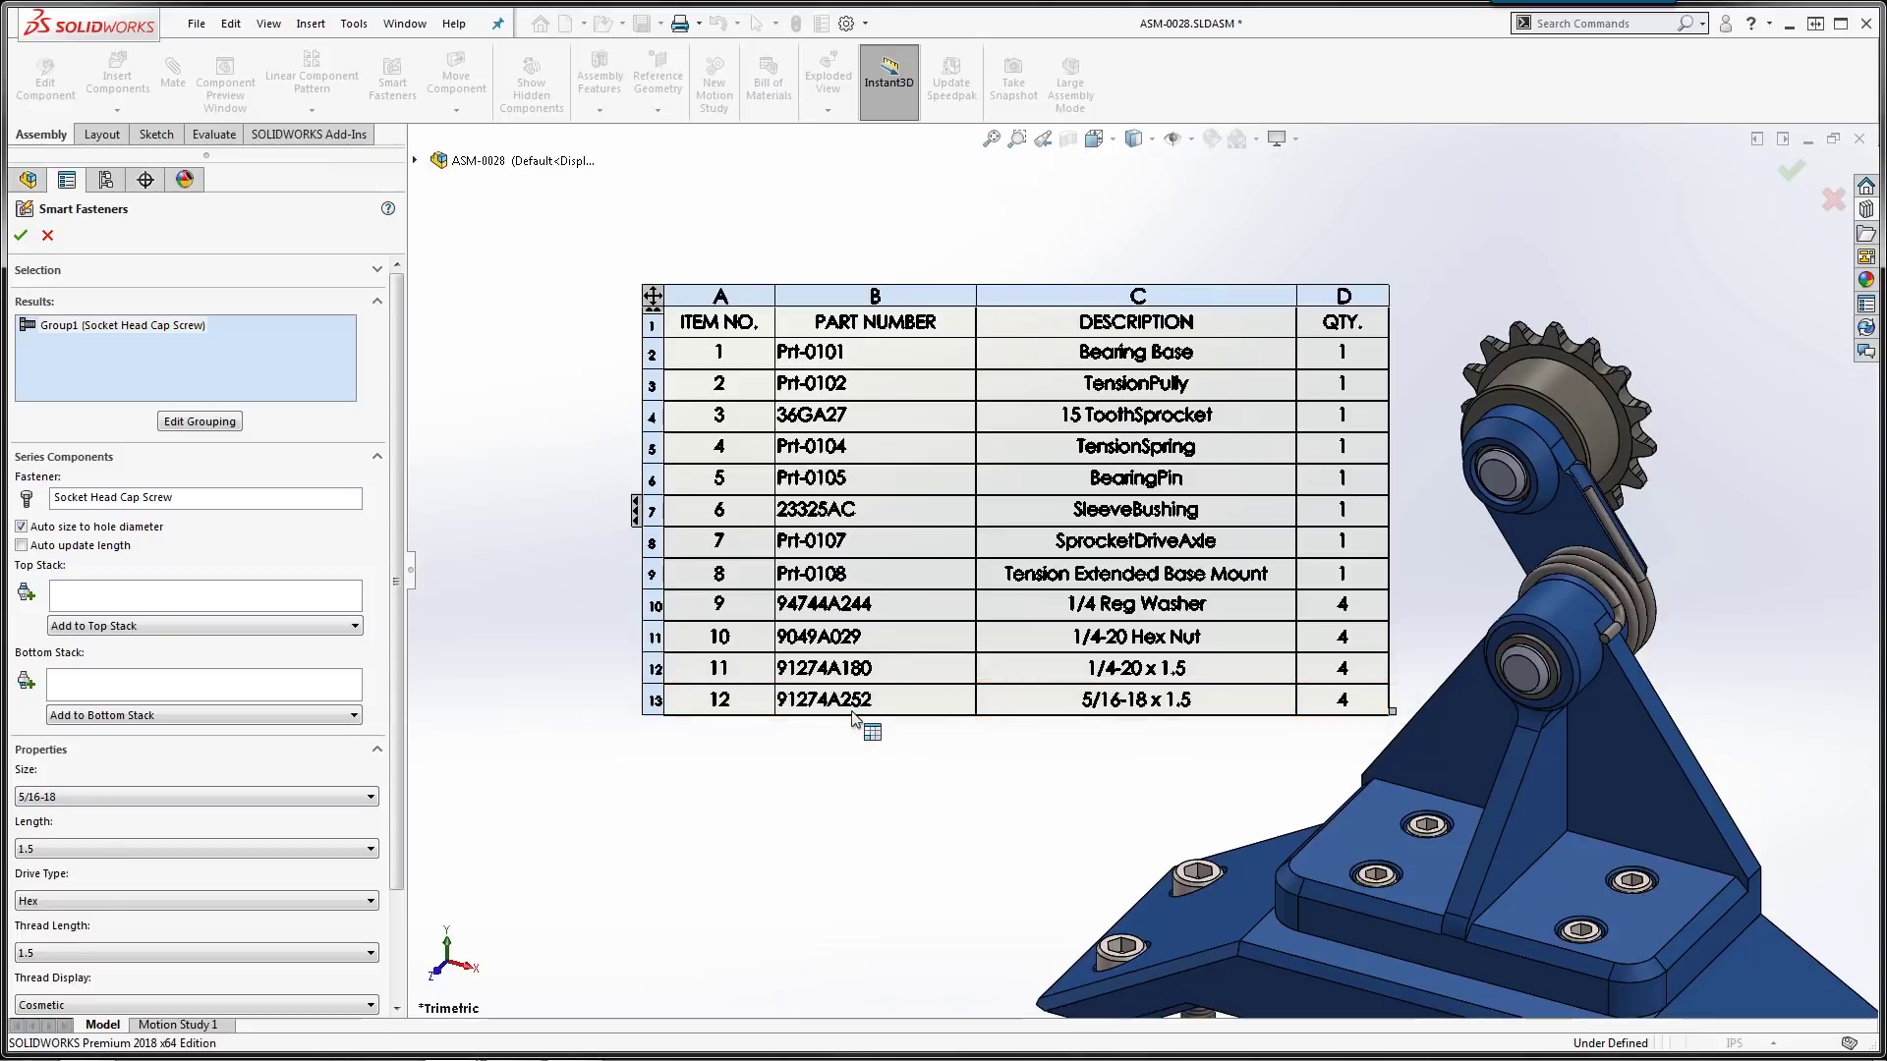
left_click(1017, 735)
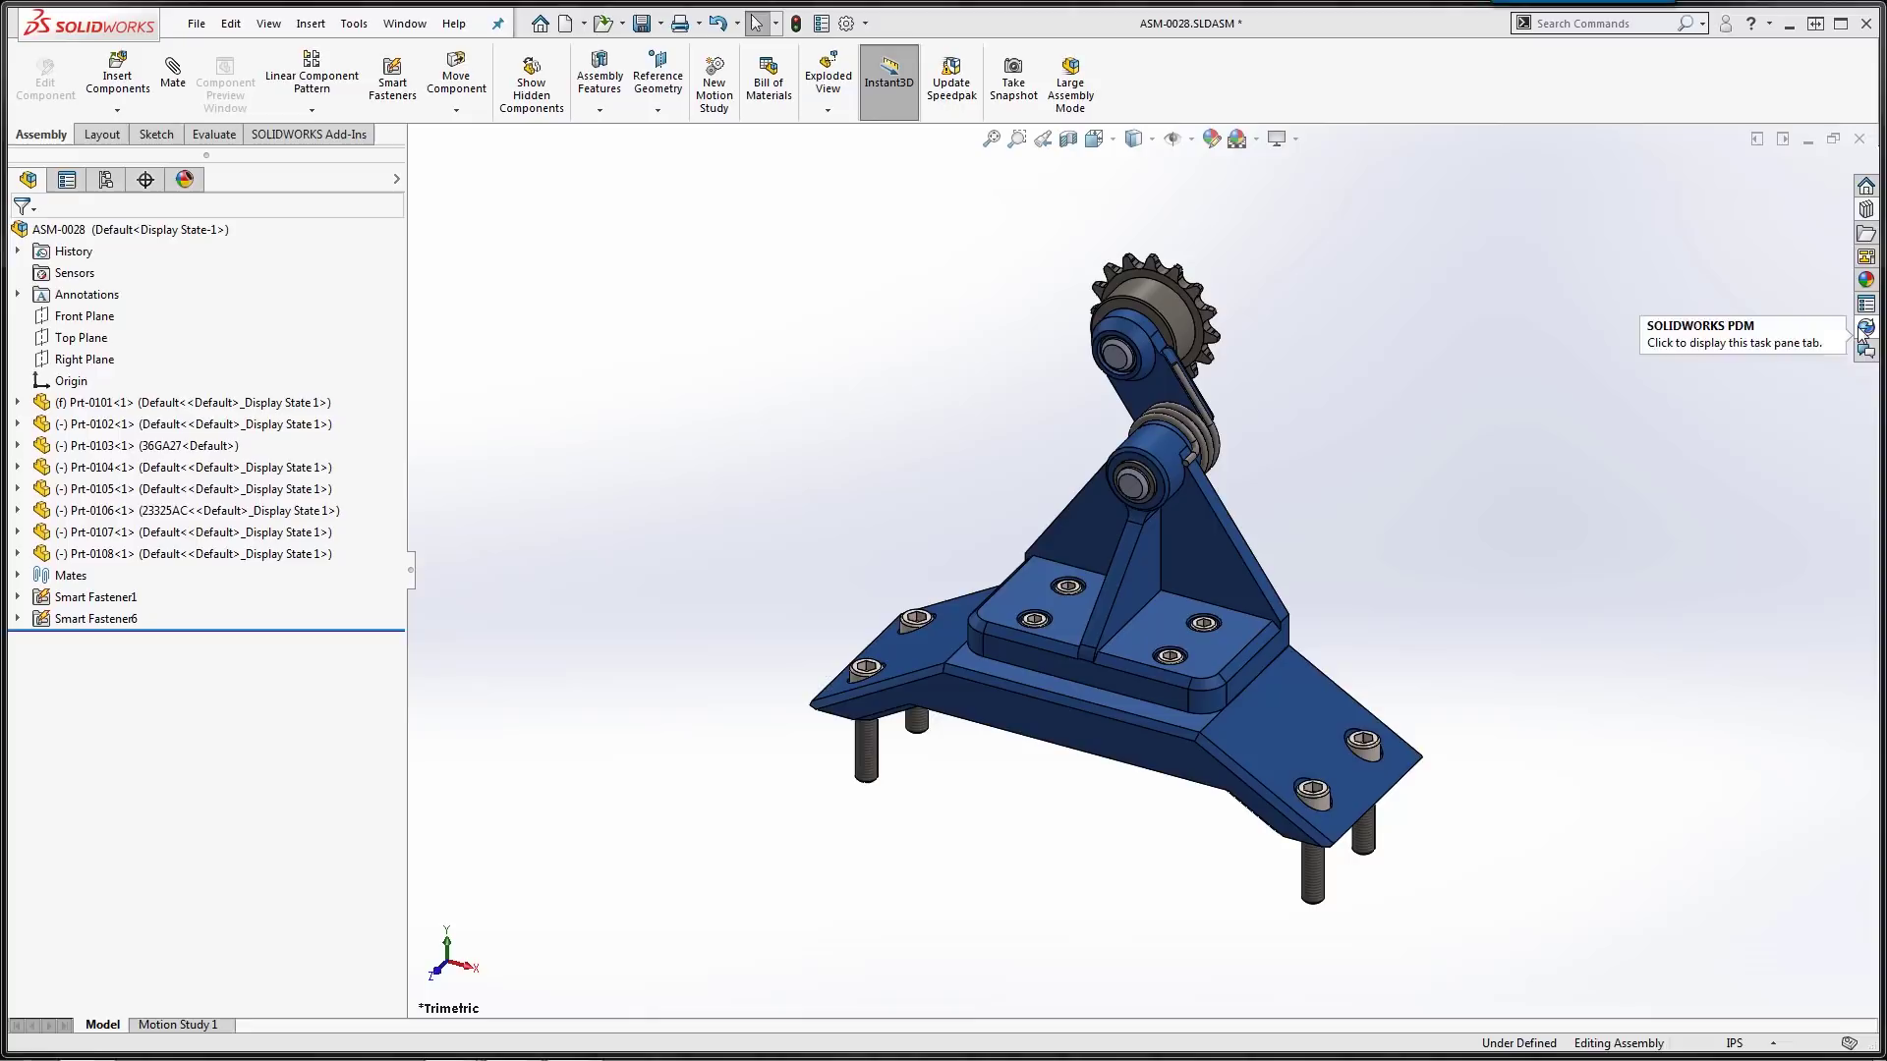
Check ASM-0028 into the PDM vault, then rotate its eDrawings preview to inspect it.
left_click(1864, 328)
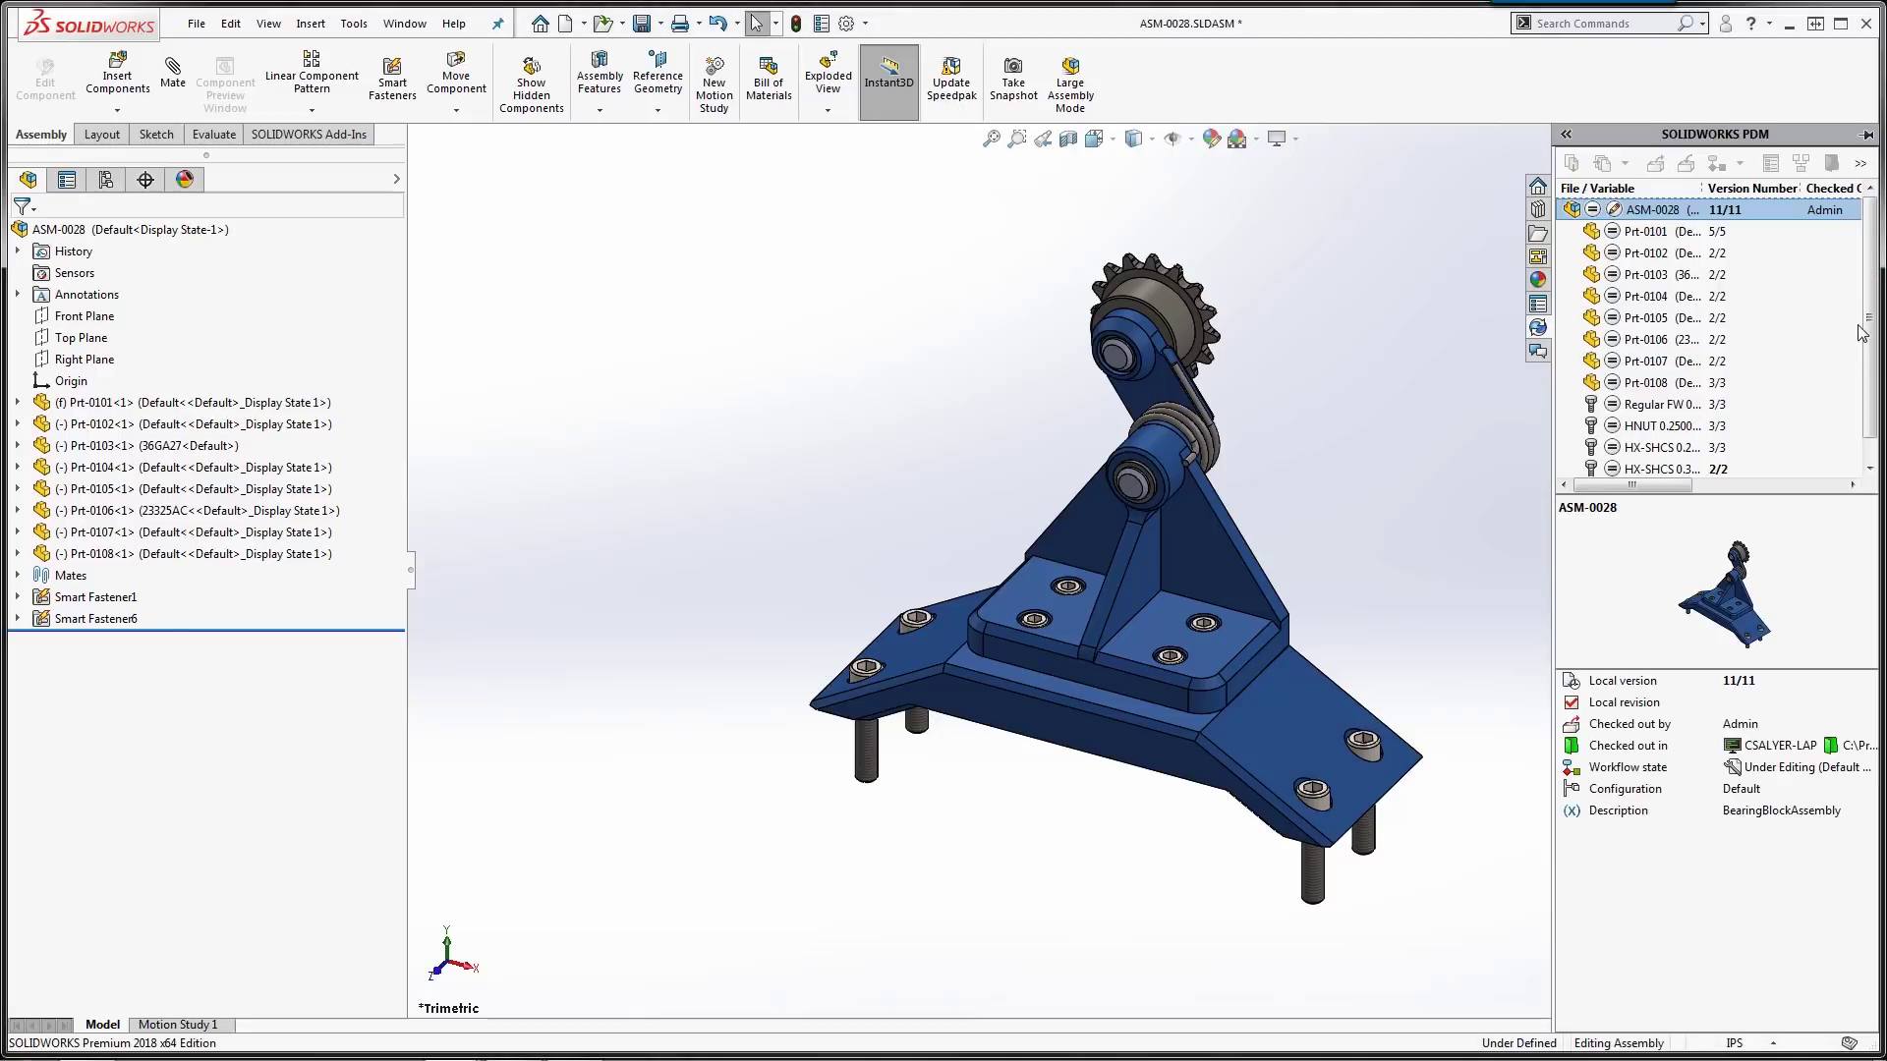
left_click(1662, 214)
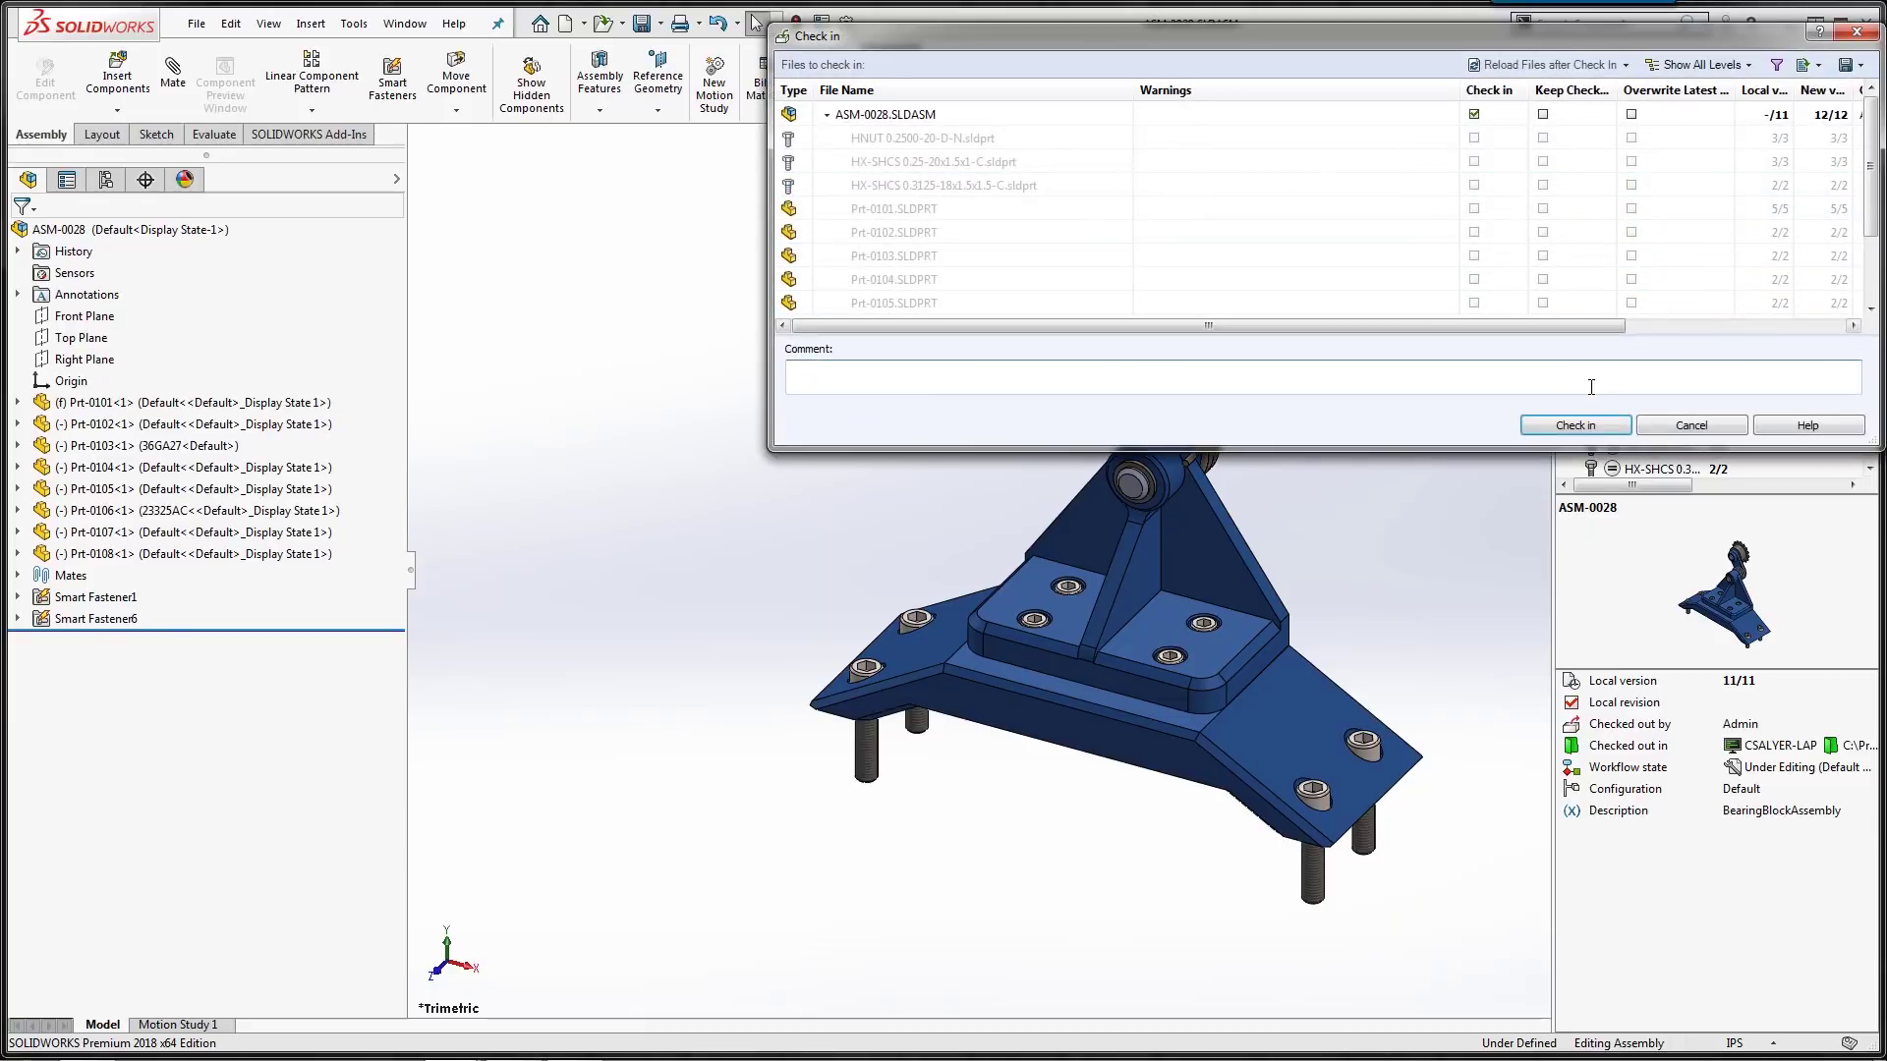
left_click(1584, 430)
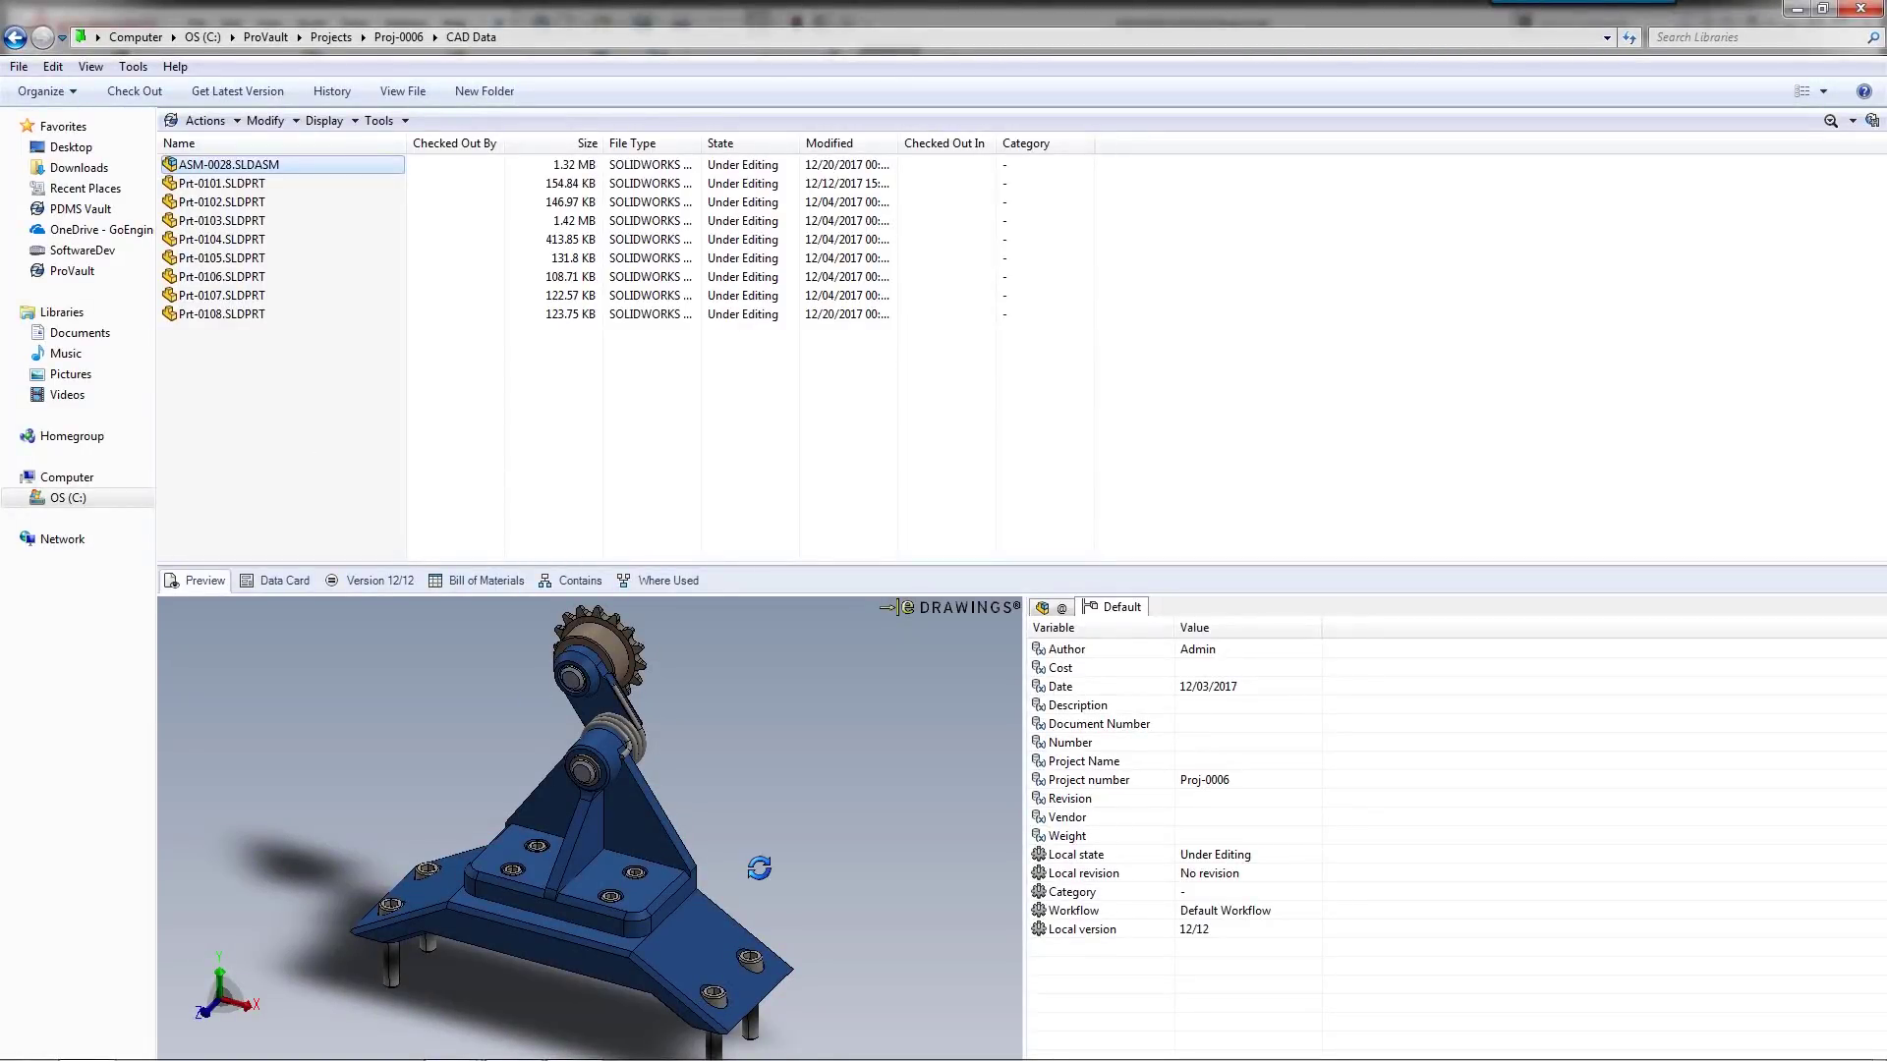
left_click_drag(759, 868, 666, 825)
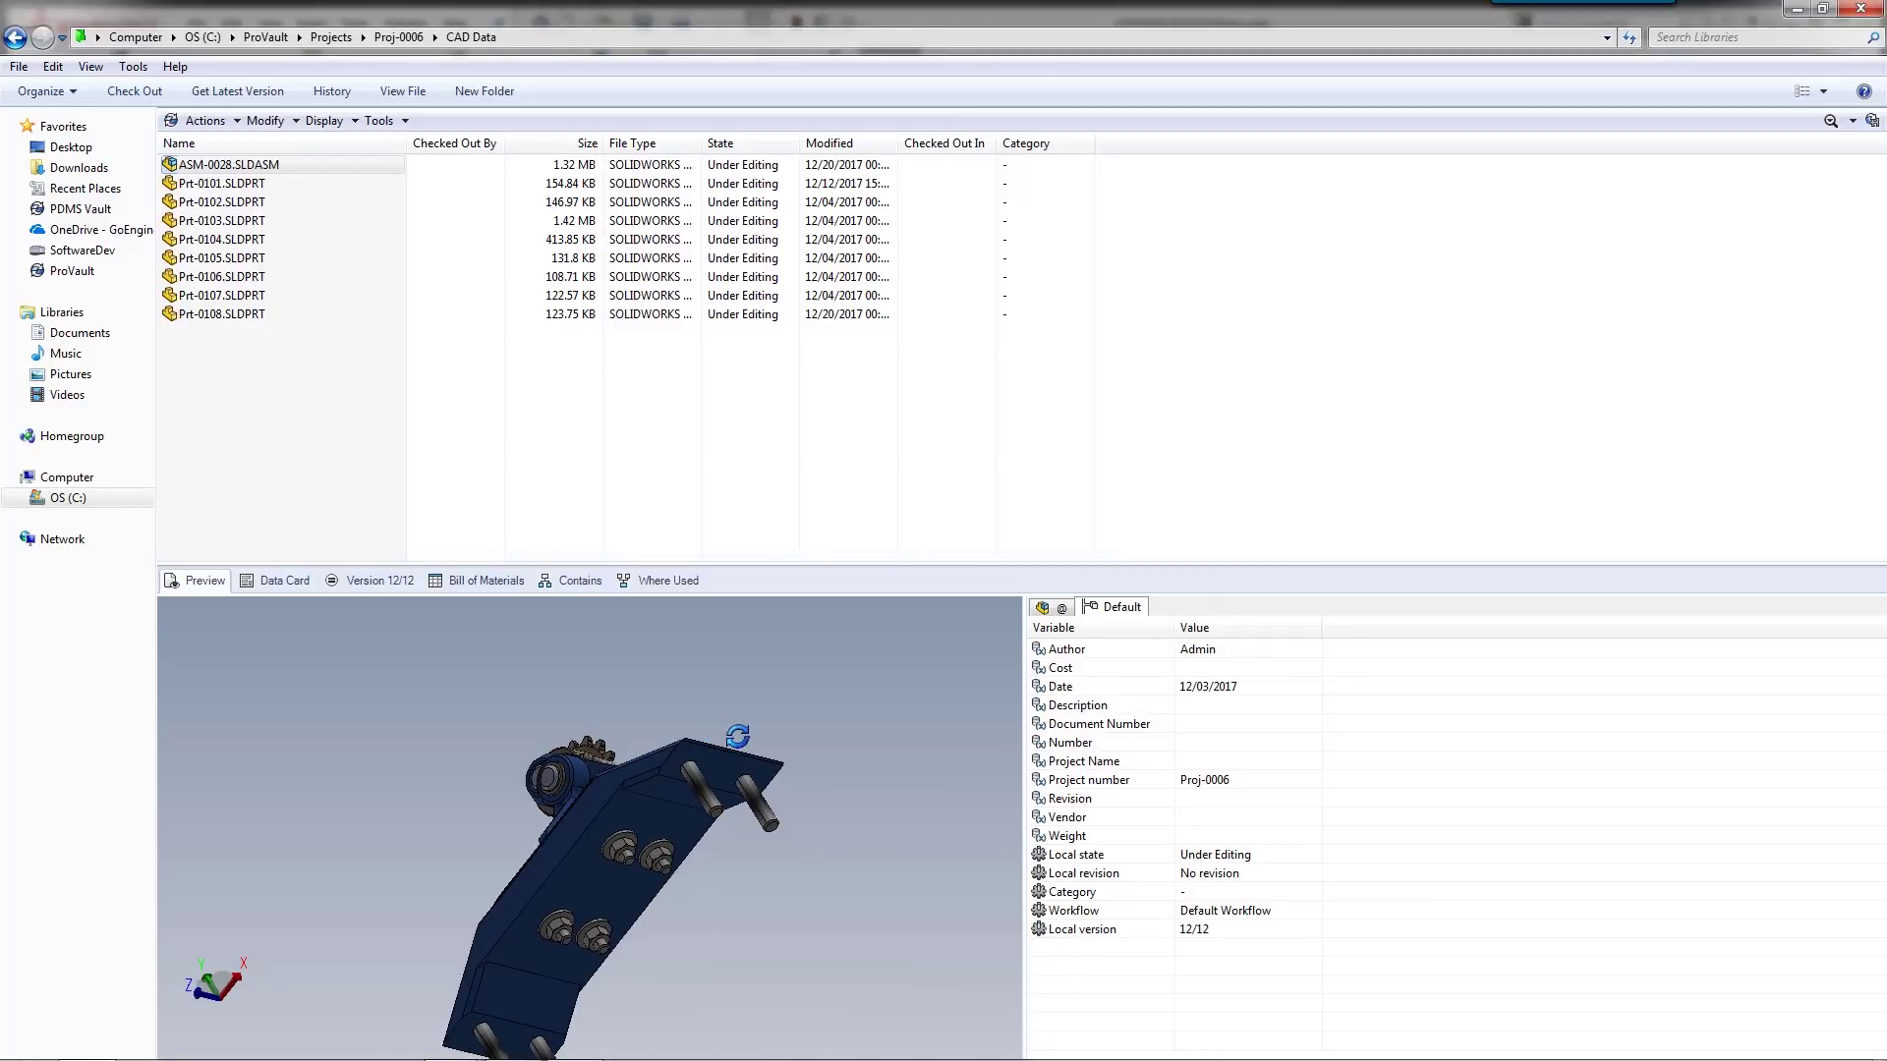
left_click_drag(737, 736, 745, 871)
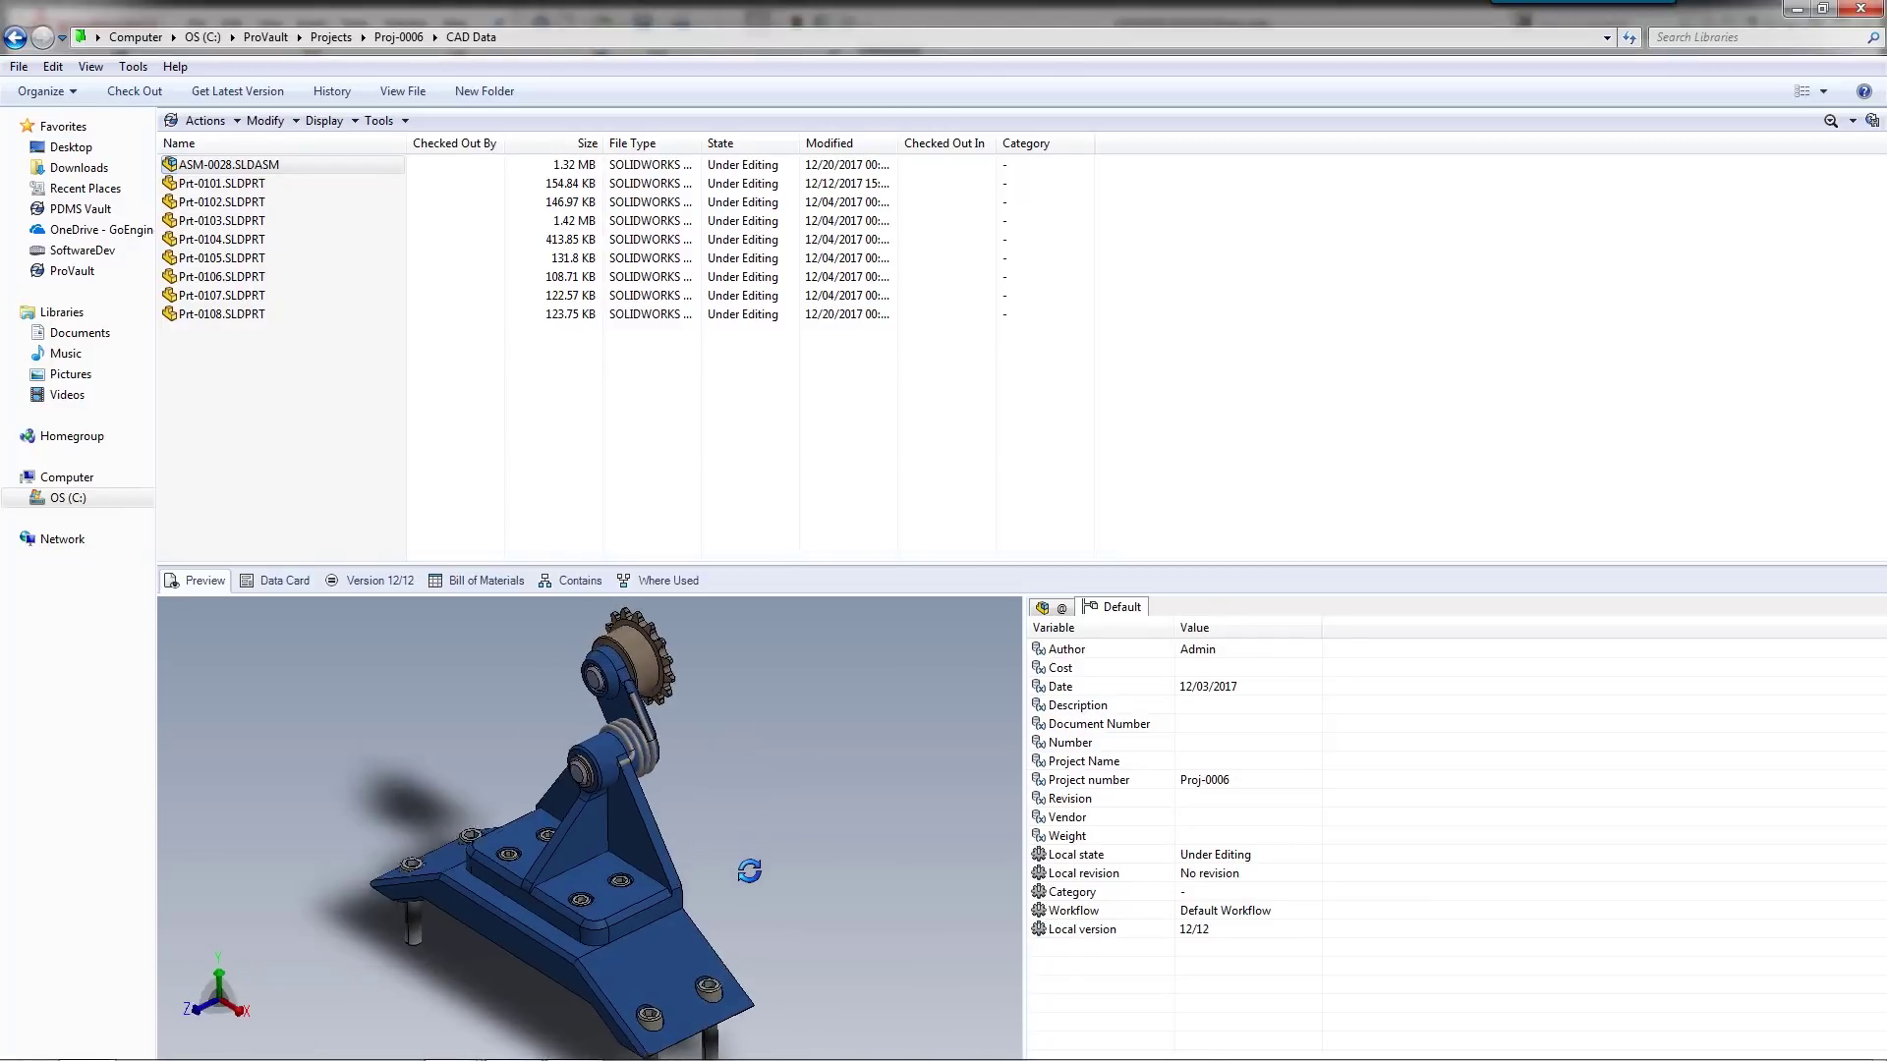
Review the 1/4-20 x 1.5 and 5/16-18 x 1.5 screw rows in the BOM, then switch to version 11.
left_click(481, 581)
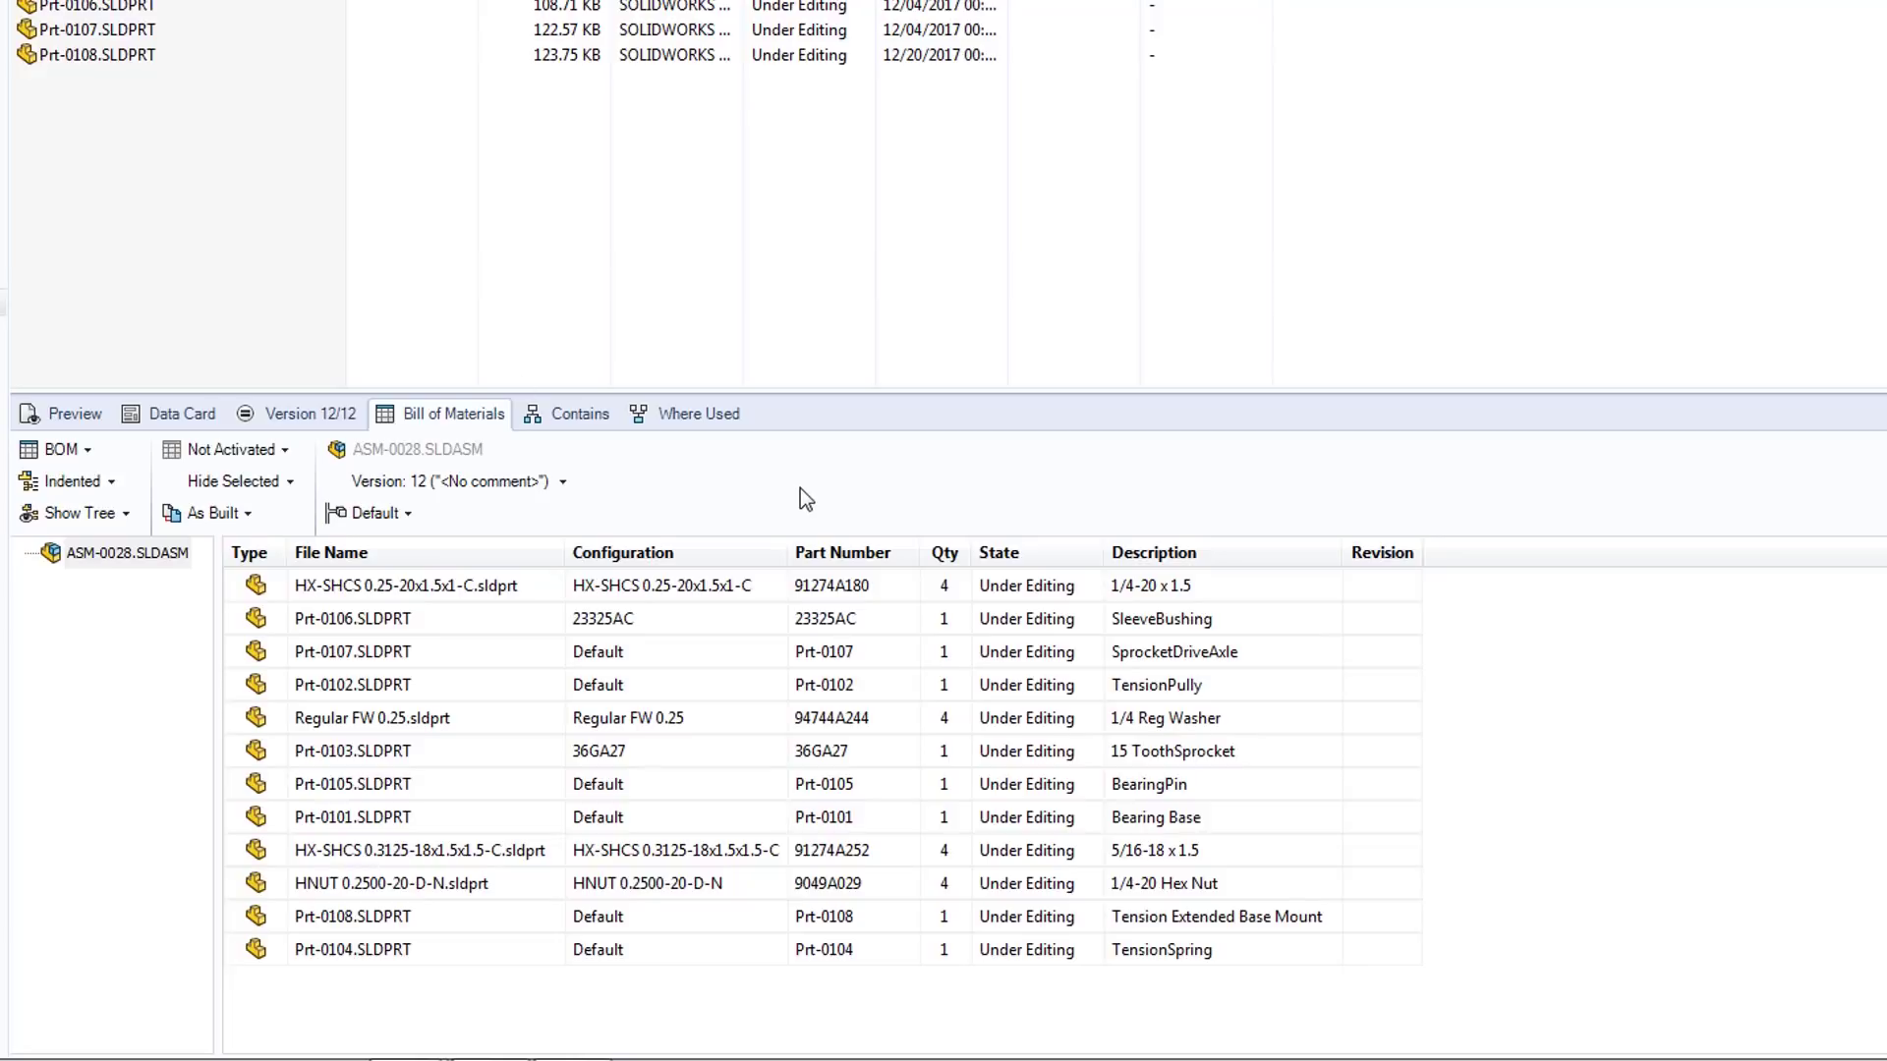
left_click(841, 573)
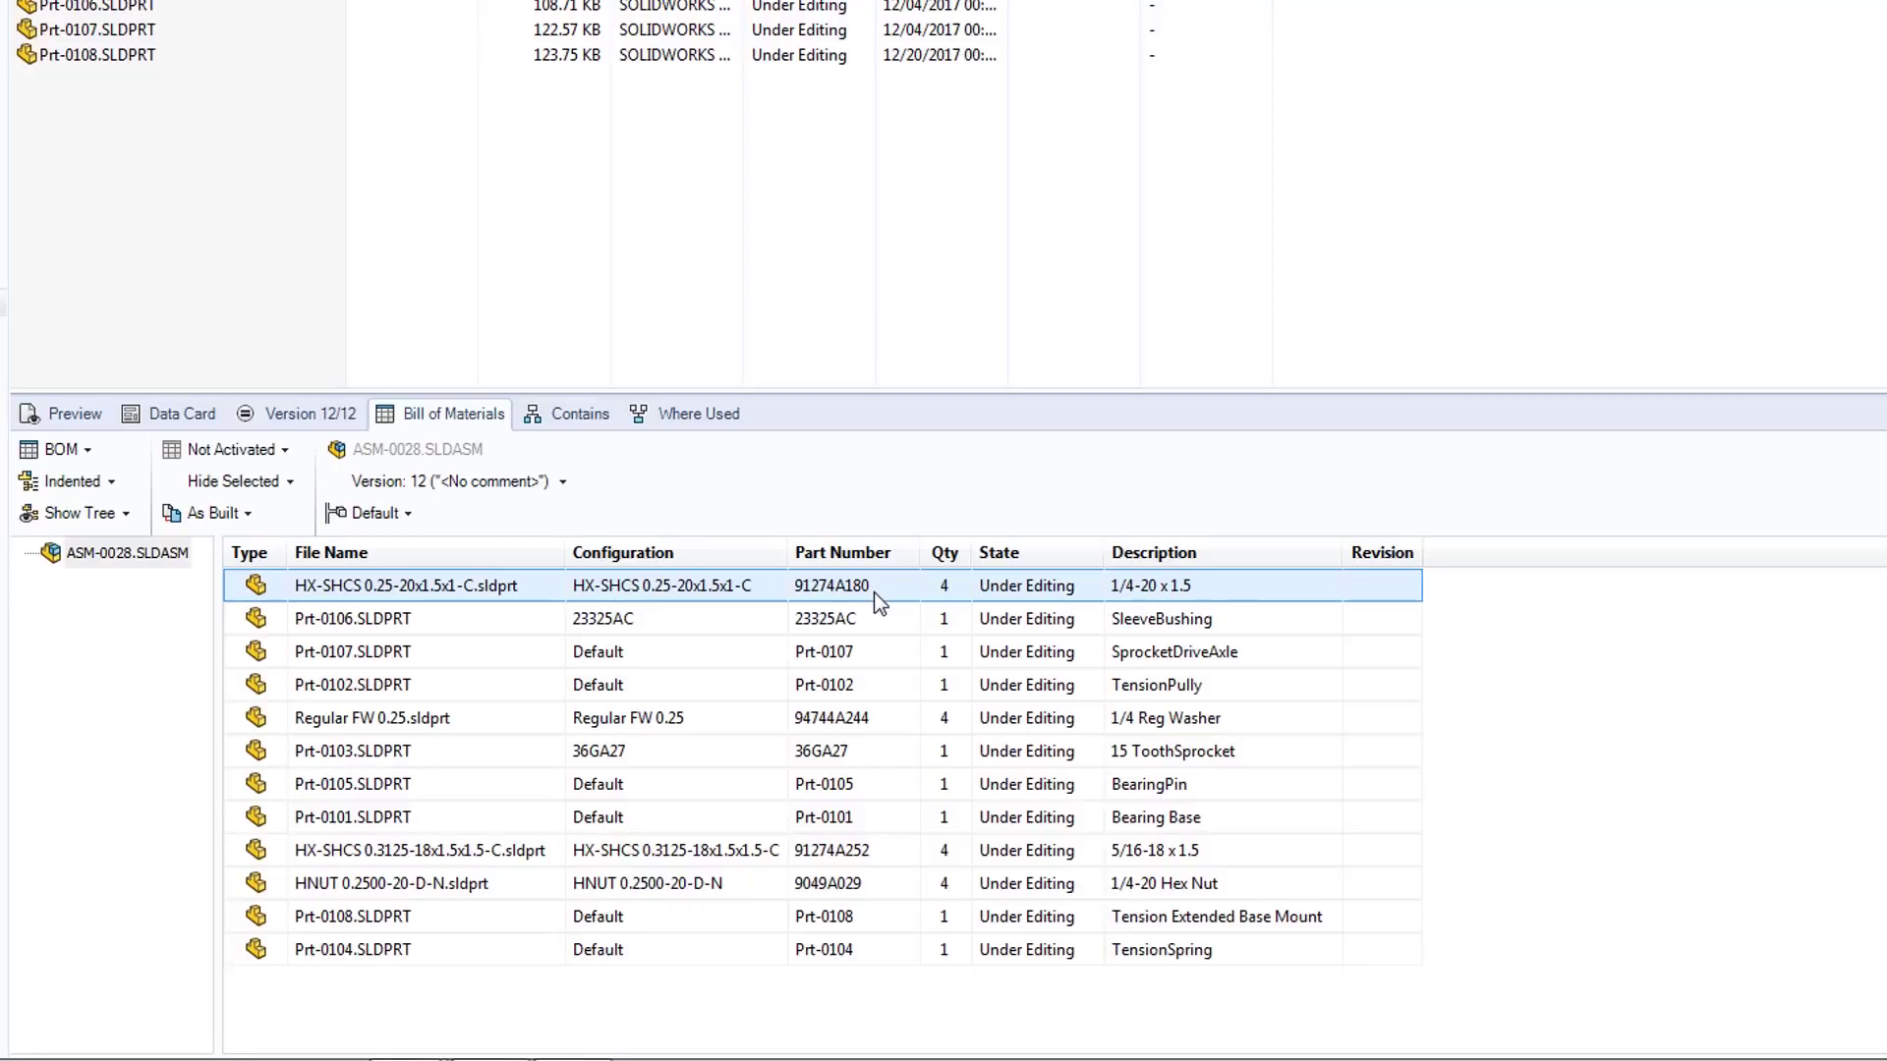
left_click_drag(874, 587, 908, 844)
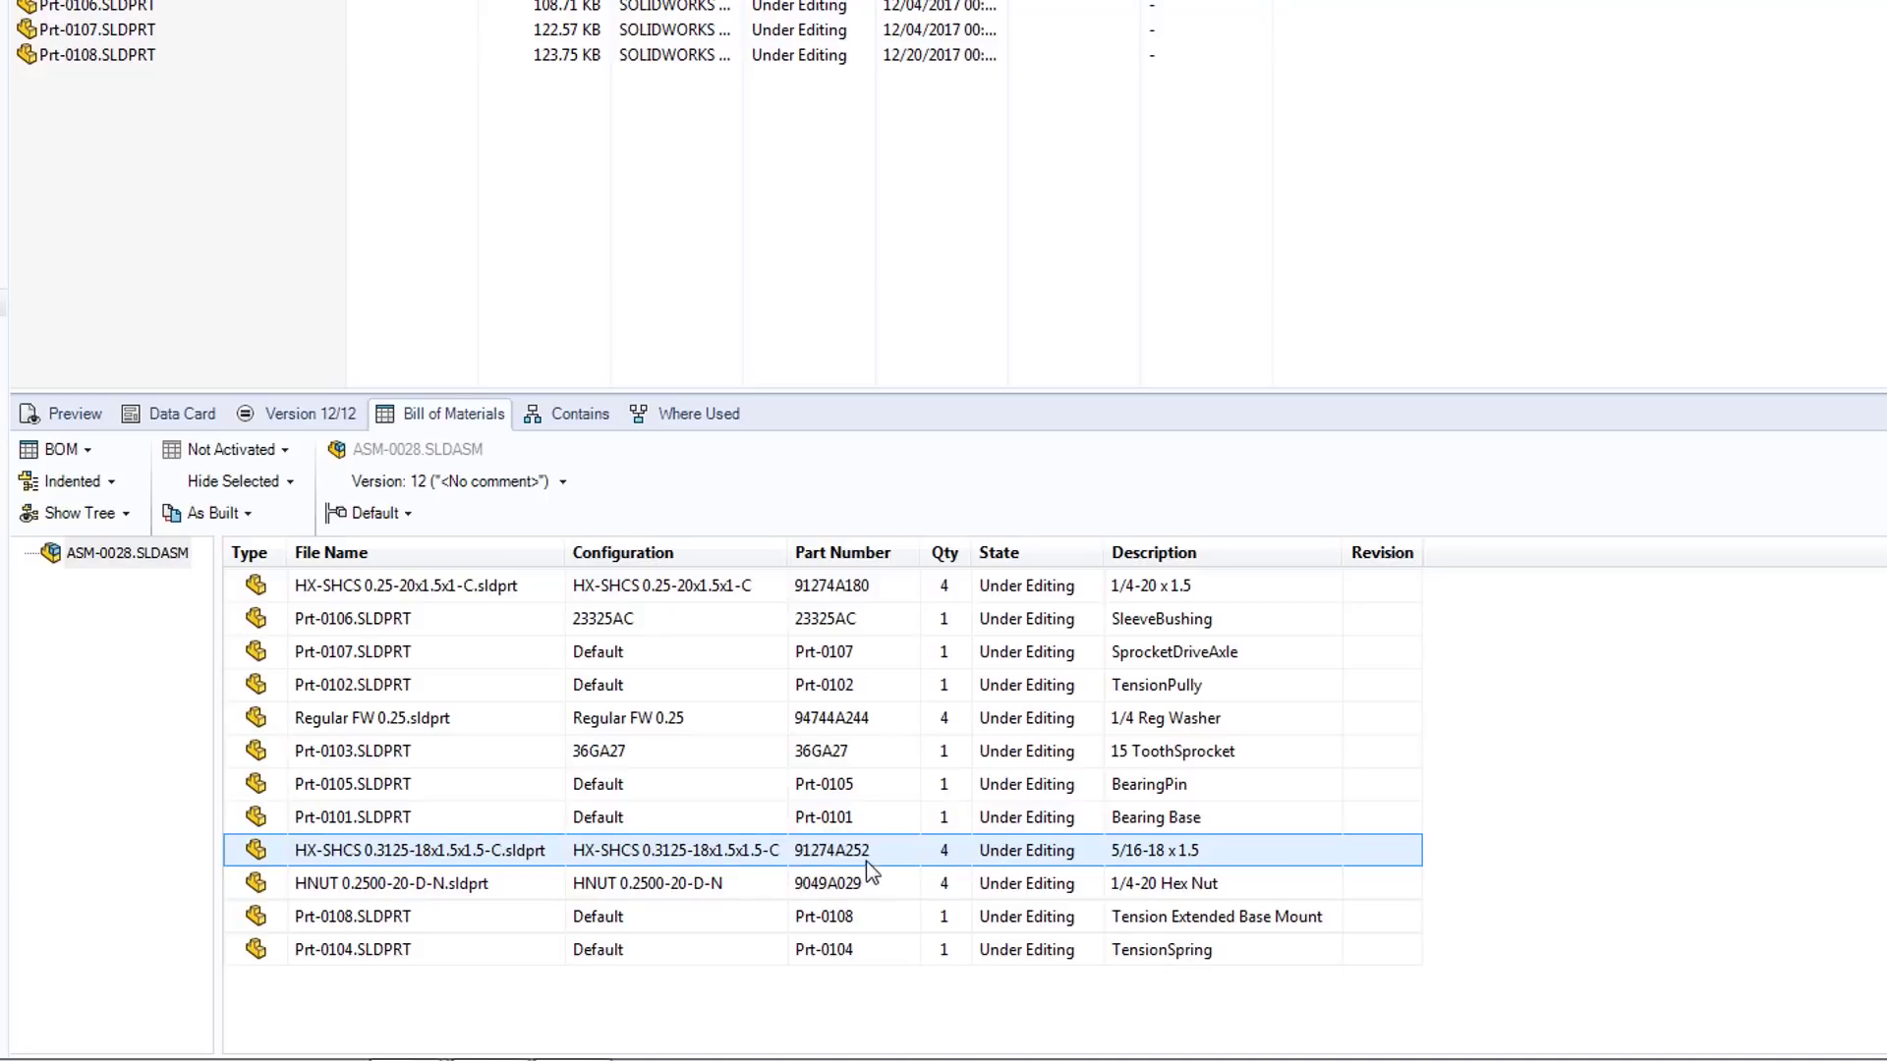
left_click(568, 481)
left_click(548, 535)
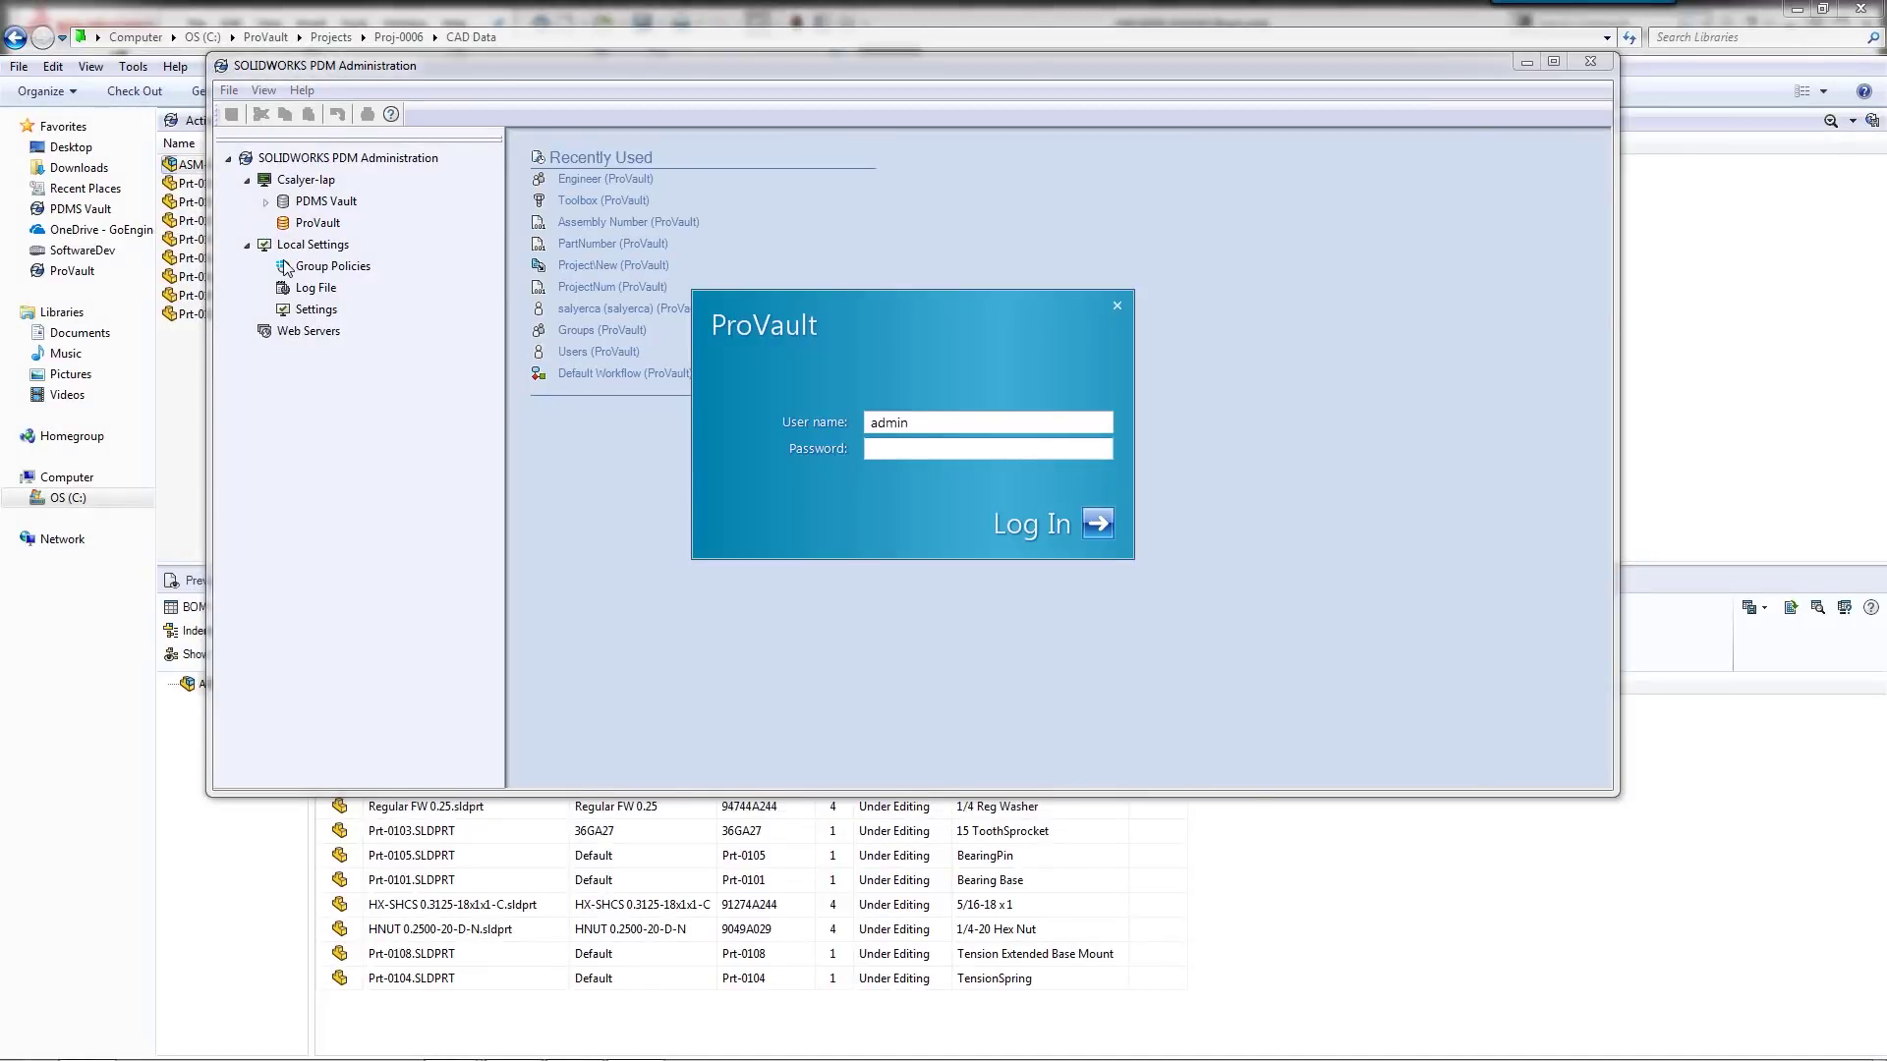
Log into ProVault and verify Toolbox is vault-managed at C:\ProVault\Library\SOLIDWORKS Toolbox 2018\.
key("Return")
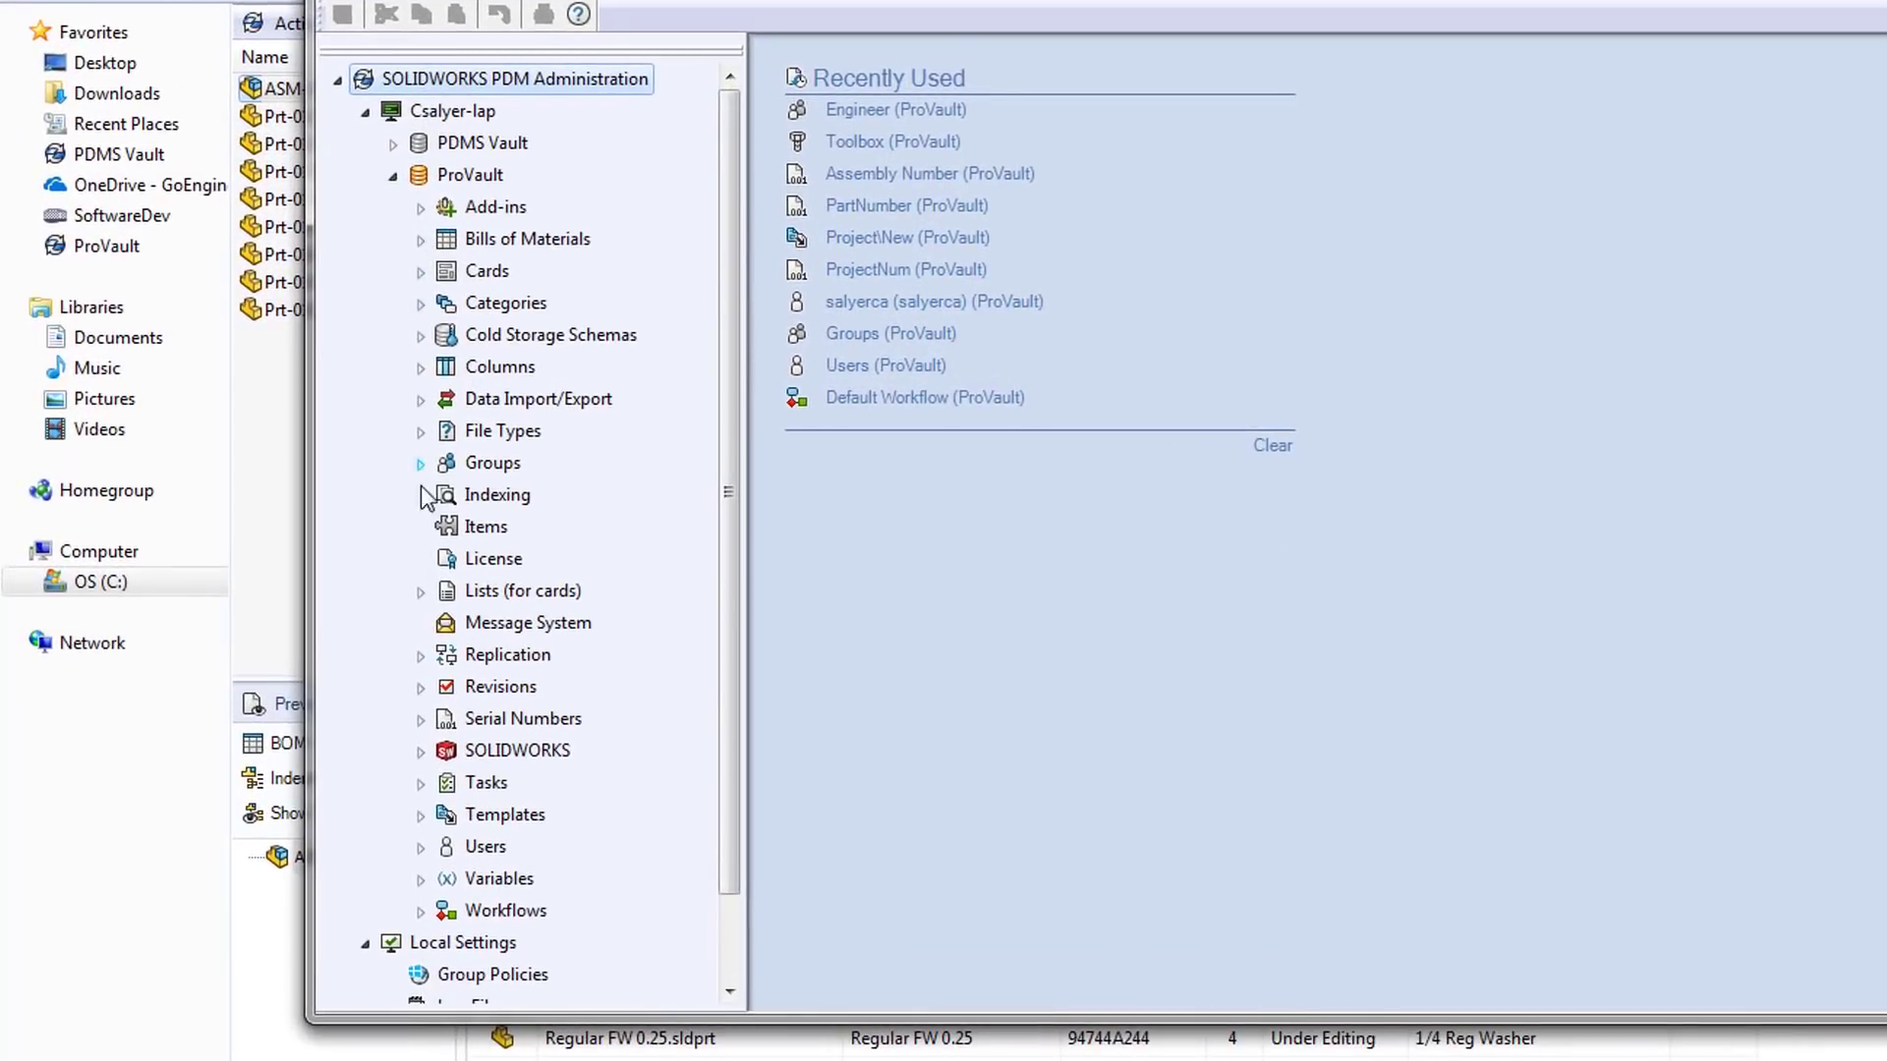
left_click(421, 752)
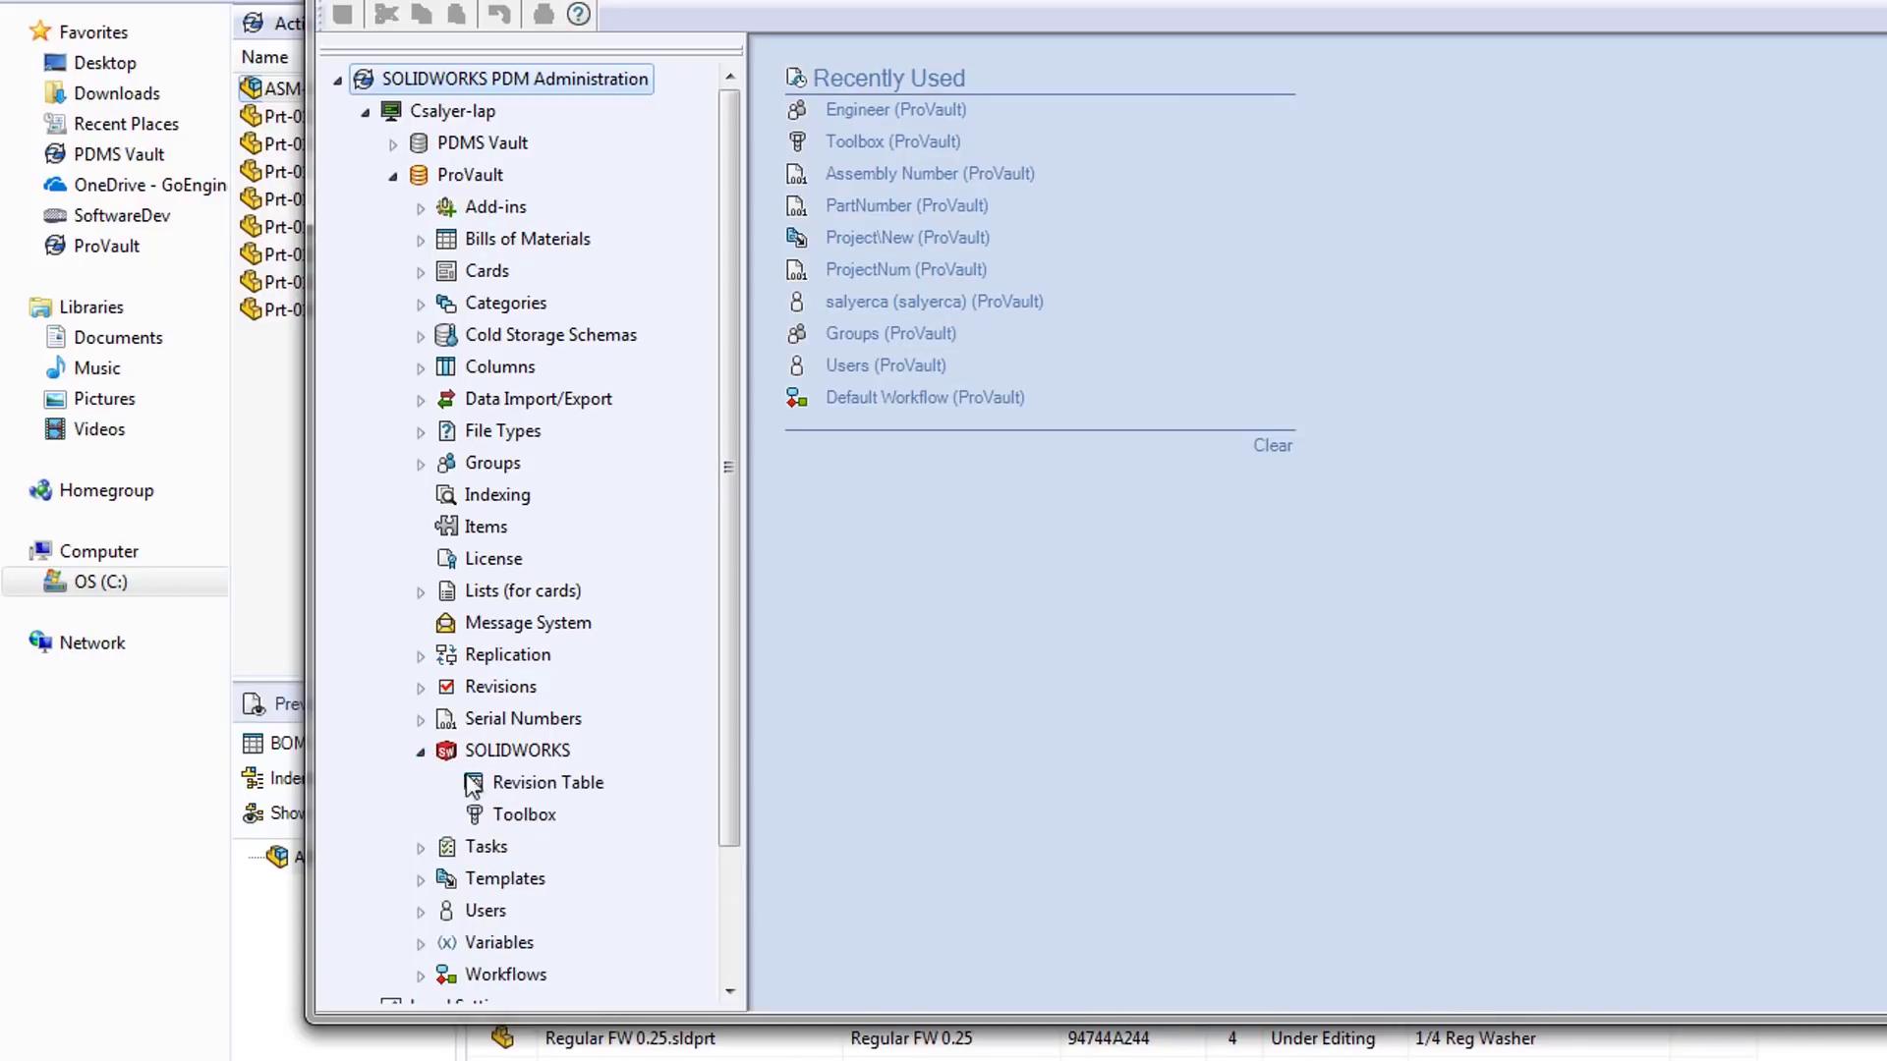
right_click(517, 815)
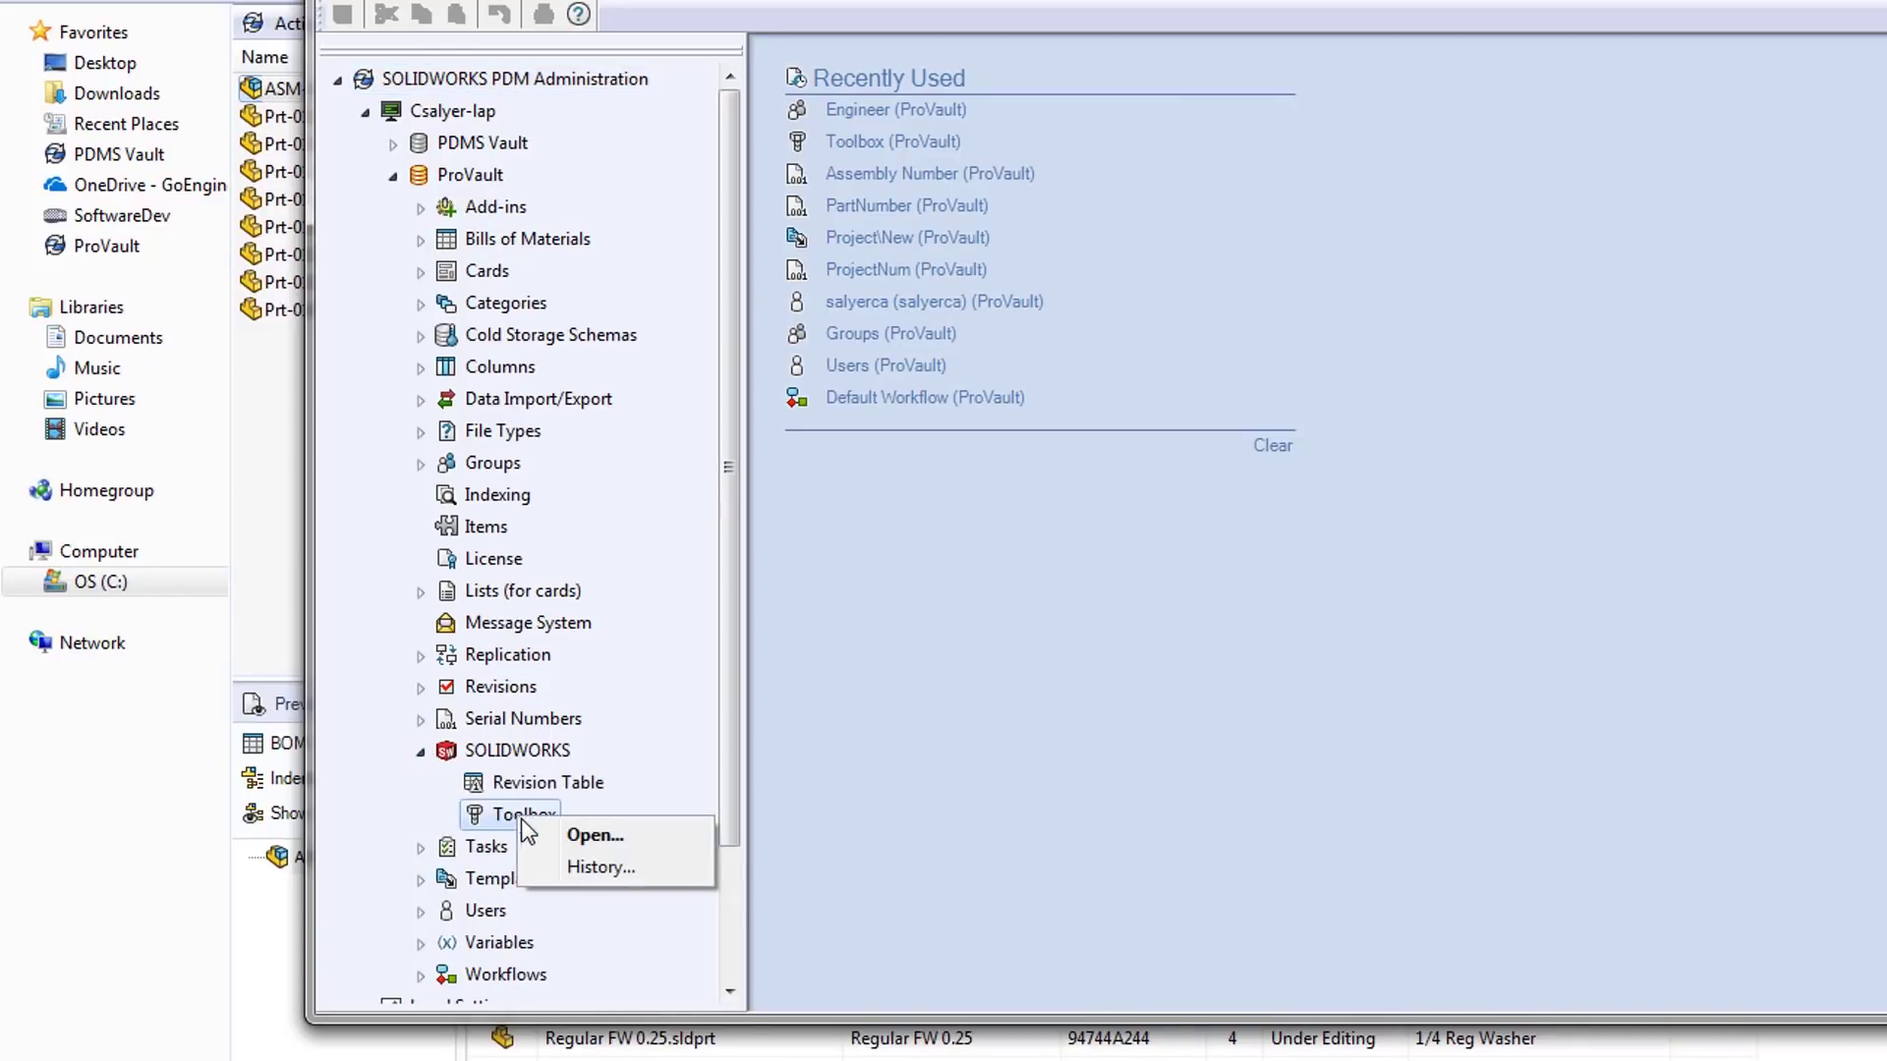
left_click(574, 838)
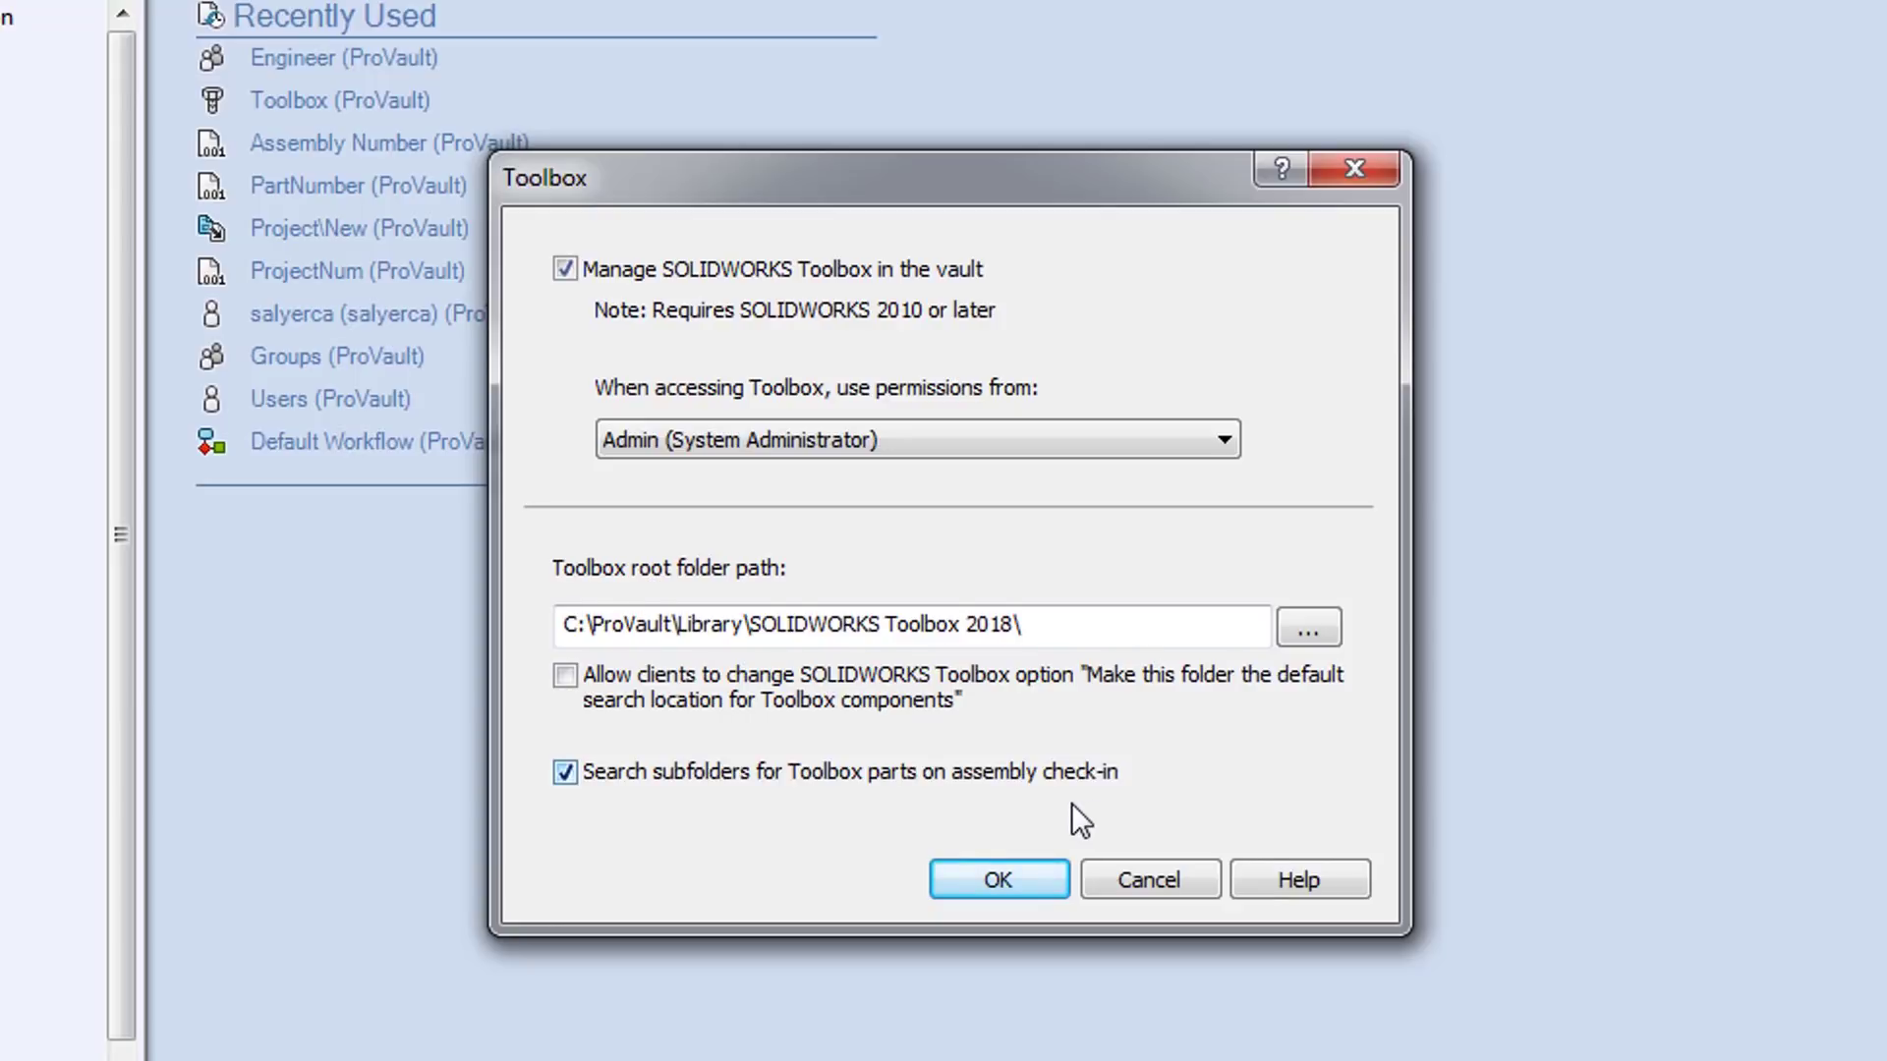
left_click(1036, 890)
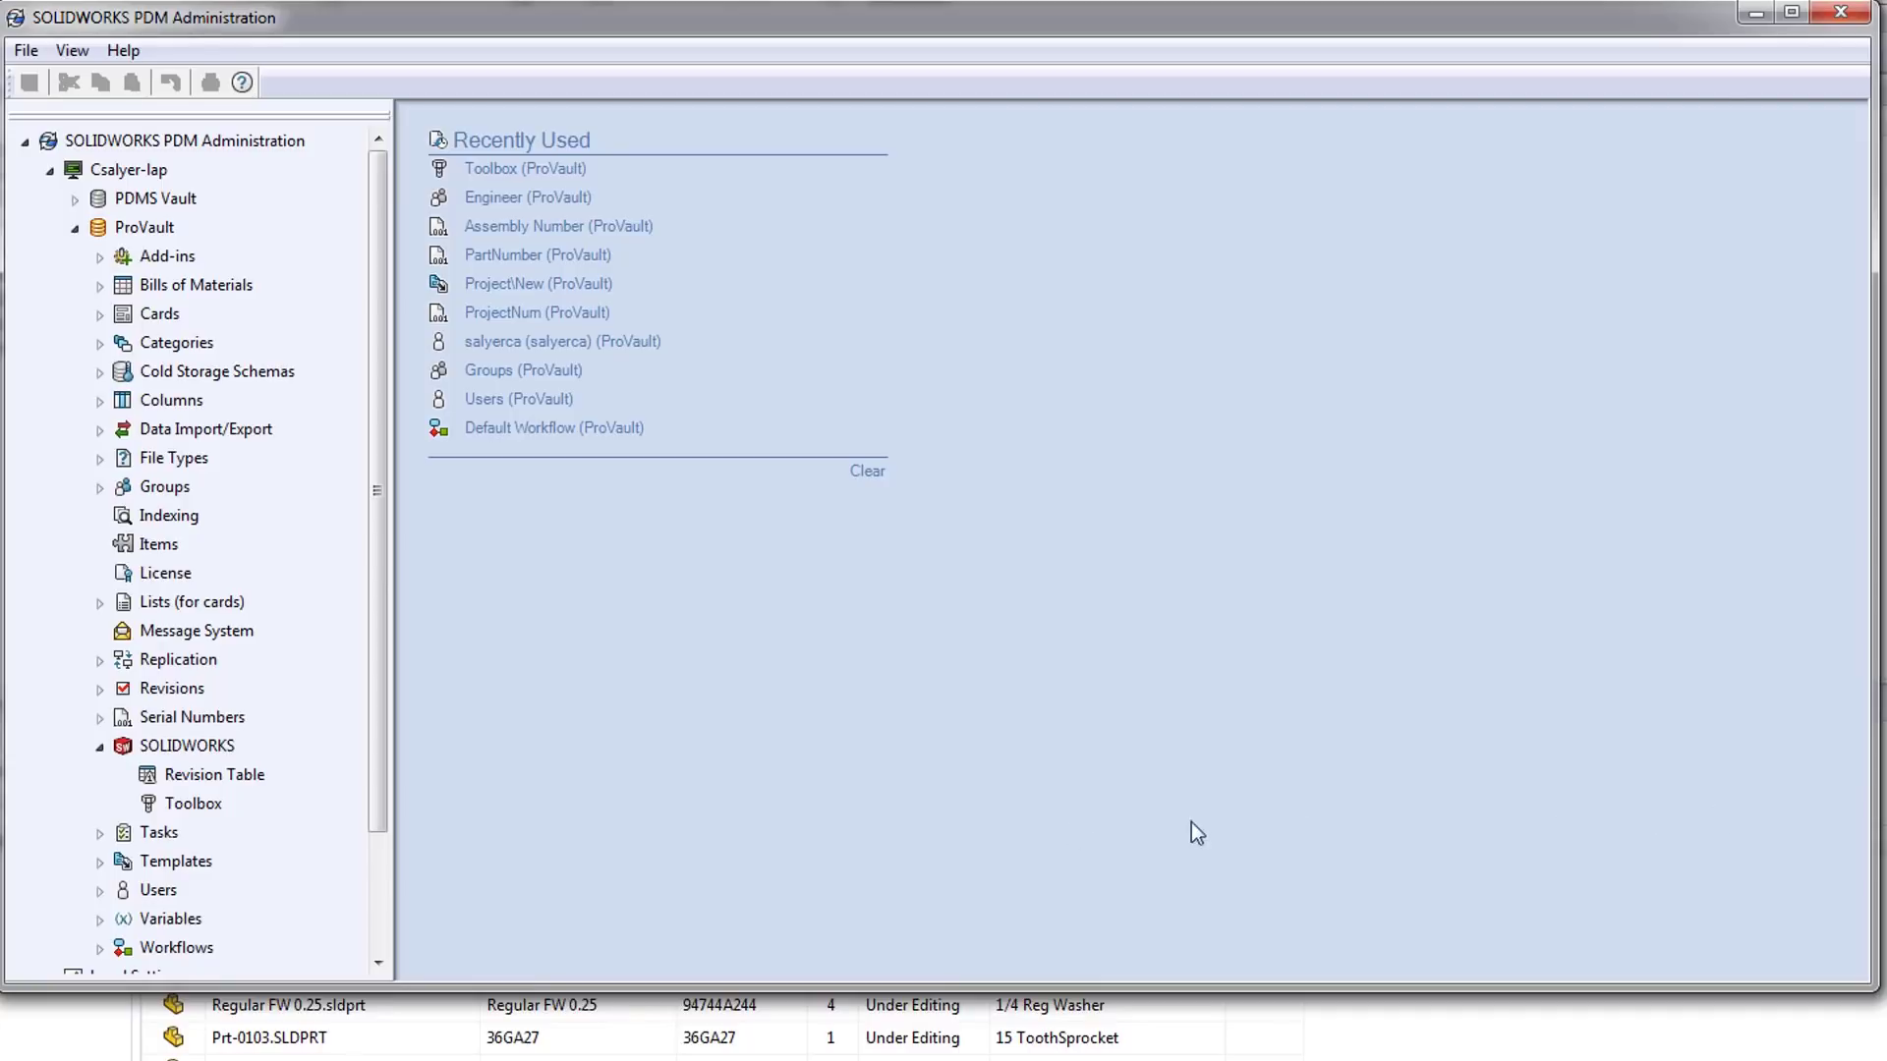
Set the Engineer group to refresh the Toolbox 2018 lang\english folder cache during login.
left_click(100, 486)
right_click(178, 518)
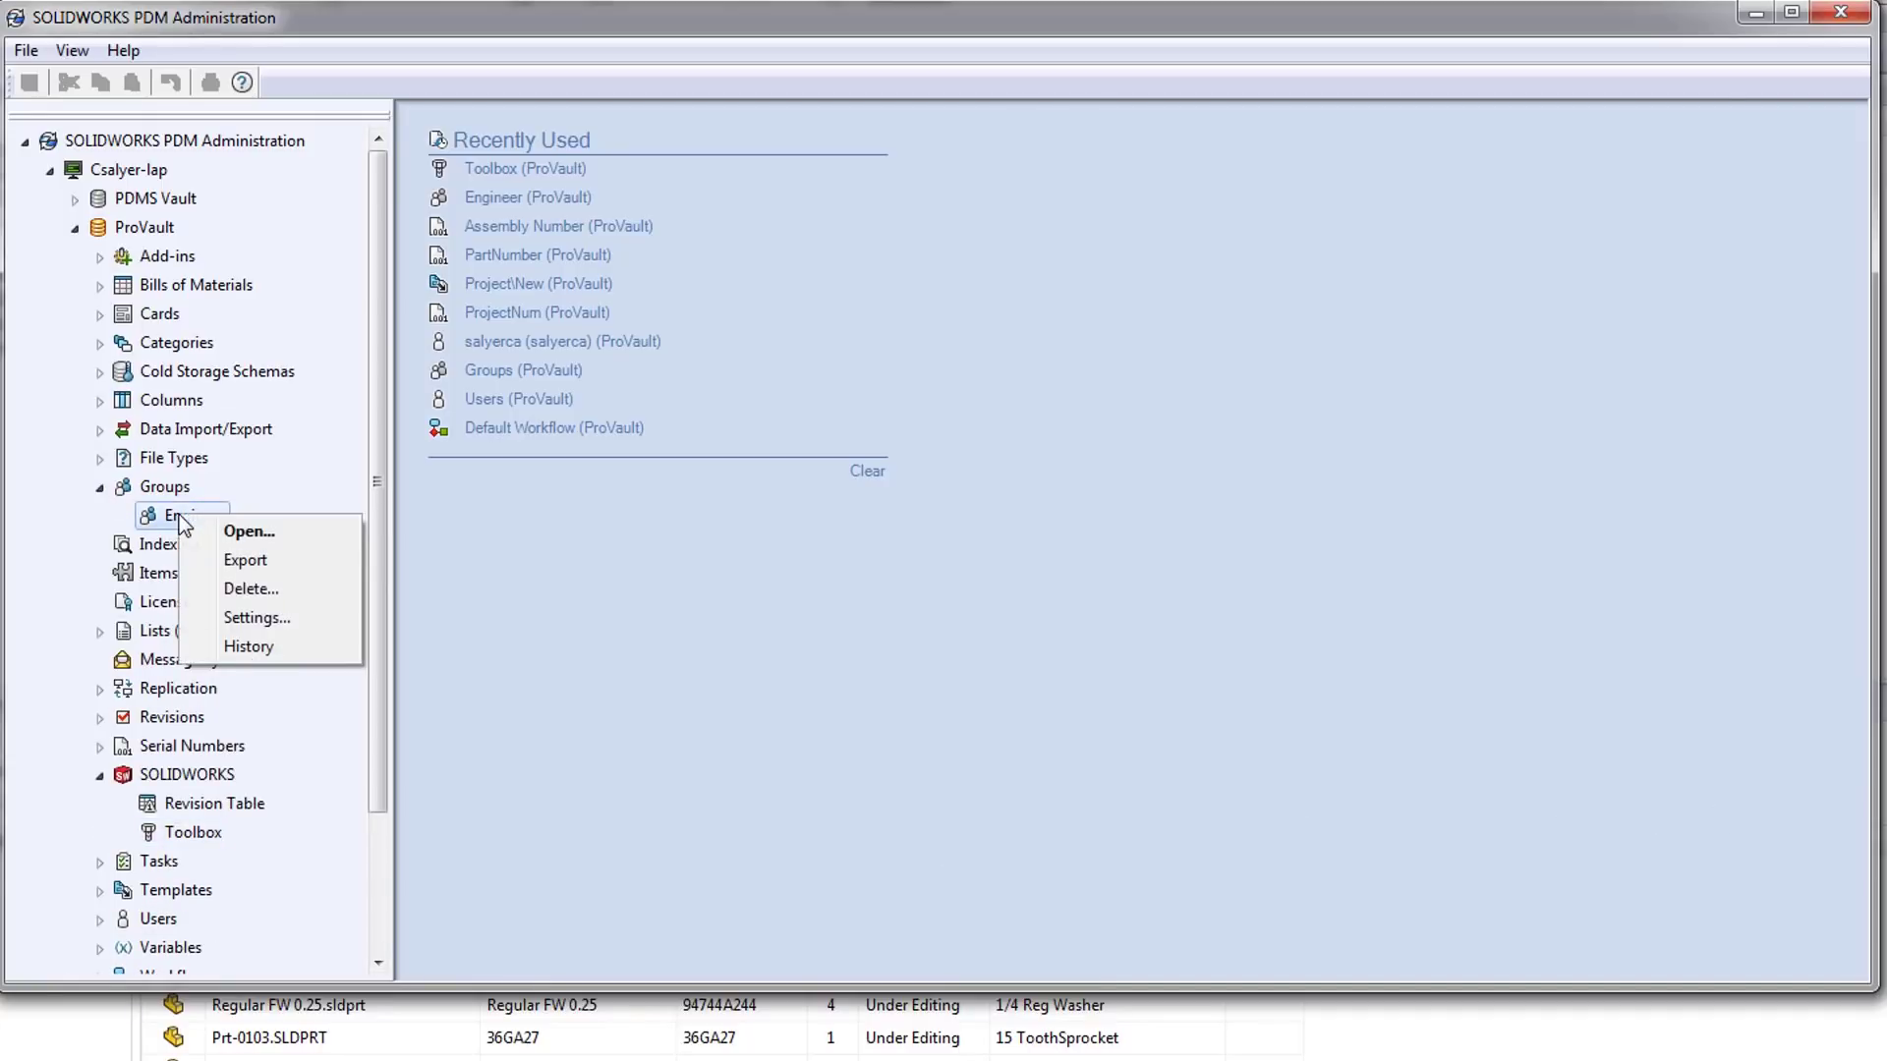
left_click(210, 529)
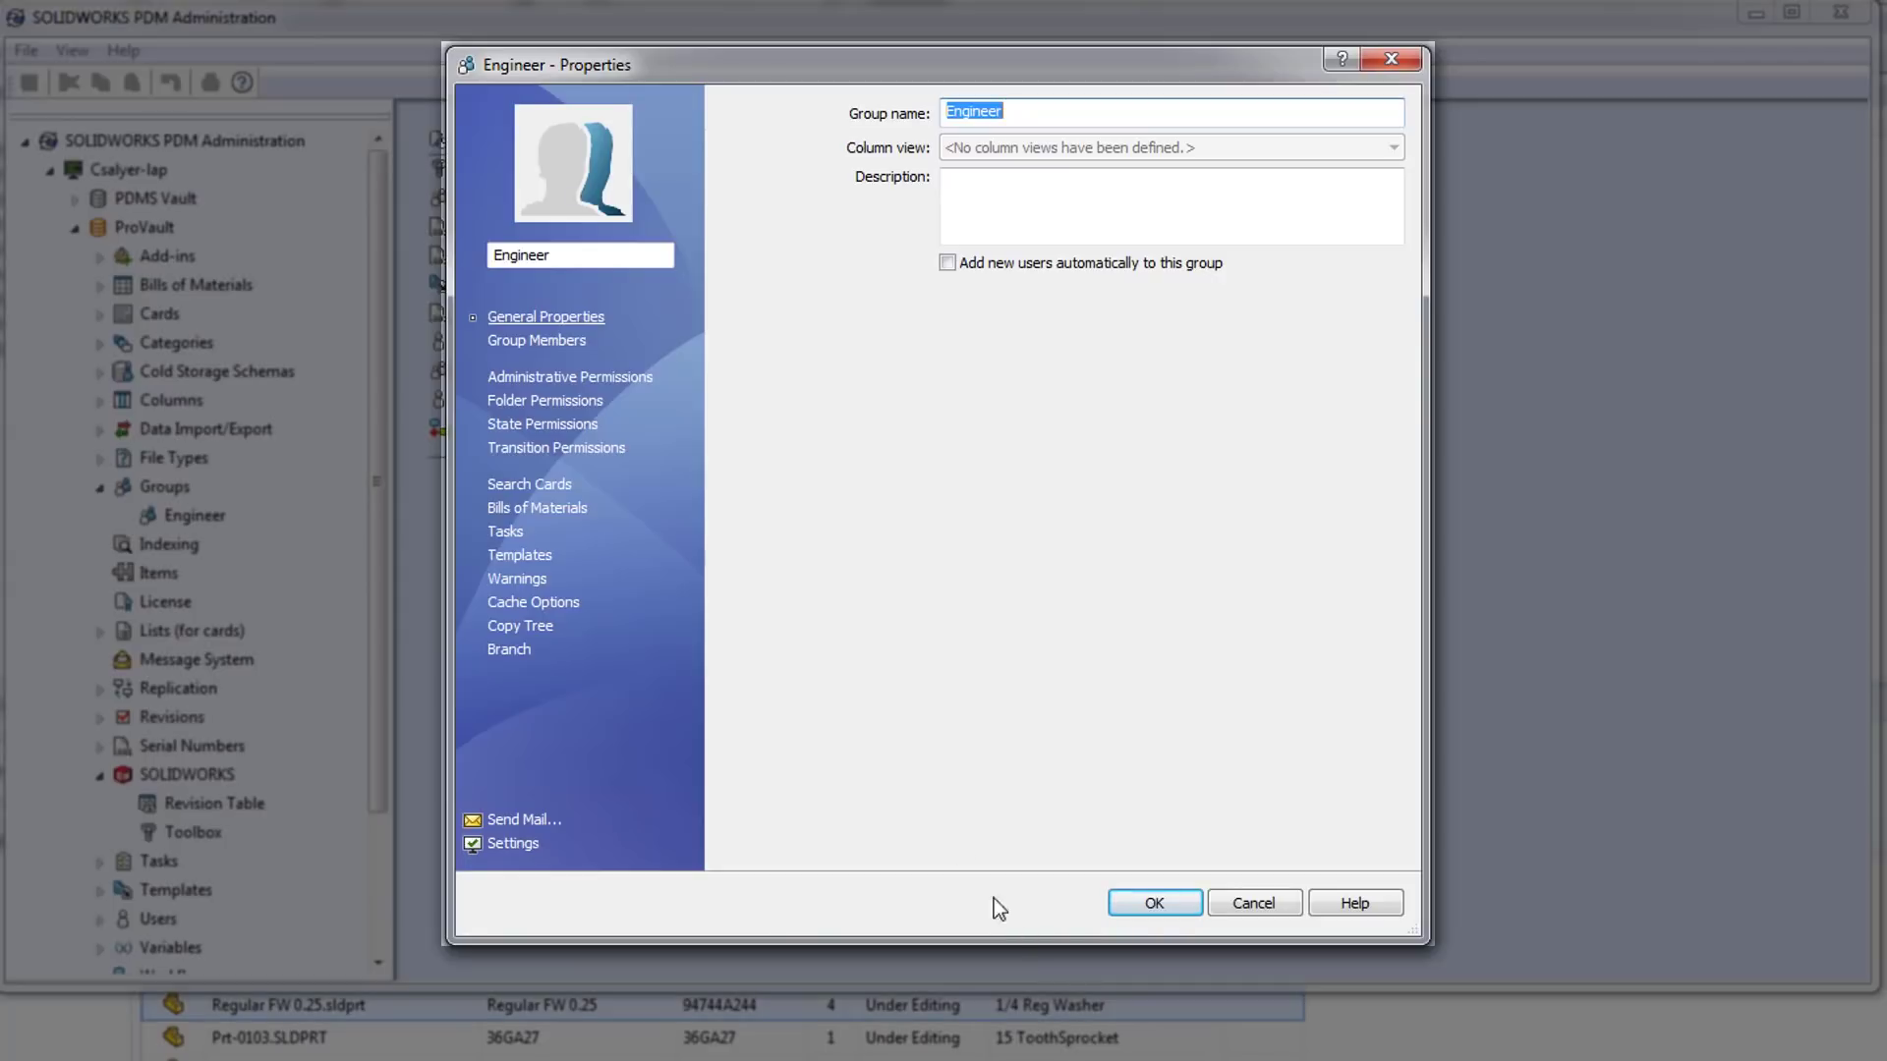
left_click(558, 603)
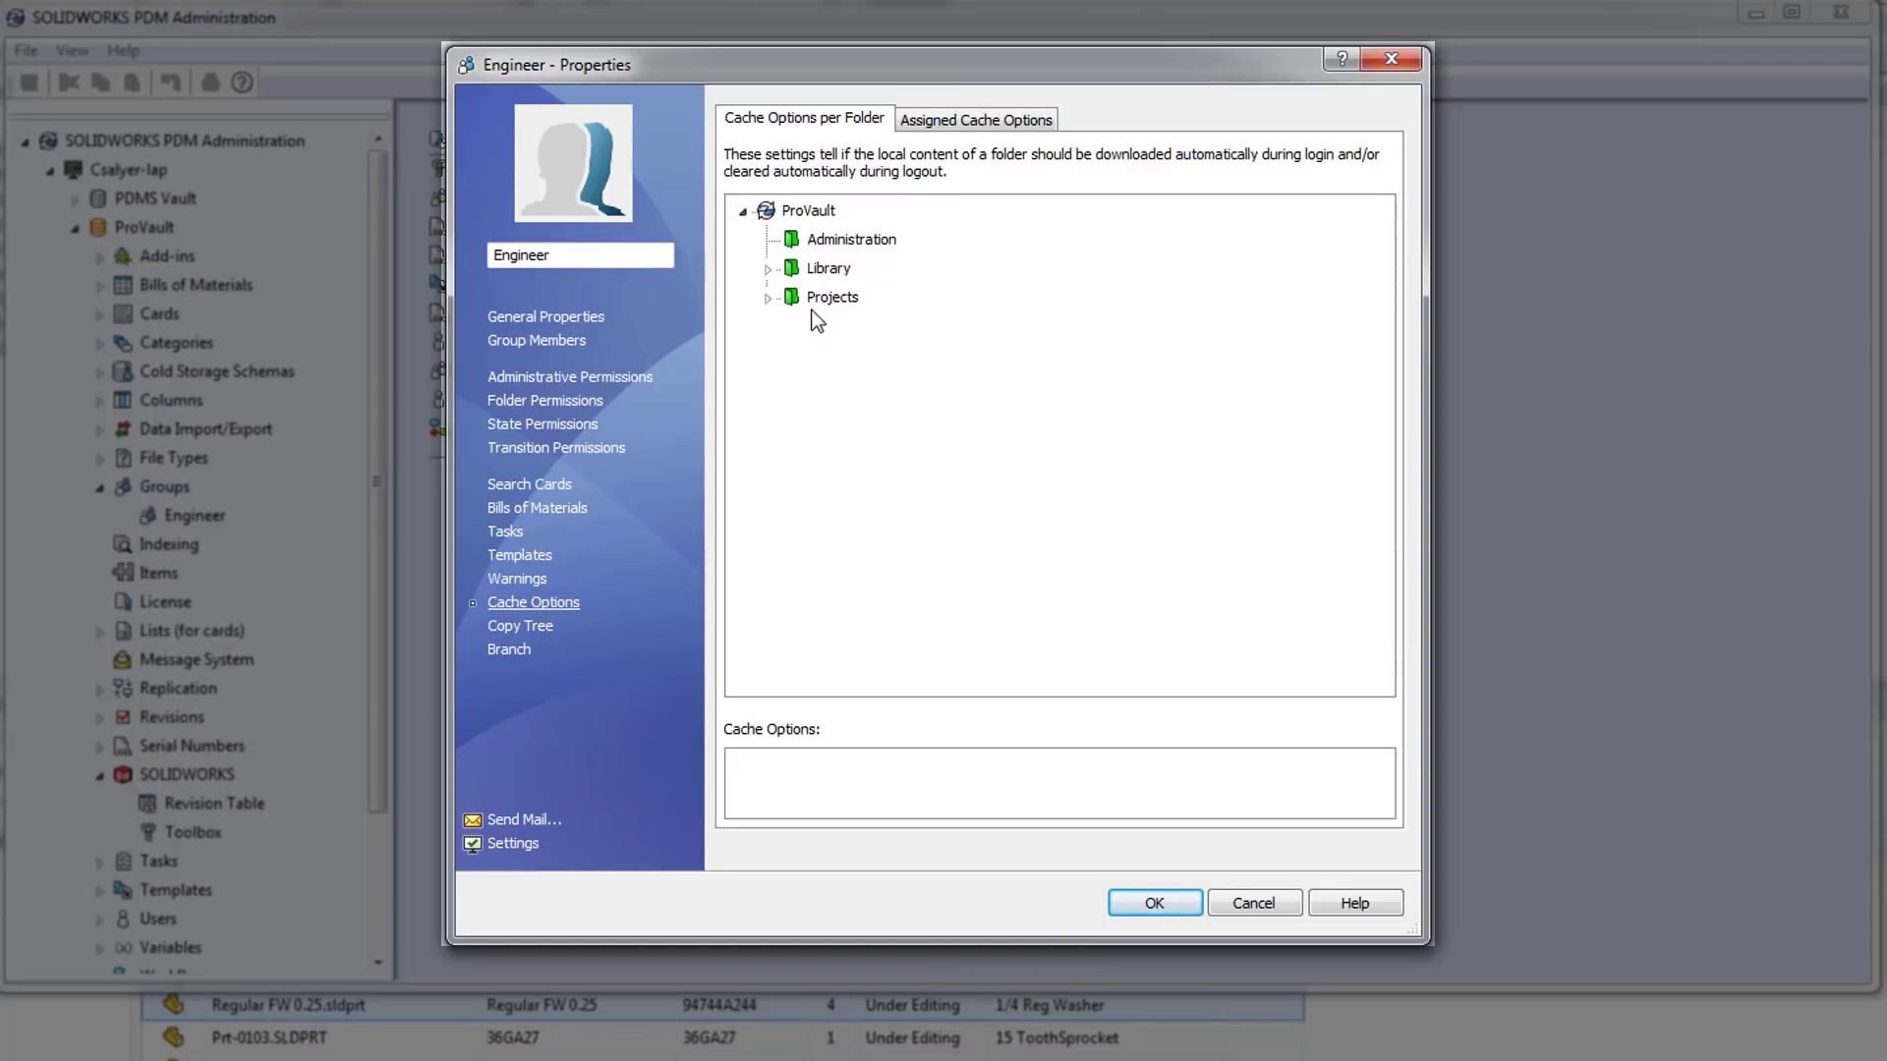
left_click(768, 269)
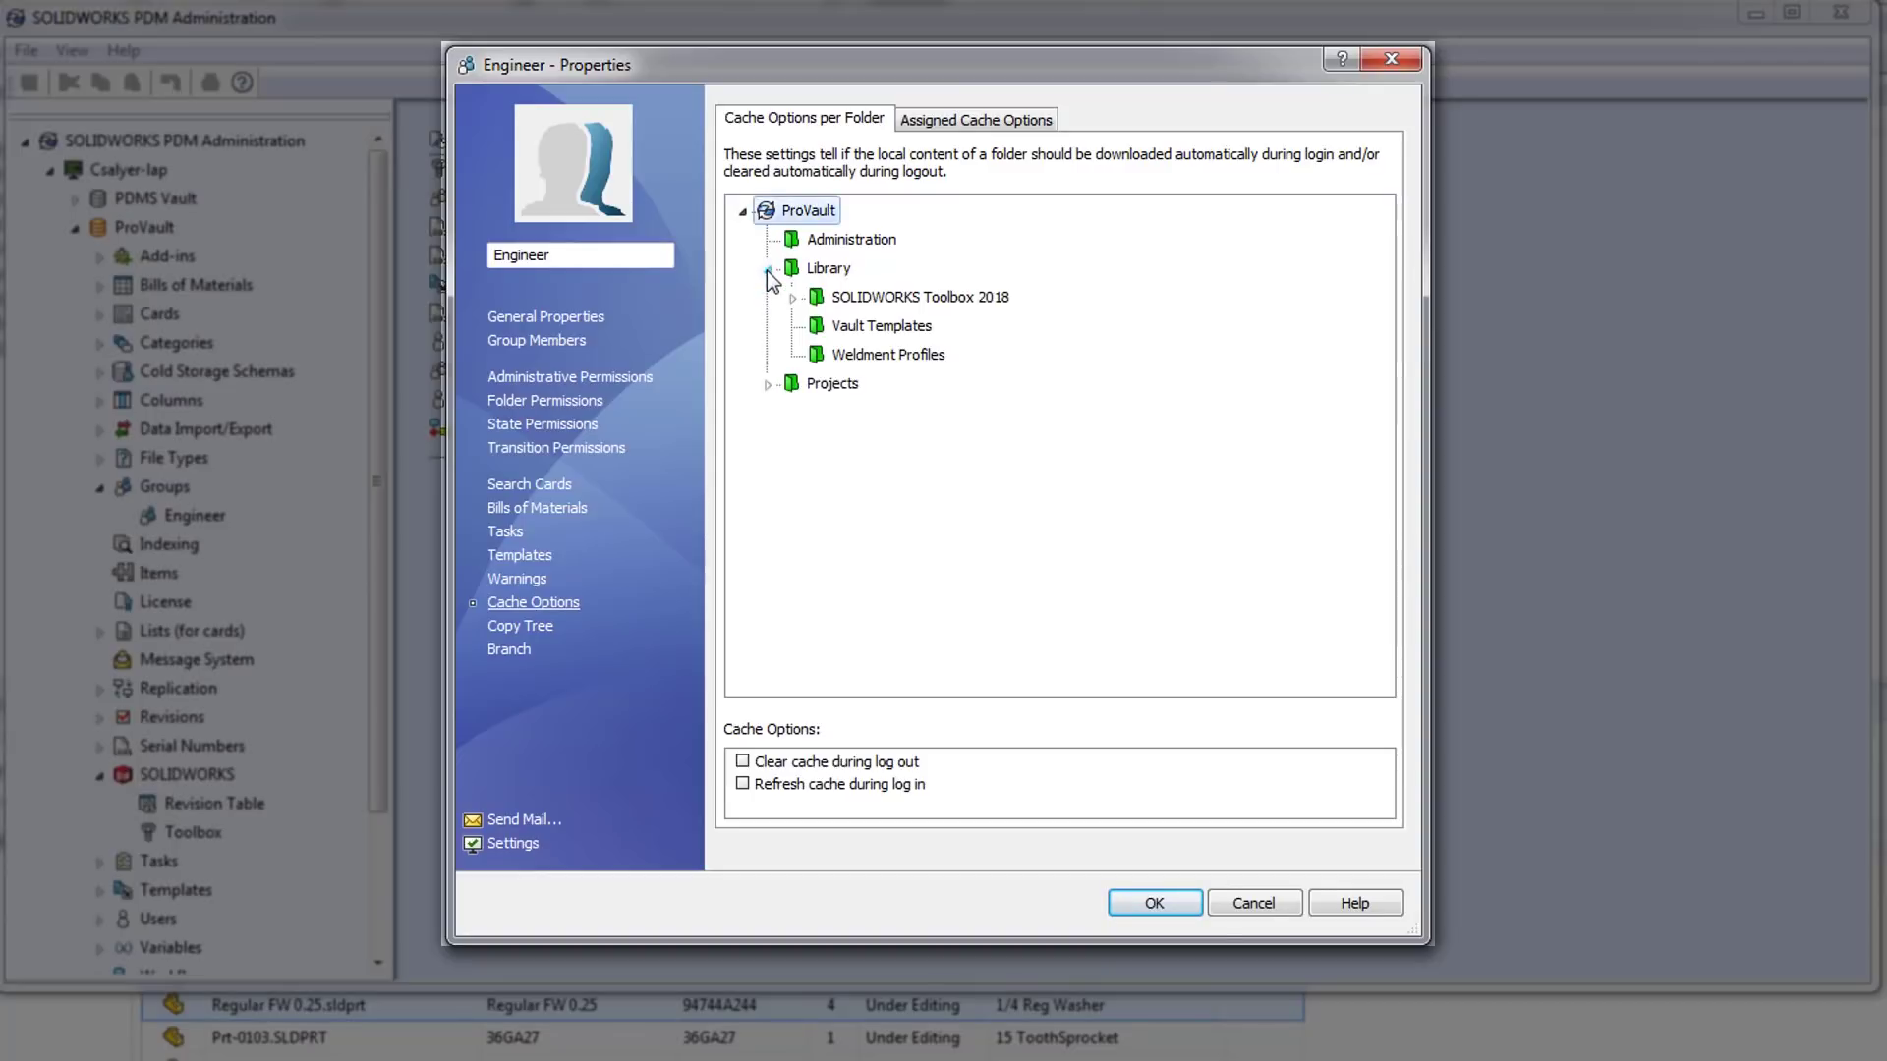
left_click(792, 297)
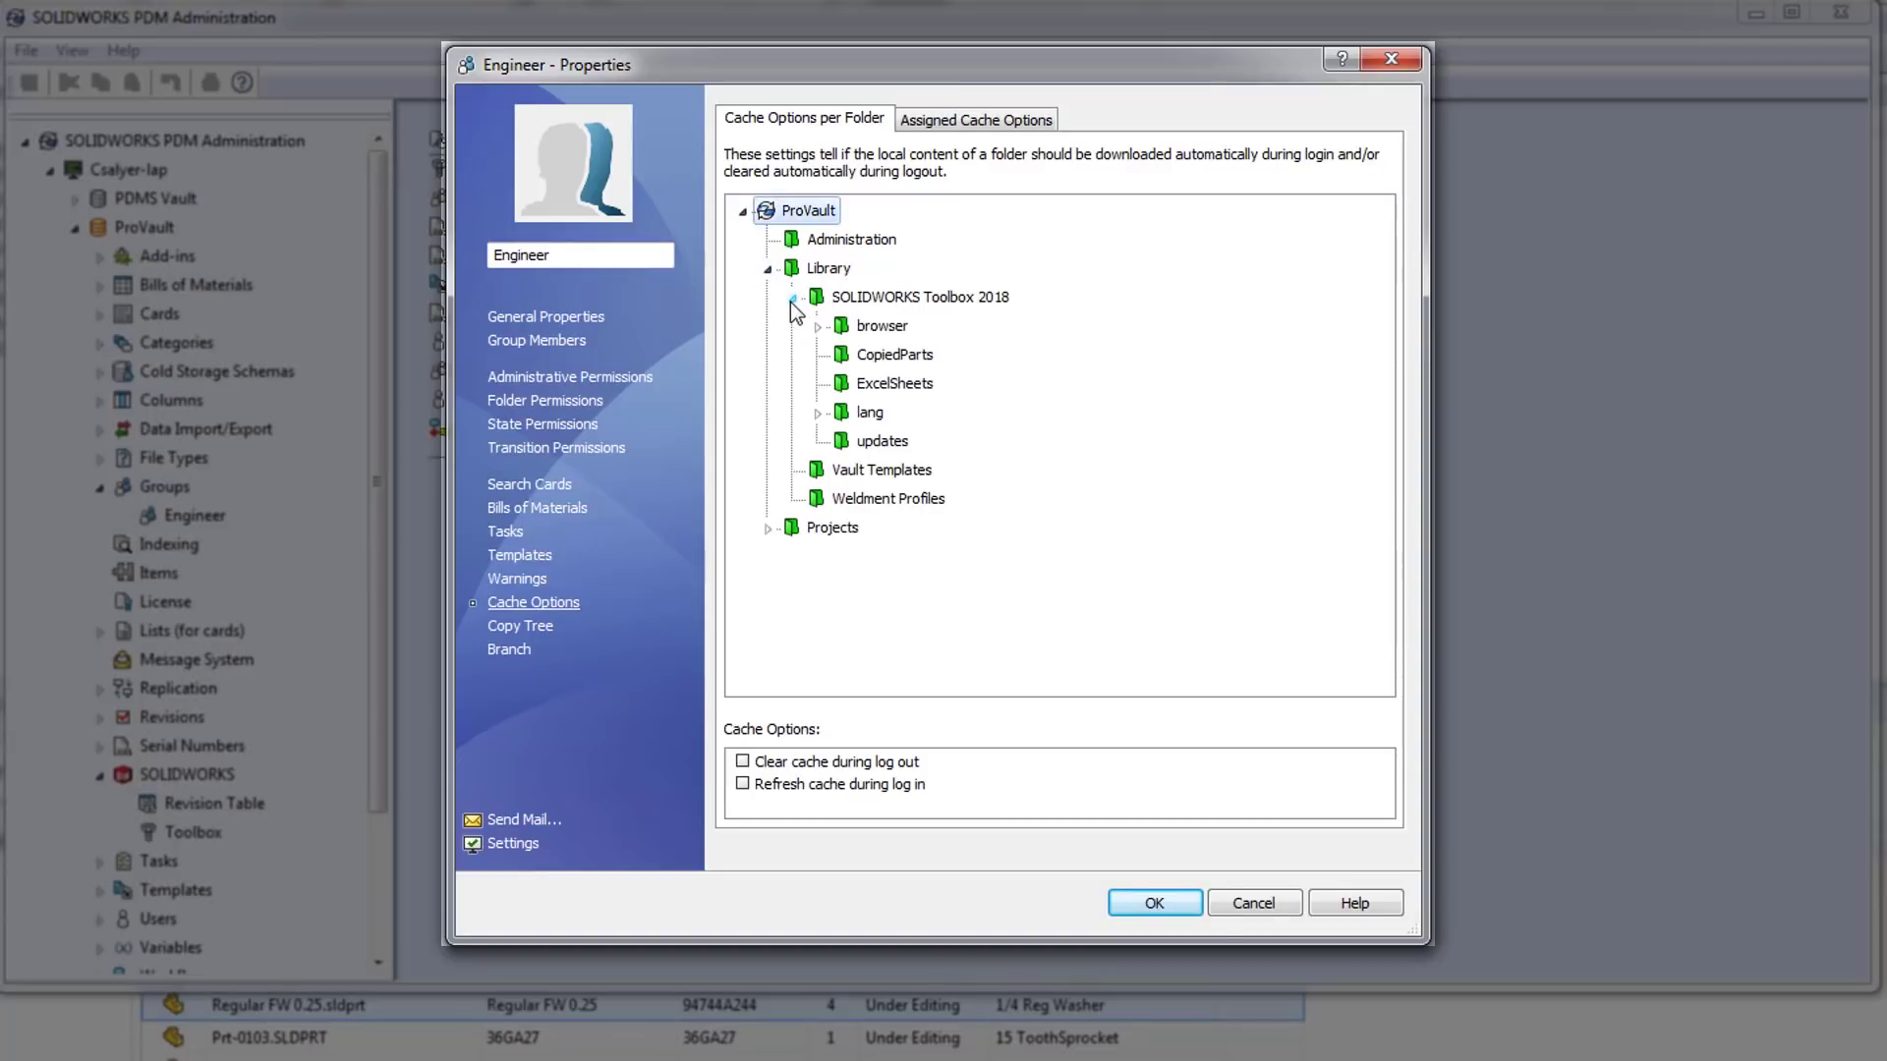
left_click(817, 412)
left_click(906, 442)
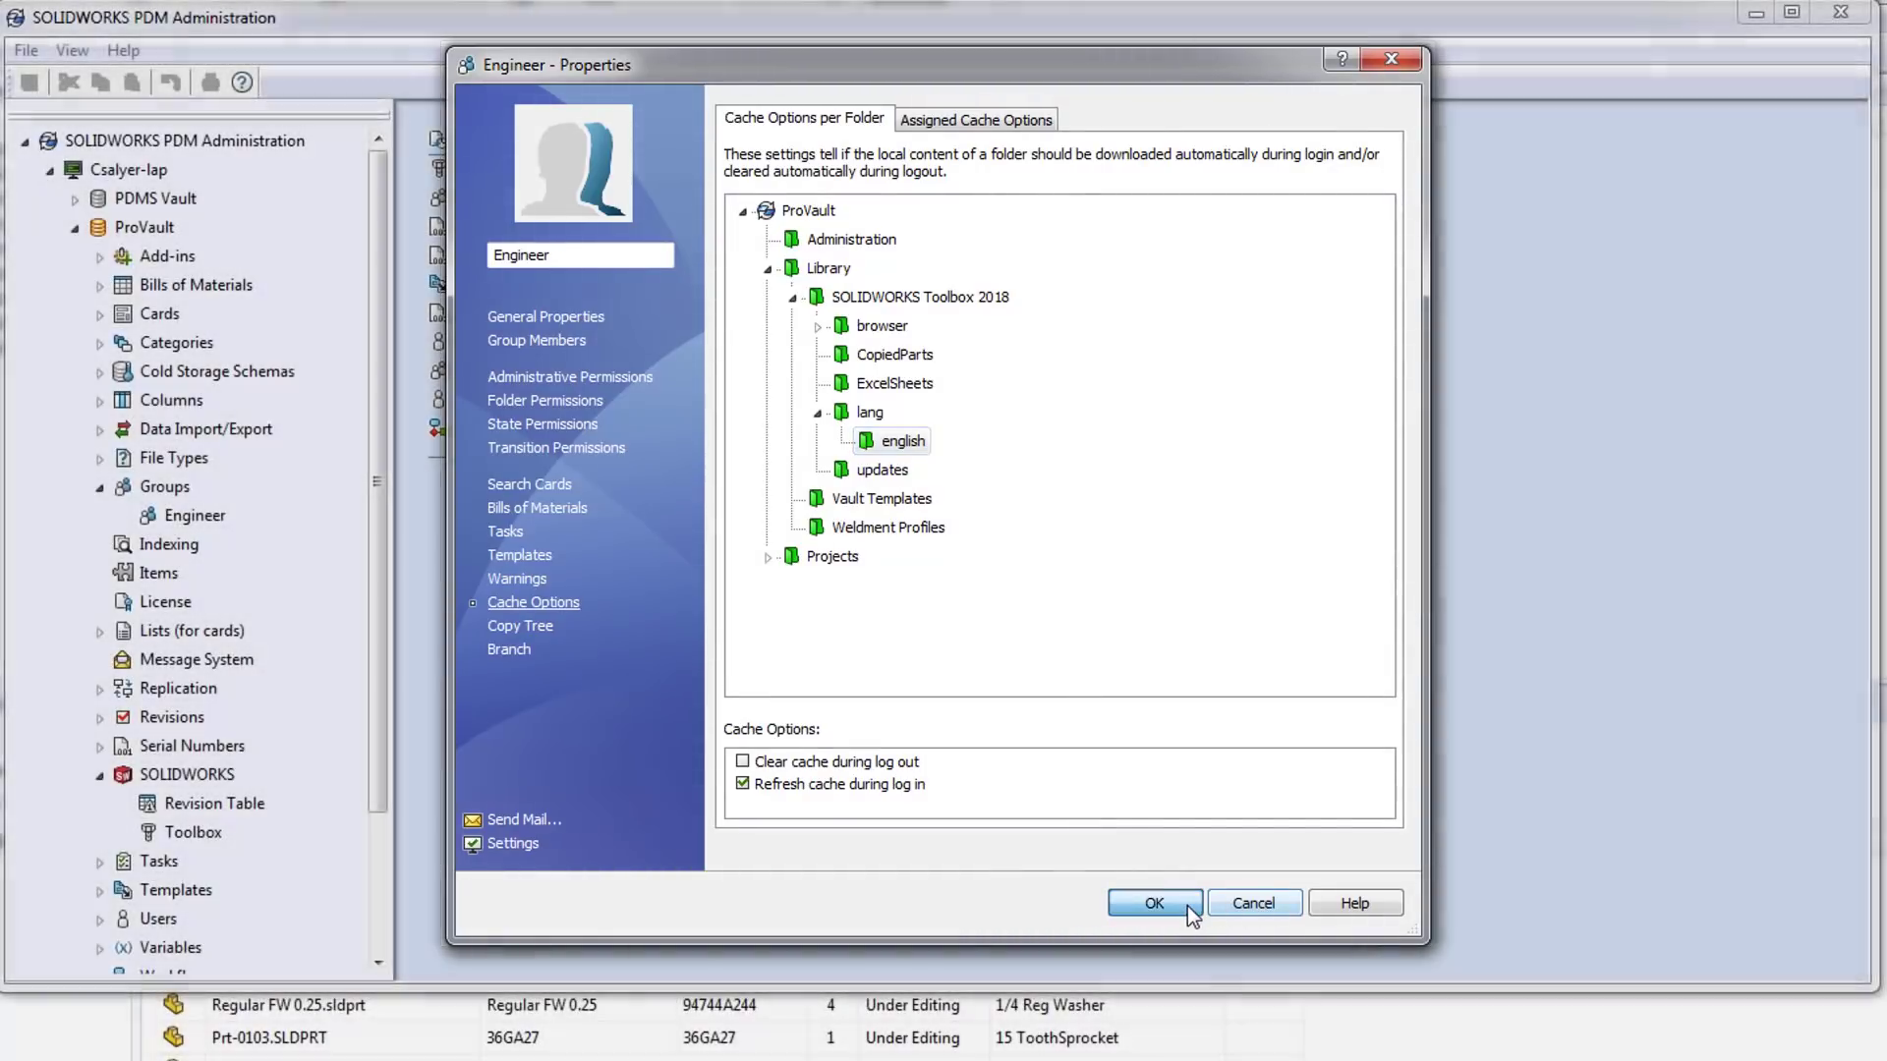
left_click(1187, 906)
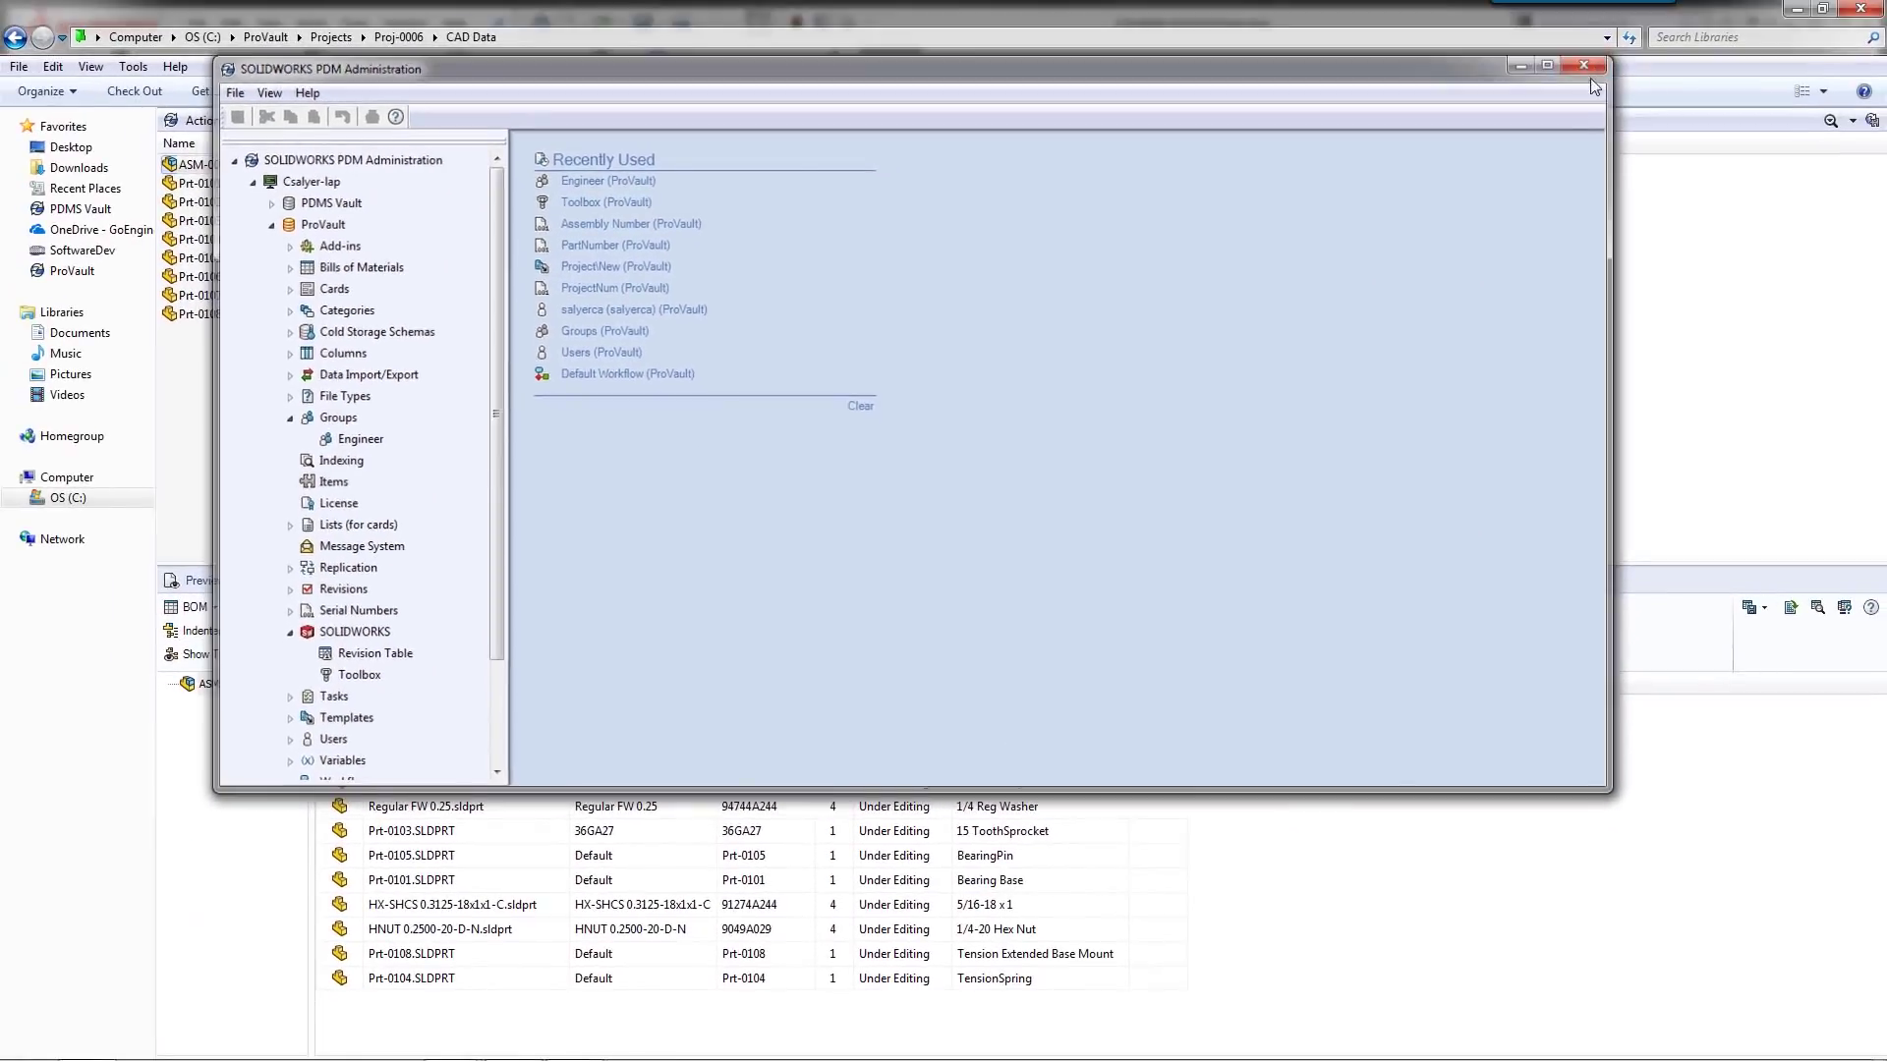
Close SOLIDWORKS PDM Administration to return to the ASM-0028 bill of materials view.
left_click(1583, 66)
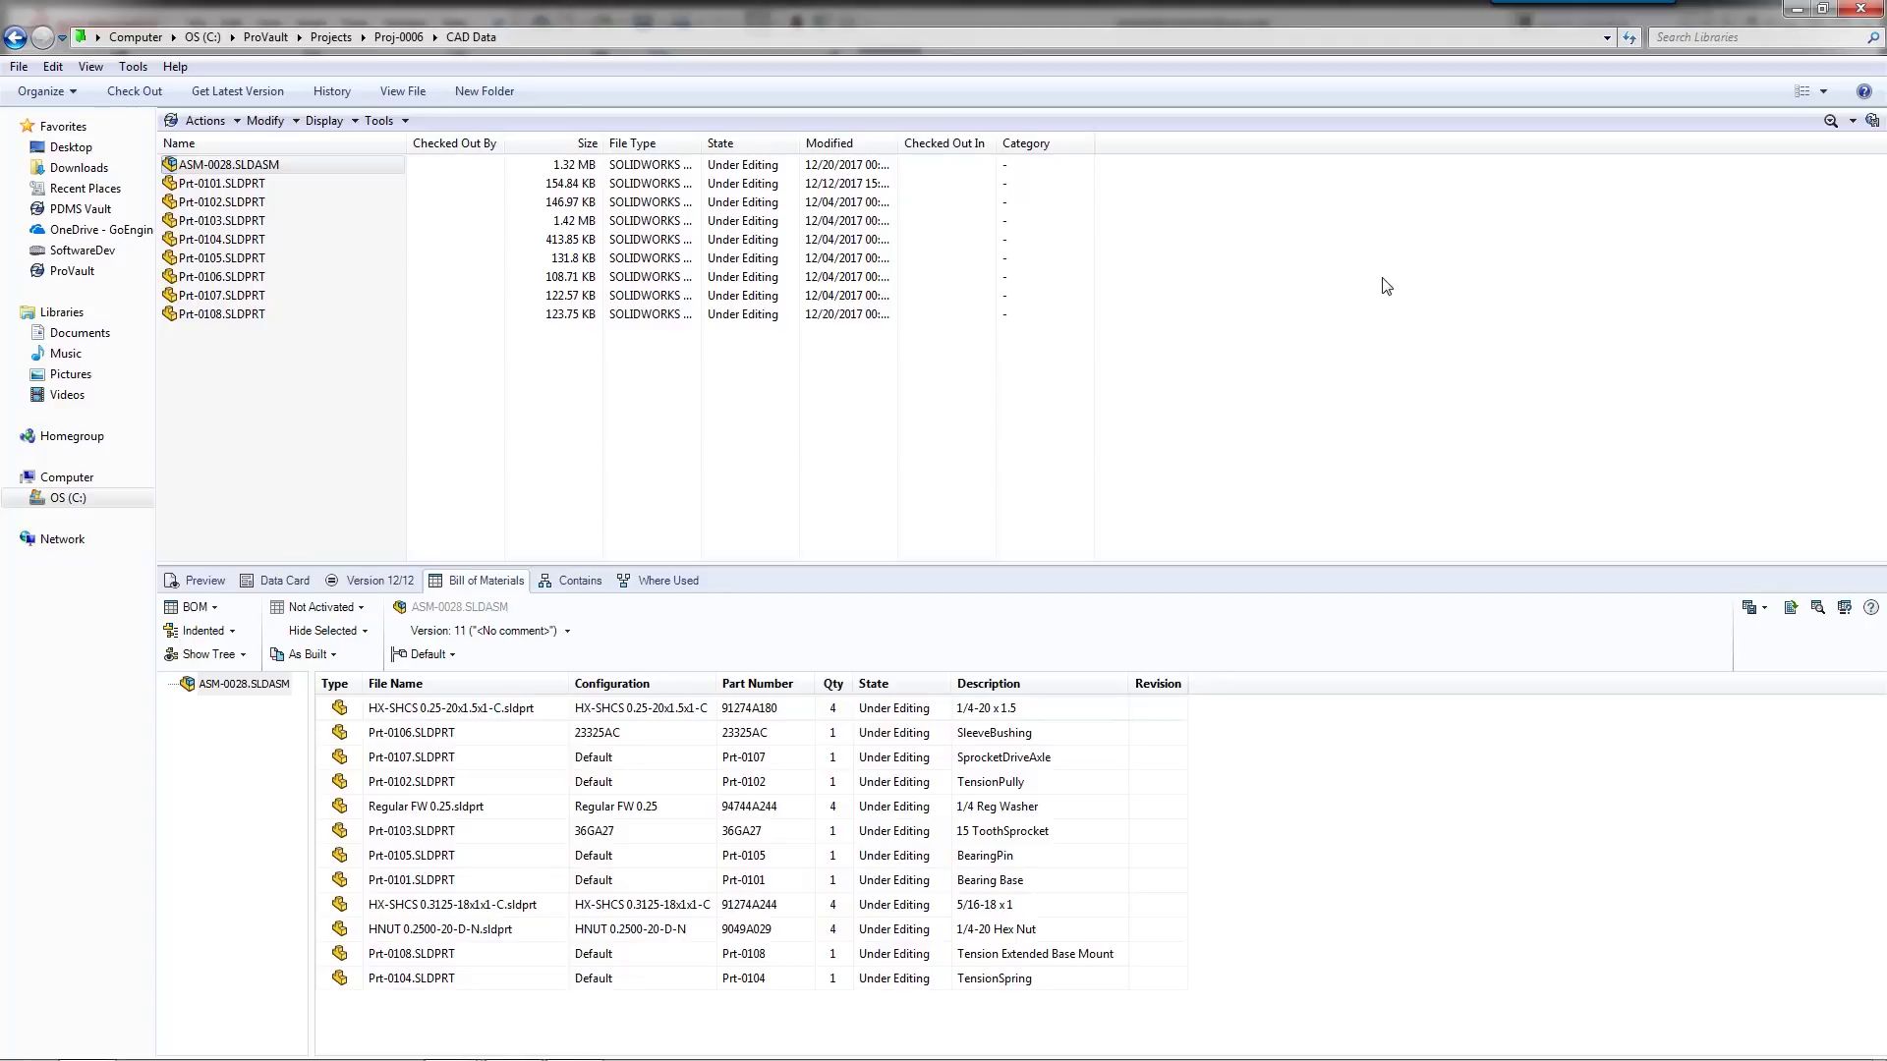
Launch SOLIDWORKS Toolbox Settings 2018 from the Start menu.
key("super")
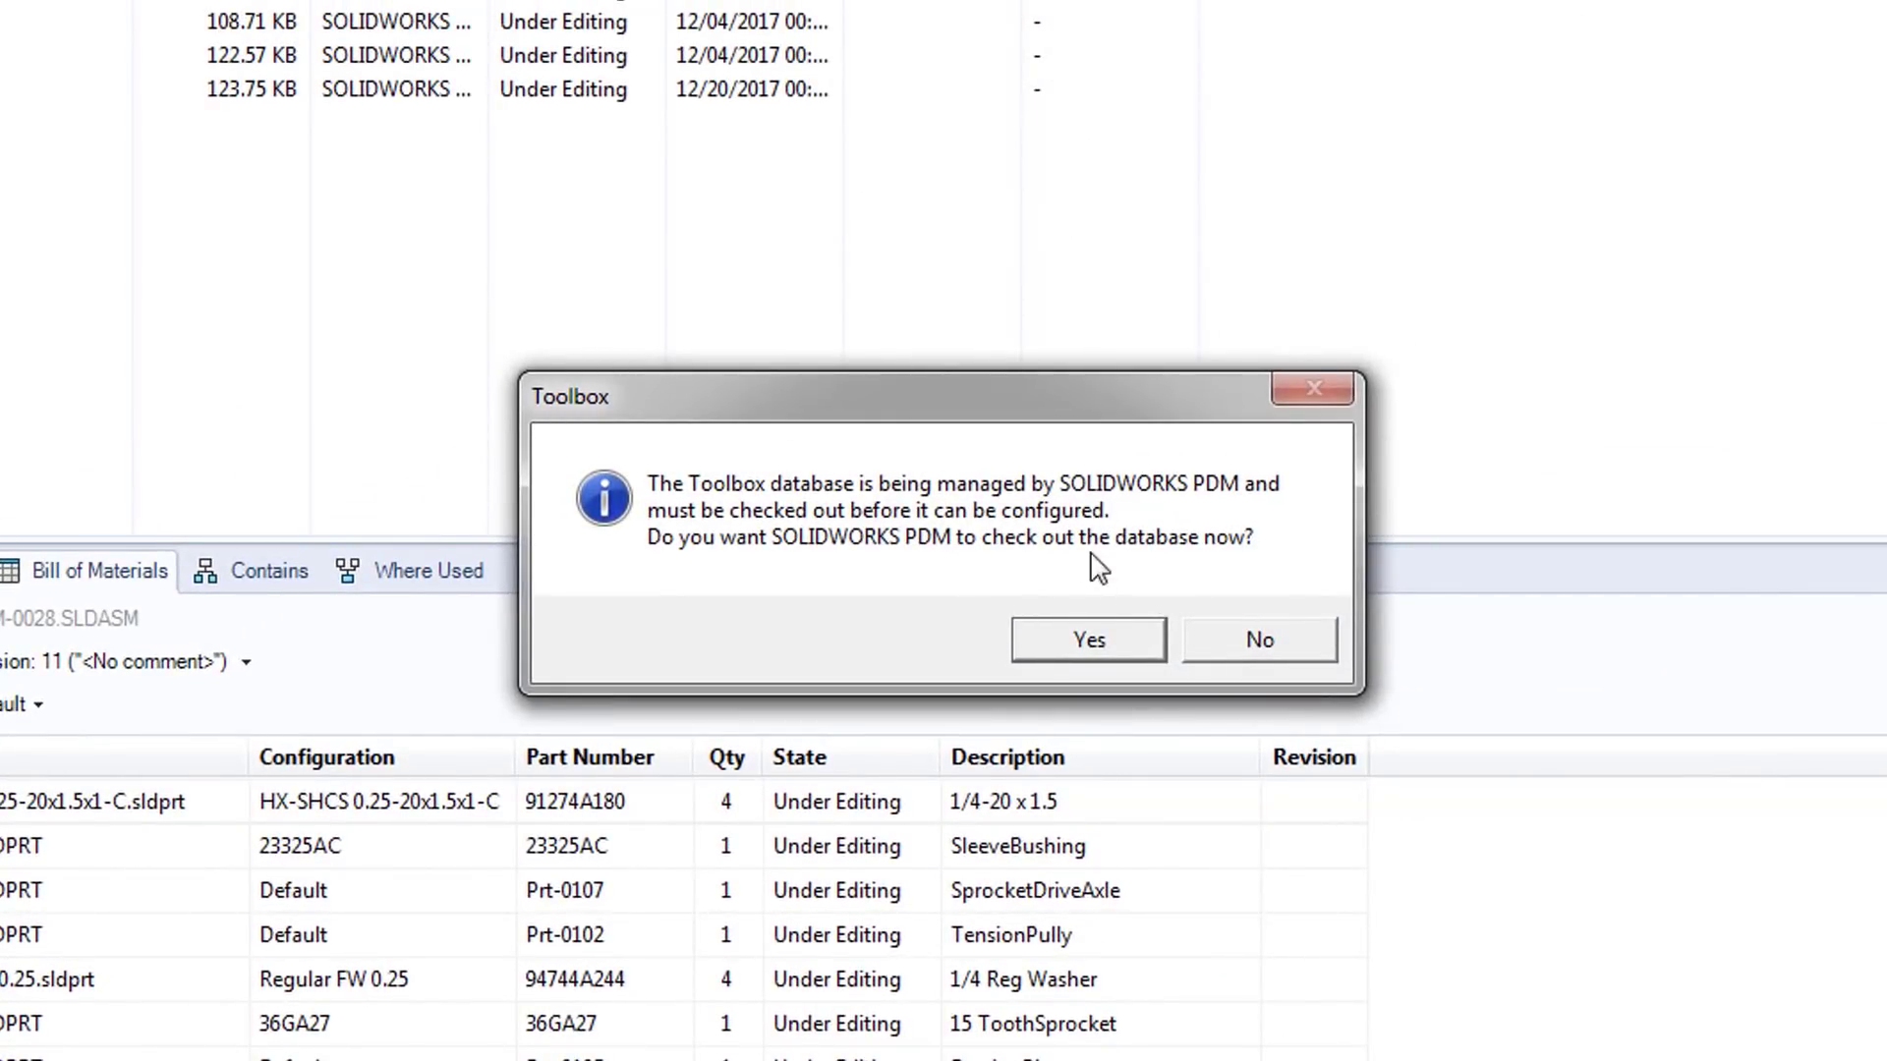
Check out the Toolbox database from PDM and log in with the Toolbox password.
left_click(1091, 640)
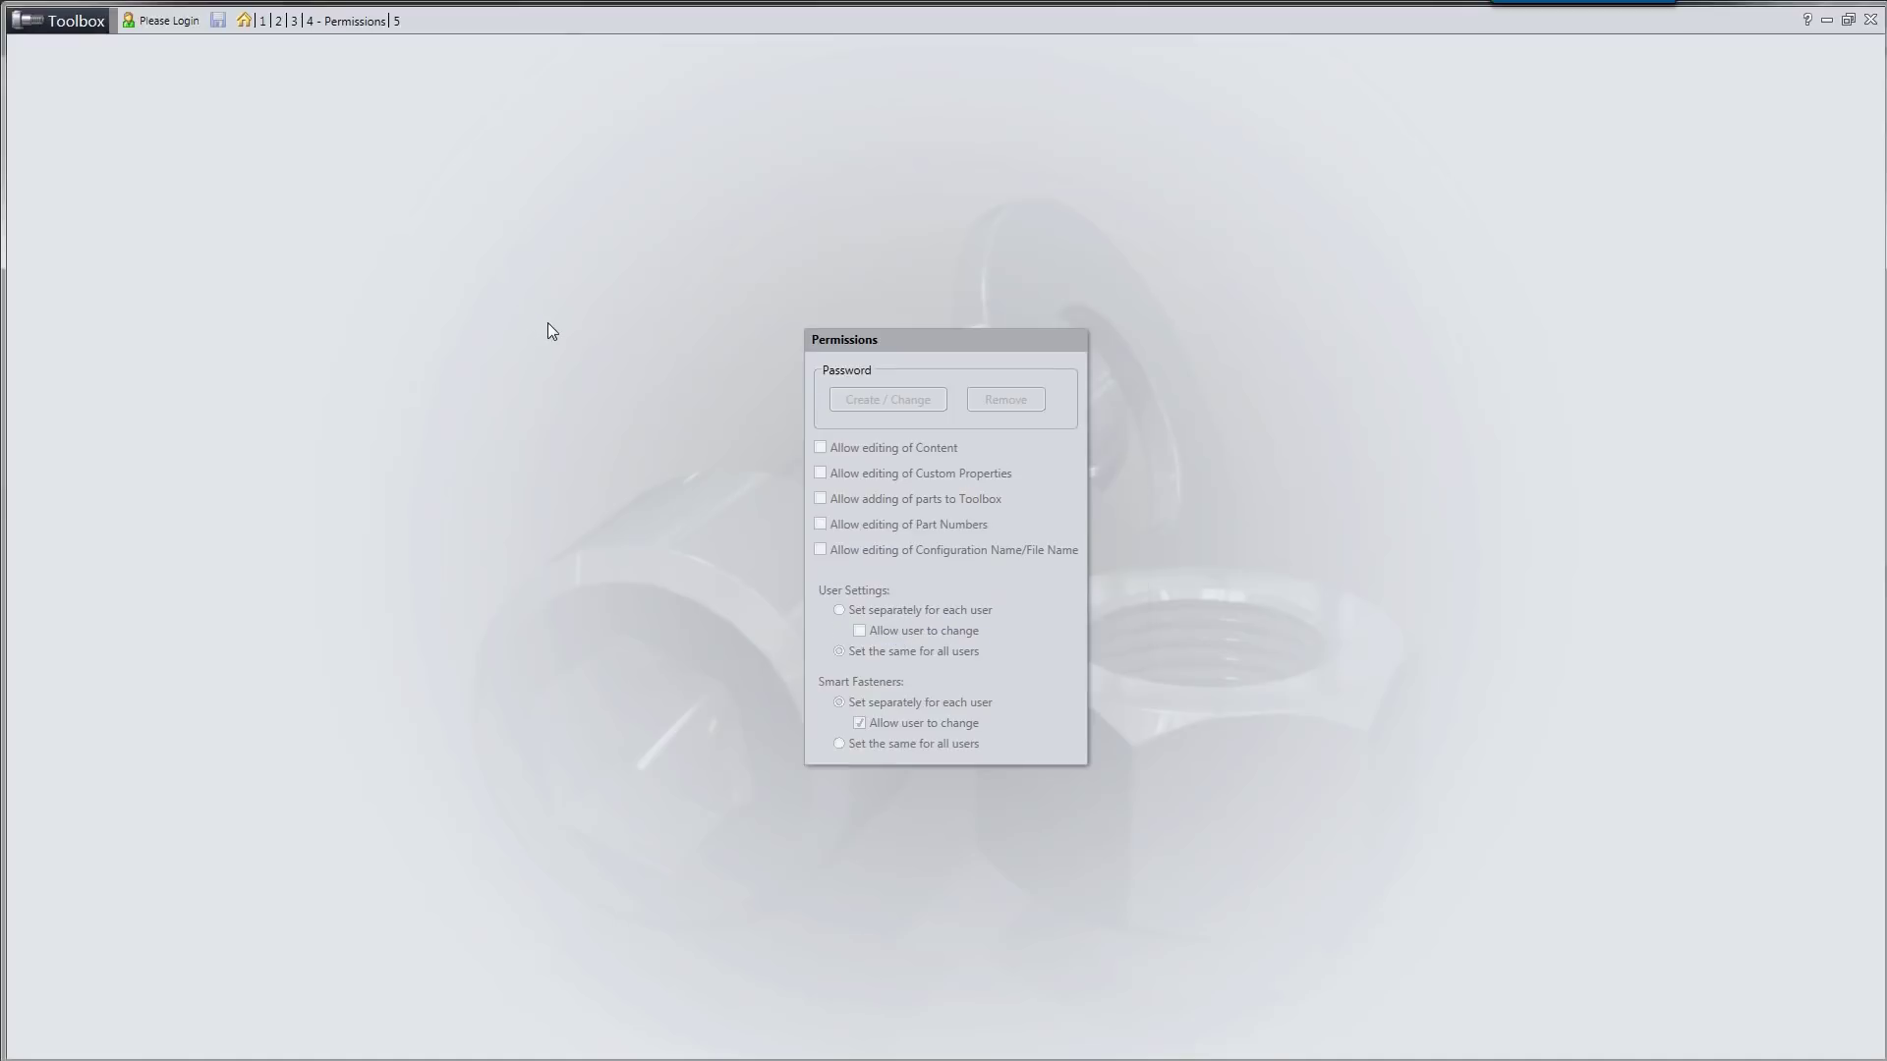
left_click(165, 22)
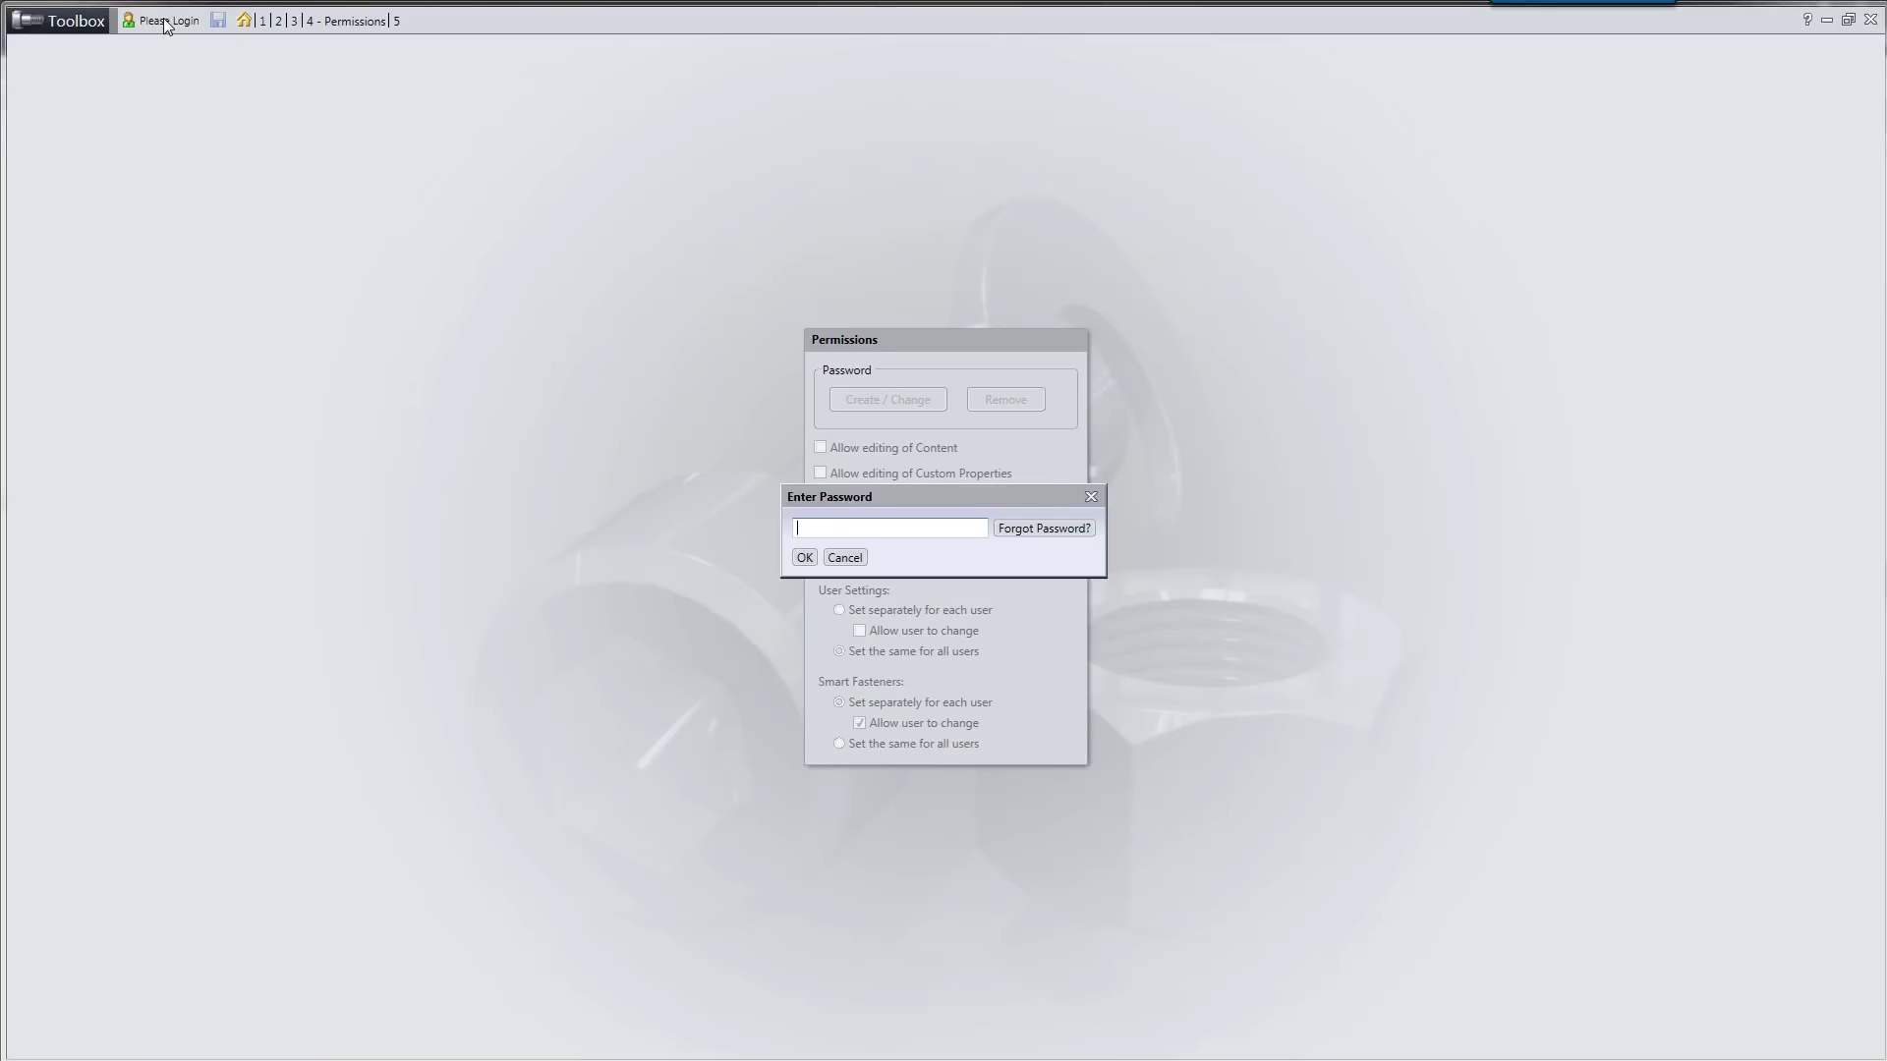
type("*******")
key("Return")
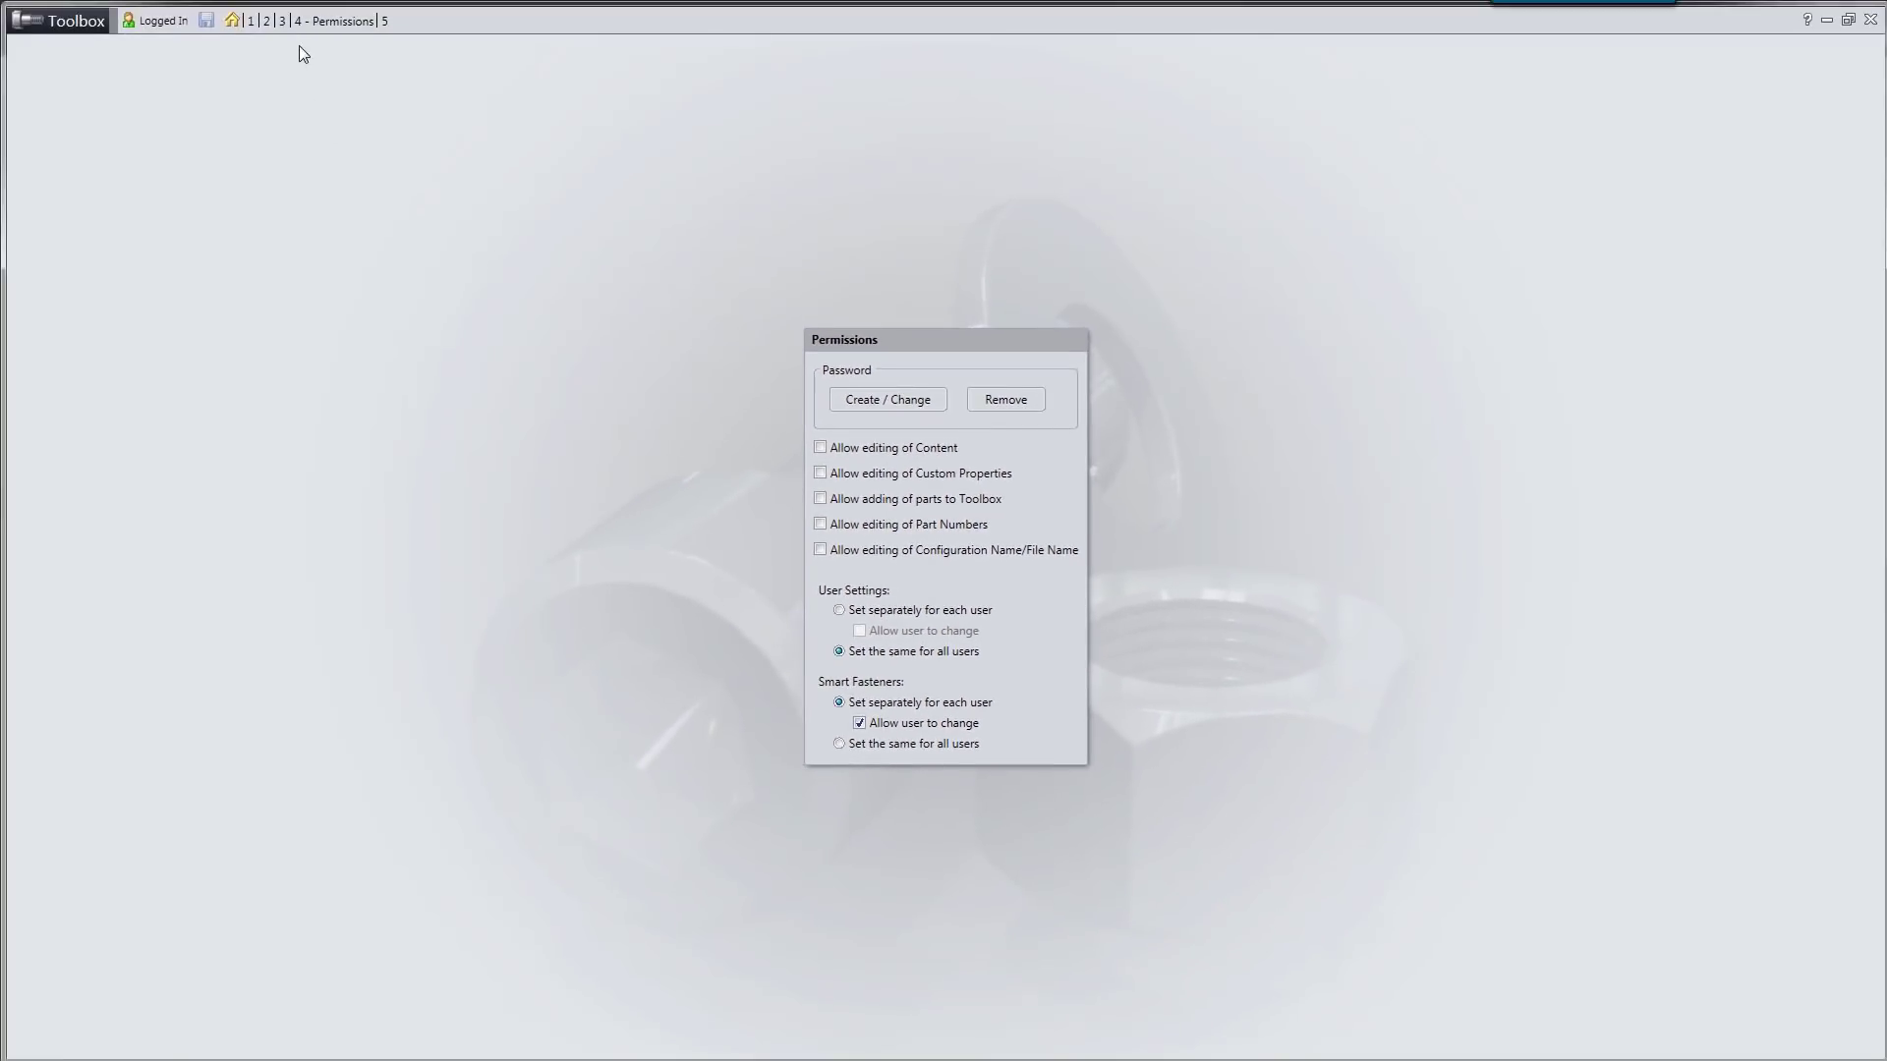
Go to the Toolbox User Settings page showing the CopiedParts file-creation folder.
left_click(282, 21)
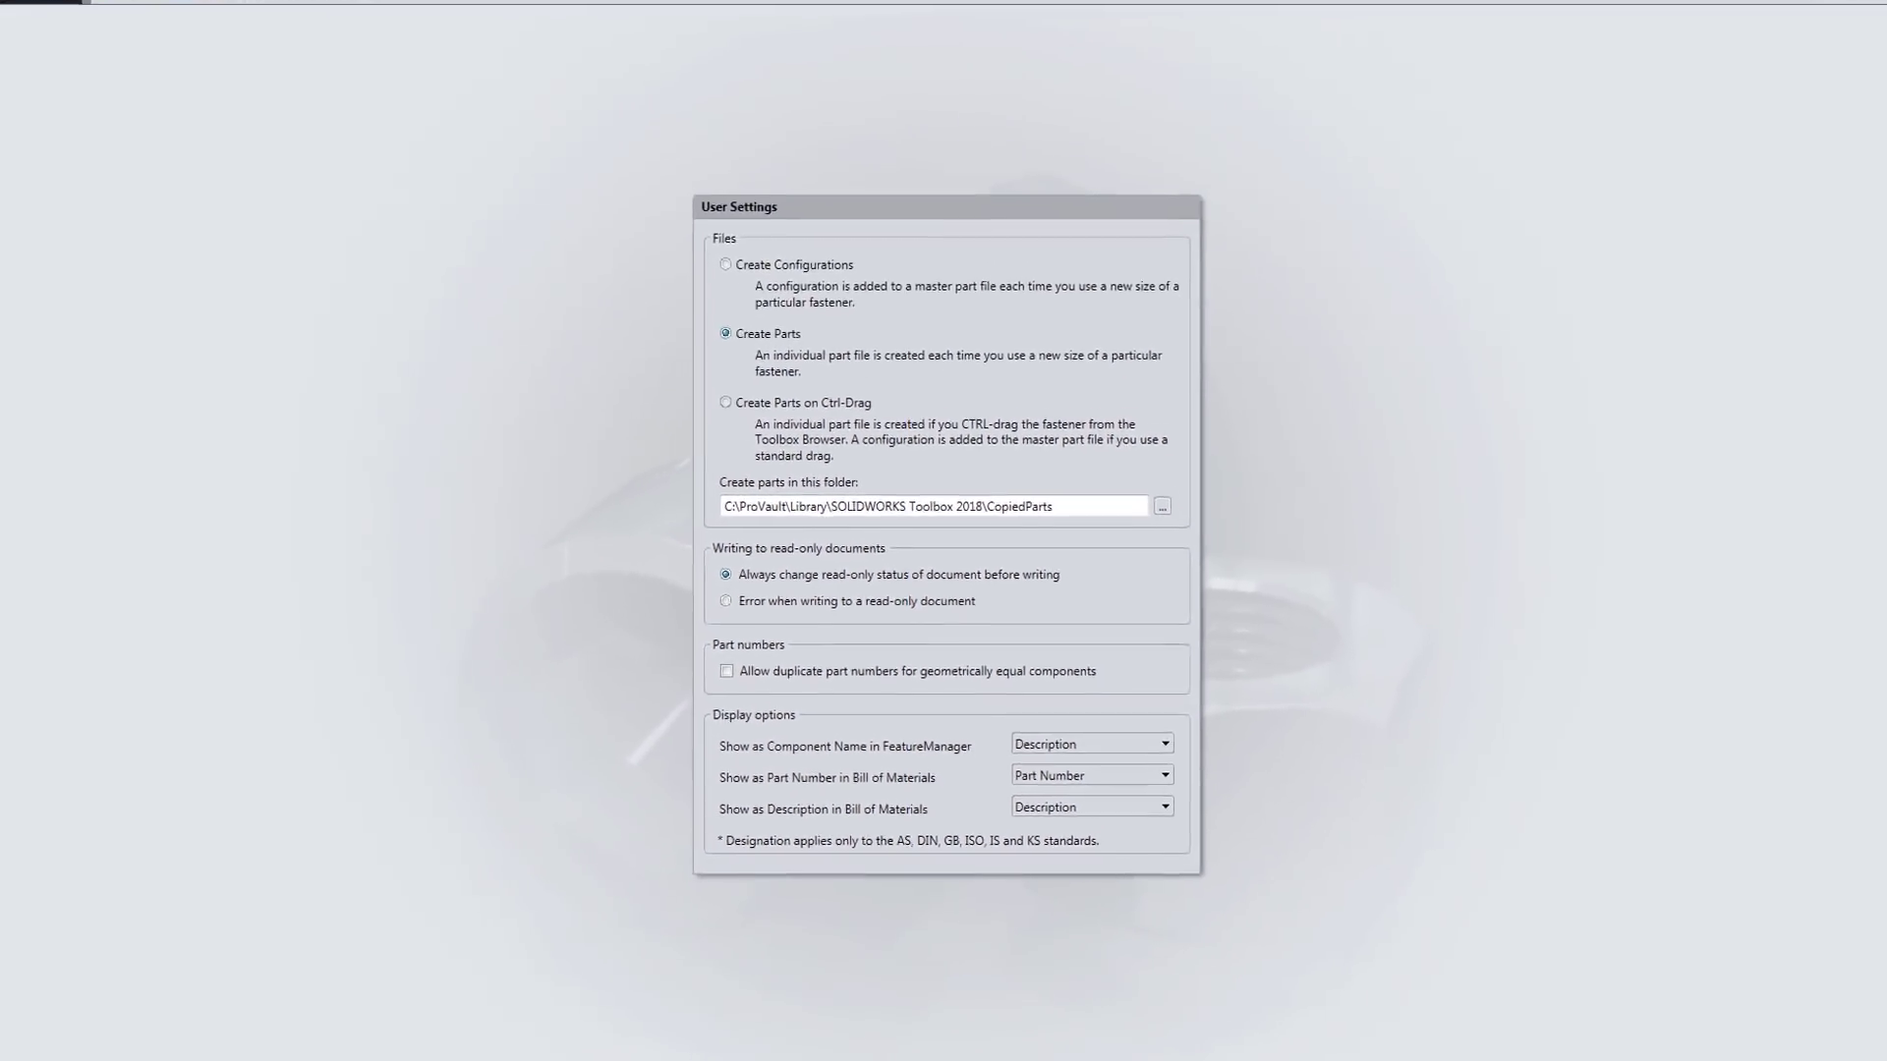
Advance Toolbox Settings to the next page, 5 - Smart Fasteners.
left_click(385, 21)
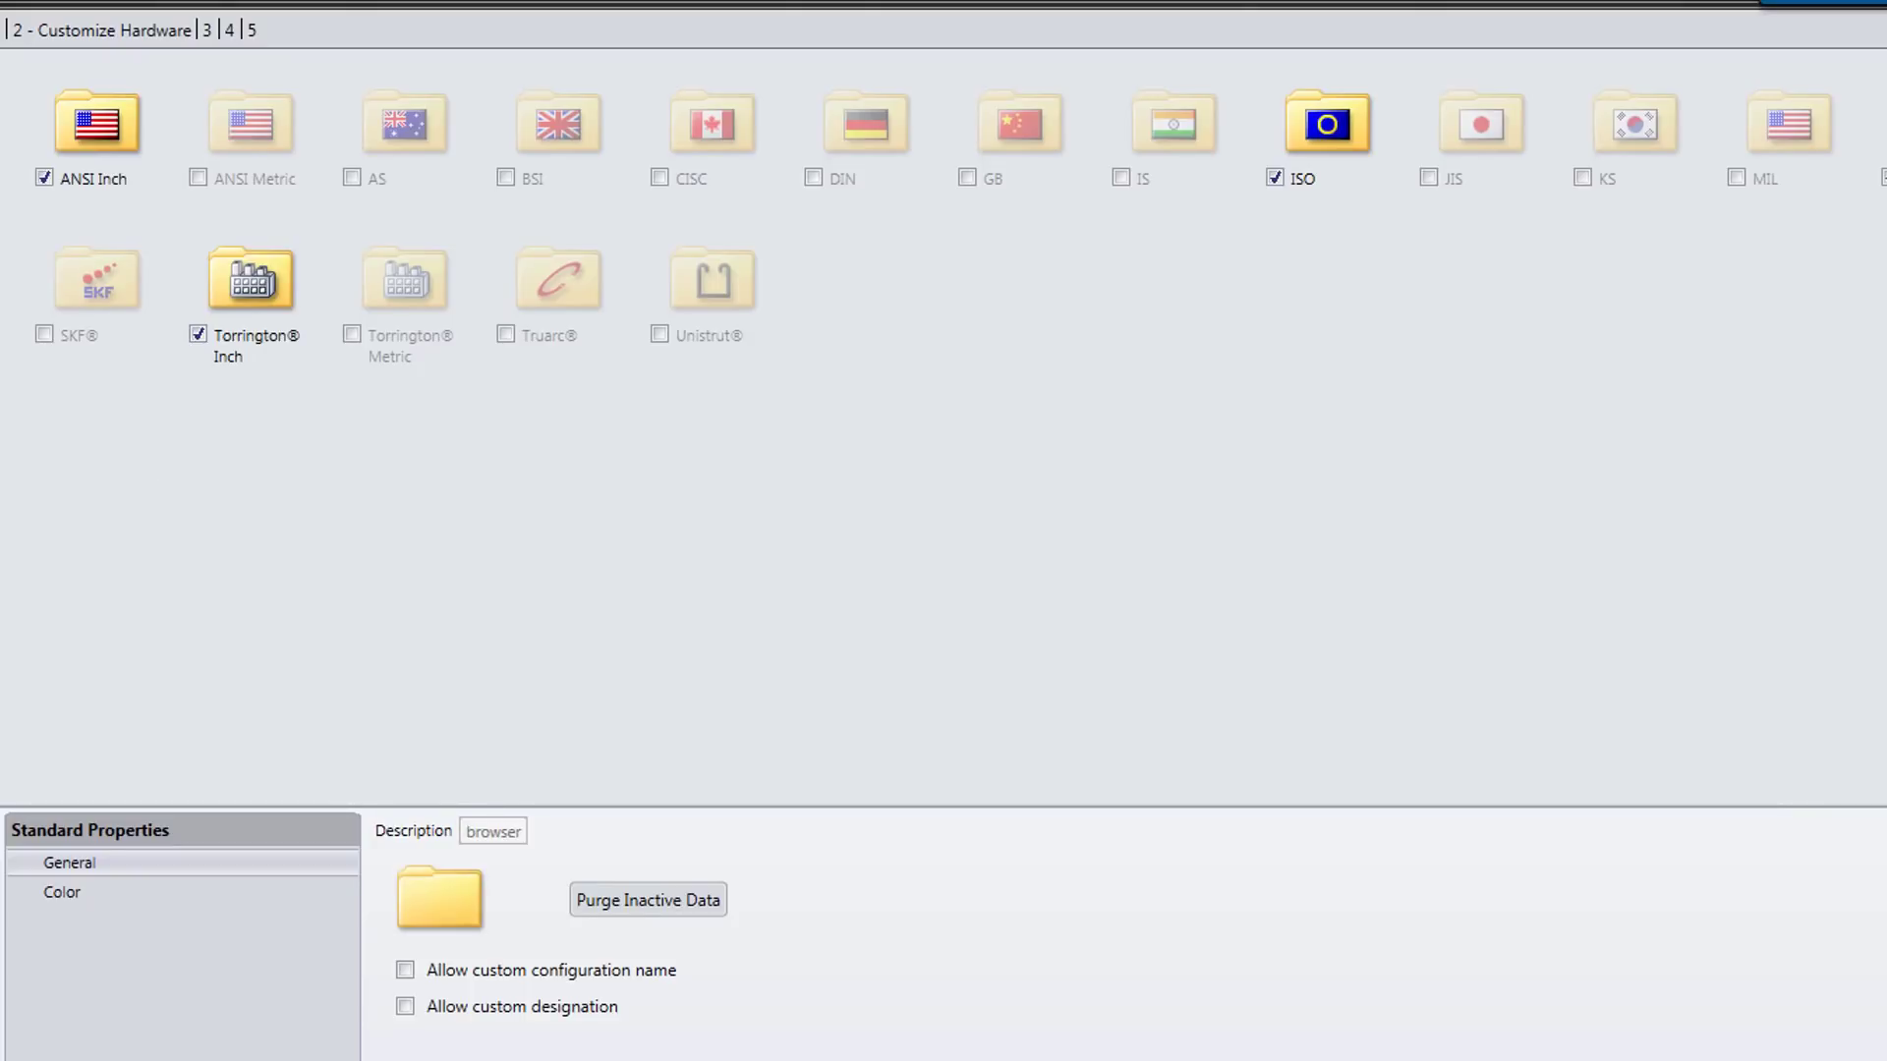
Select ANSI Inch to list its eleven hardware categories, Bearings through Washers.
left_click(90, 67)
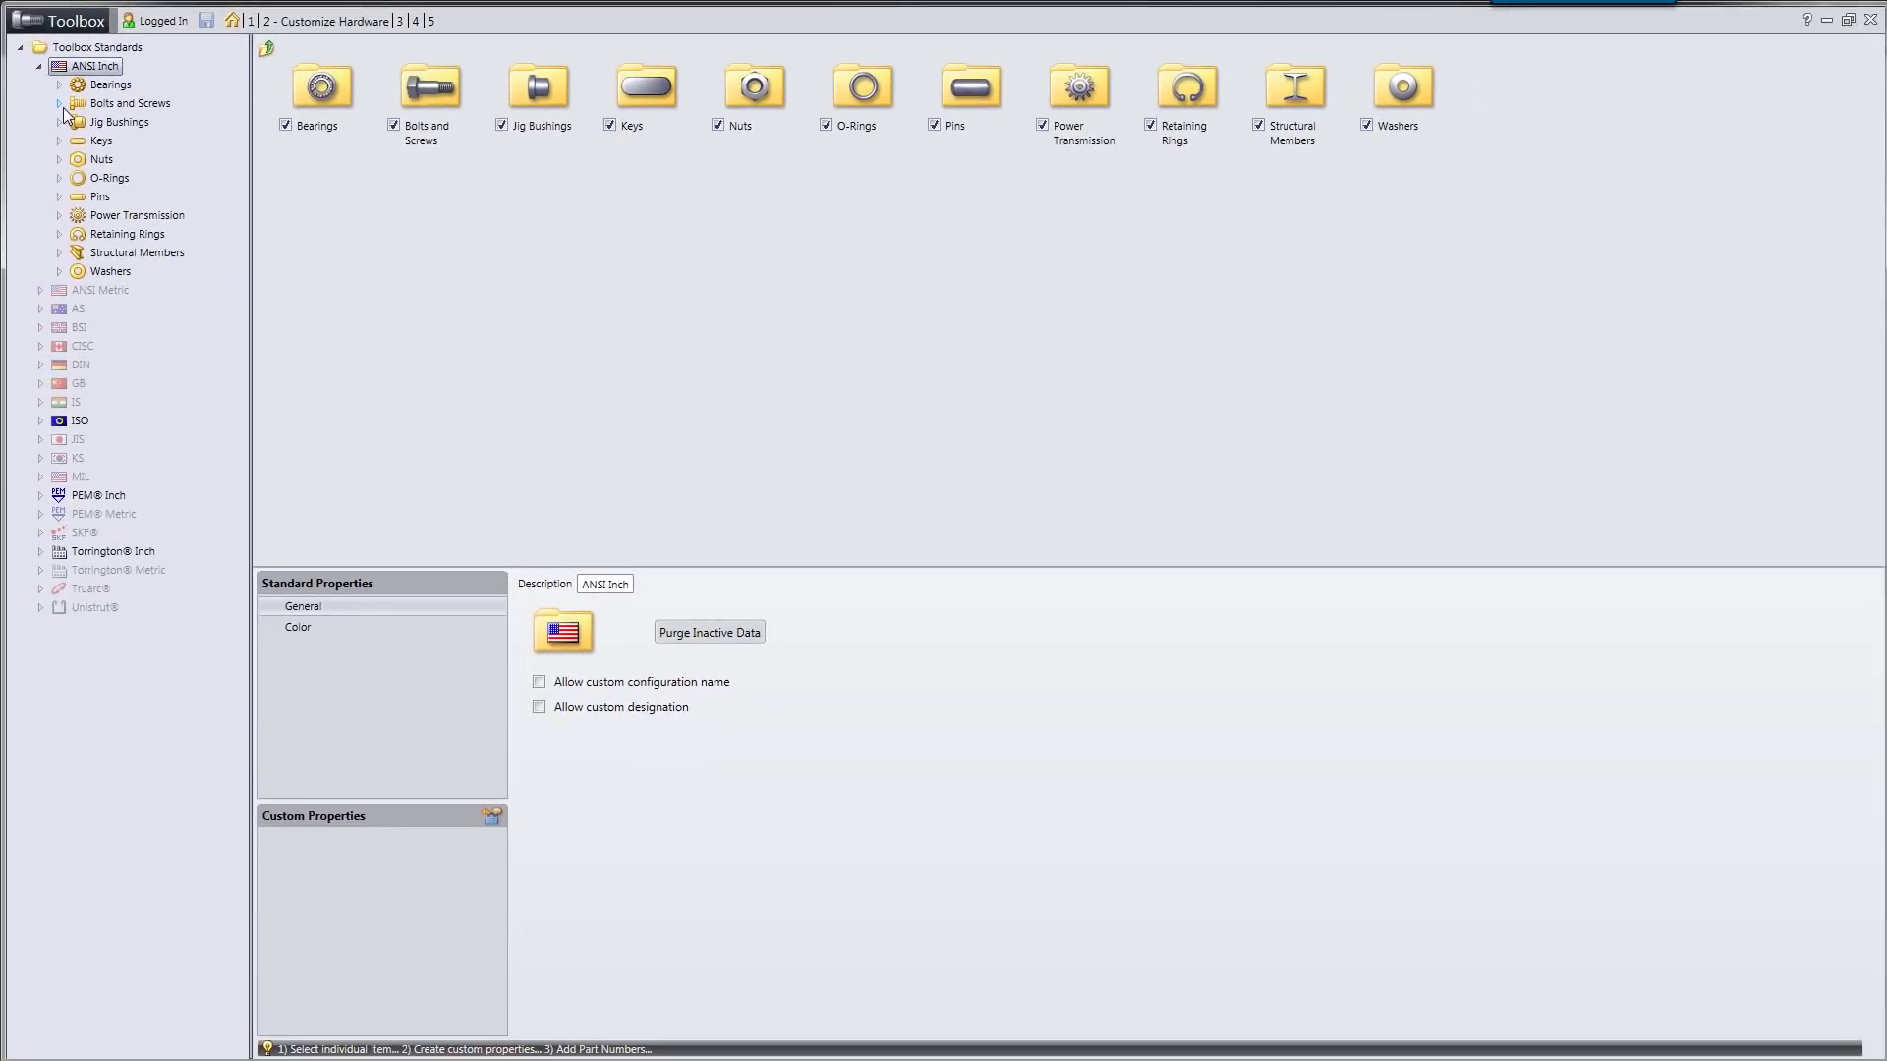
Expand Bolts and Screws > Socket Head Screws and open Socket Head Cap Screw's 152 configurations.
left_click(60, 104)
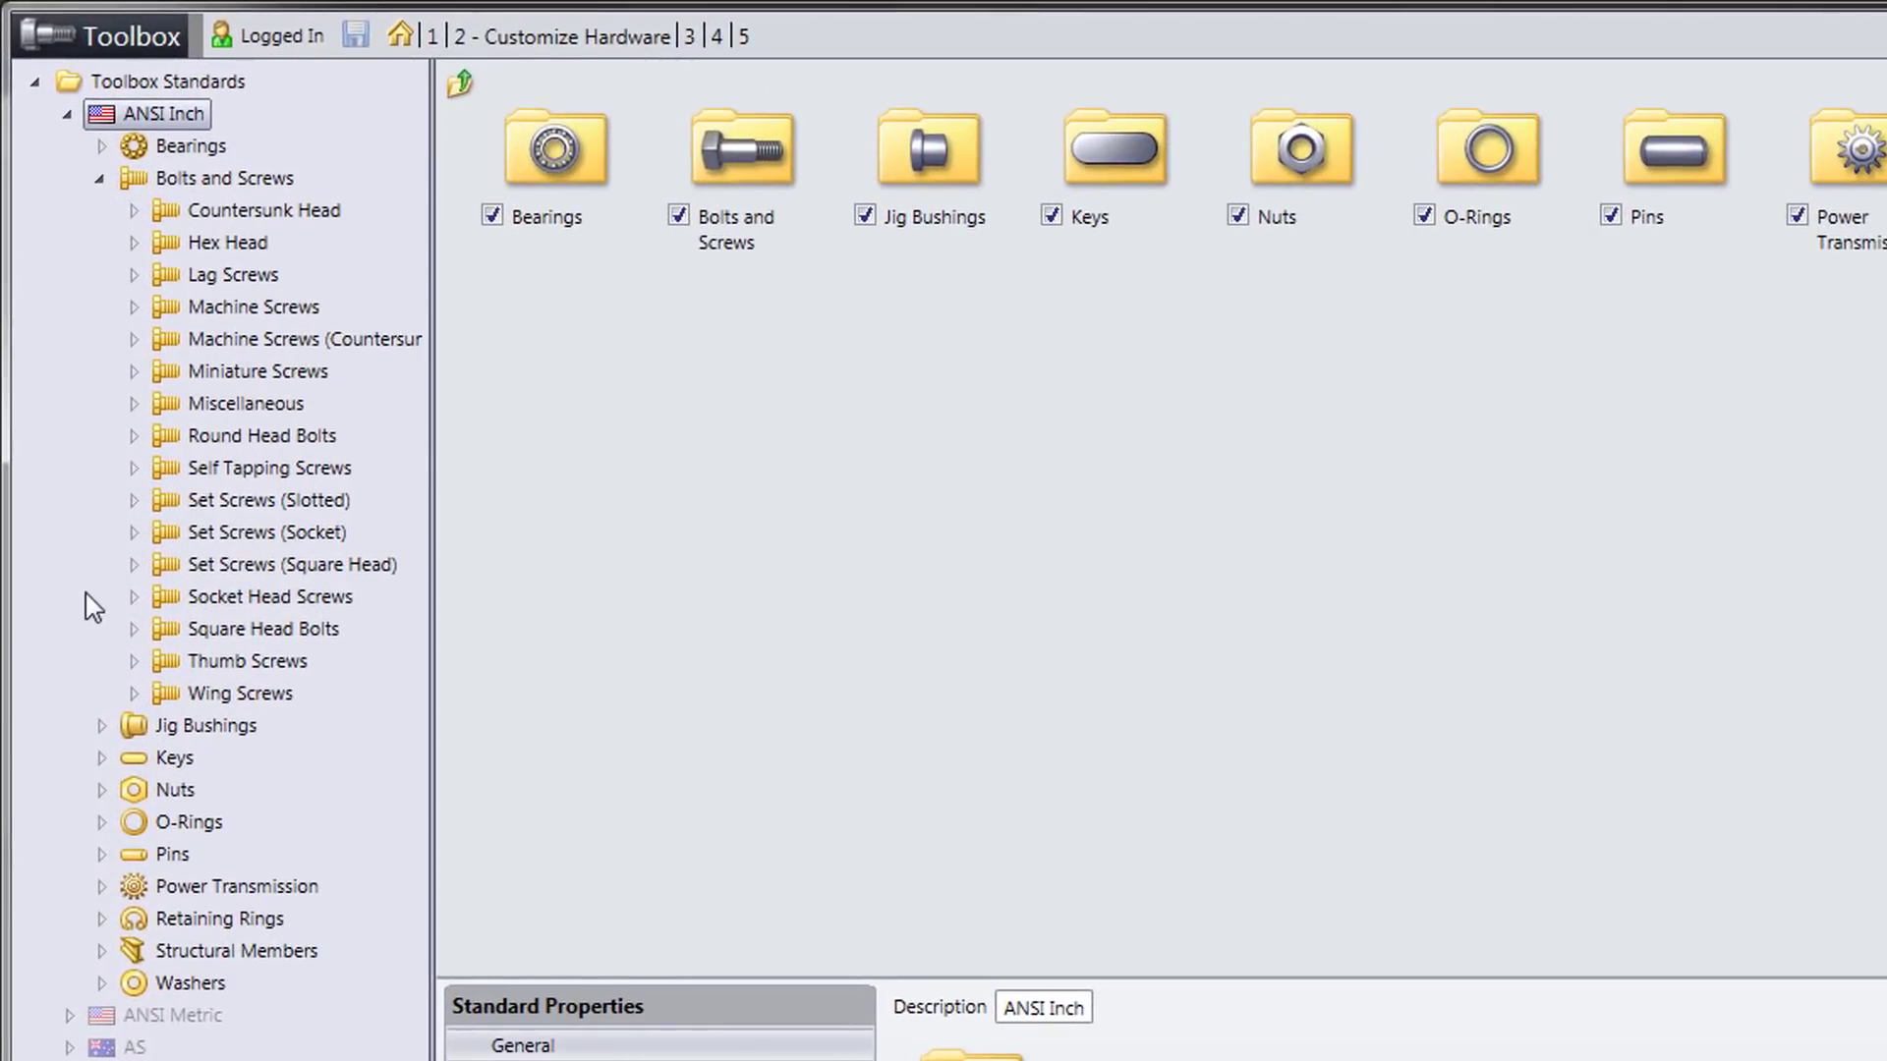
left_click(138, 598)
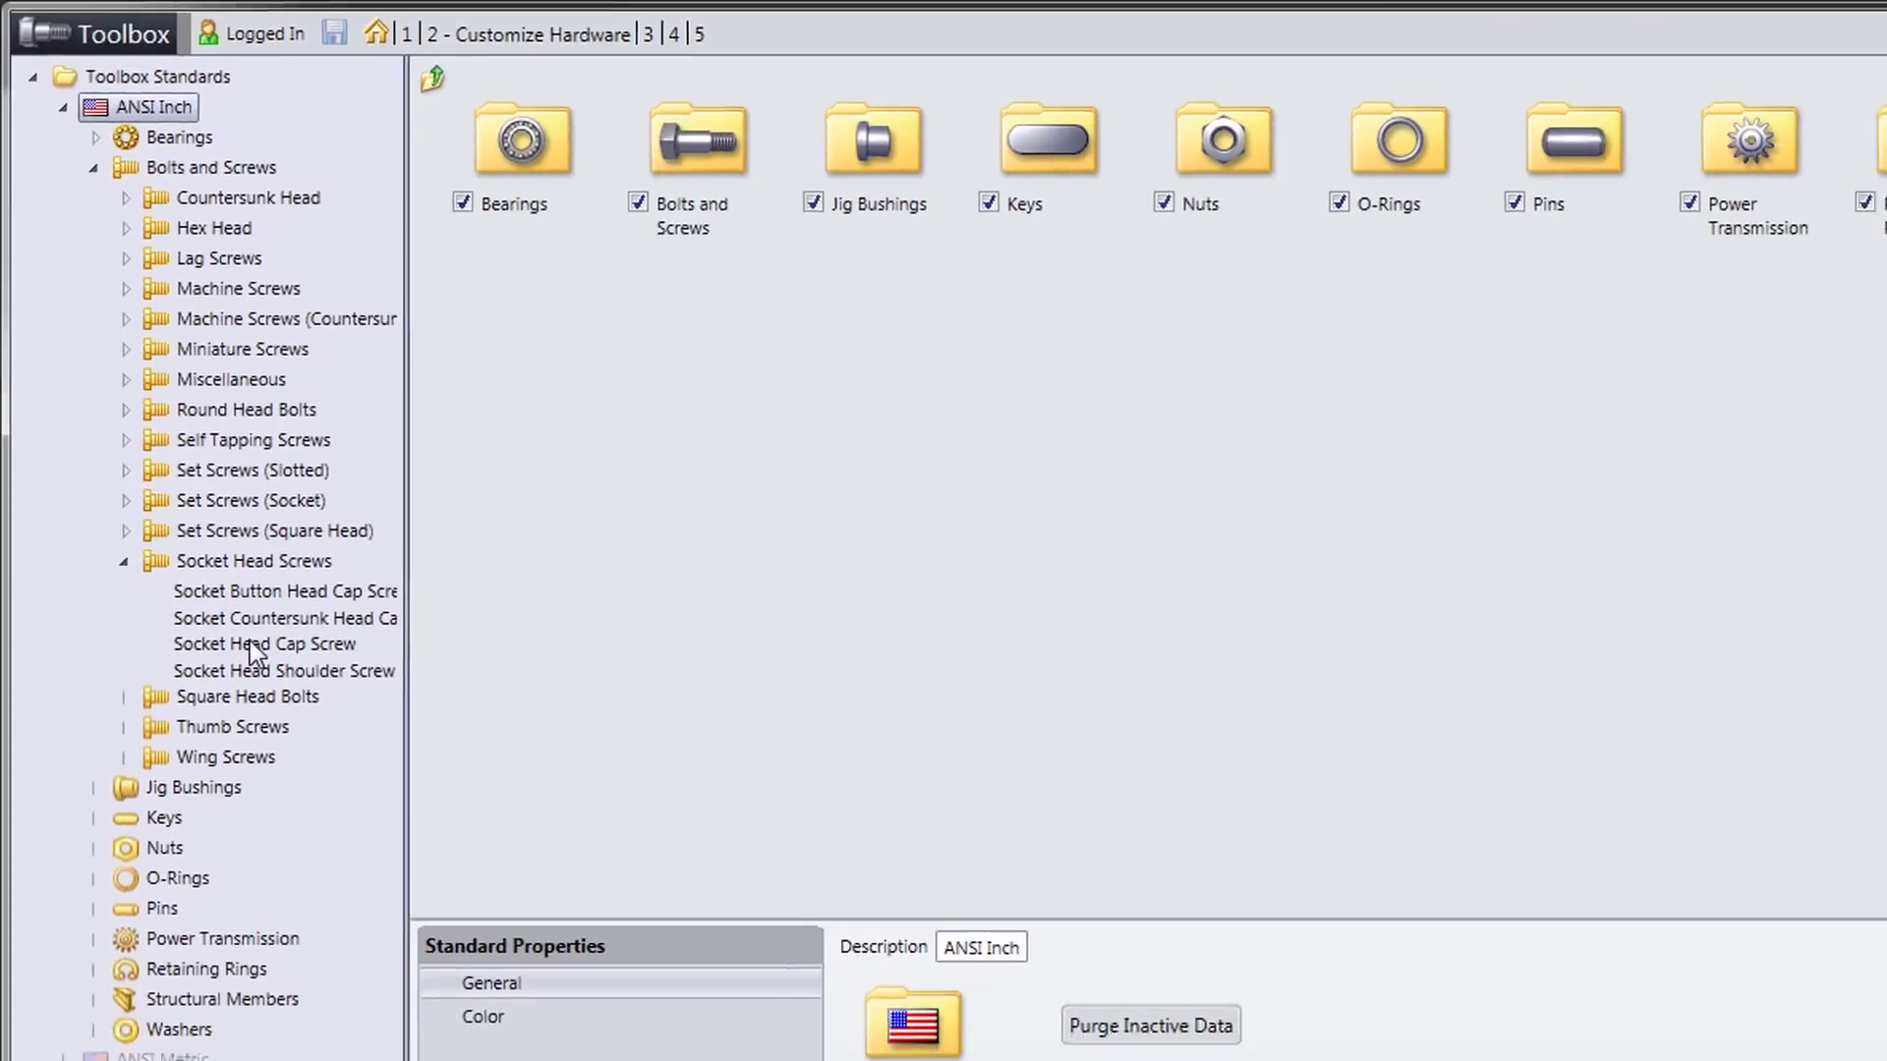
left_click(253, 645)
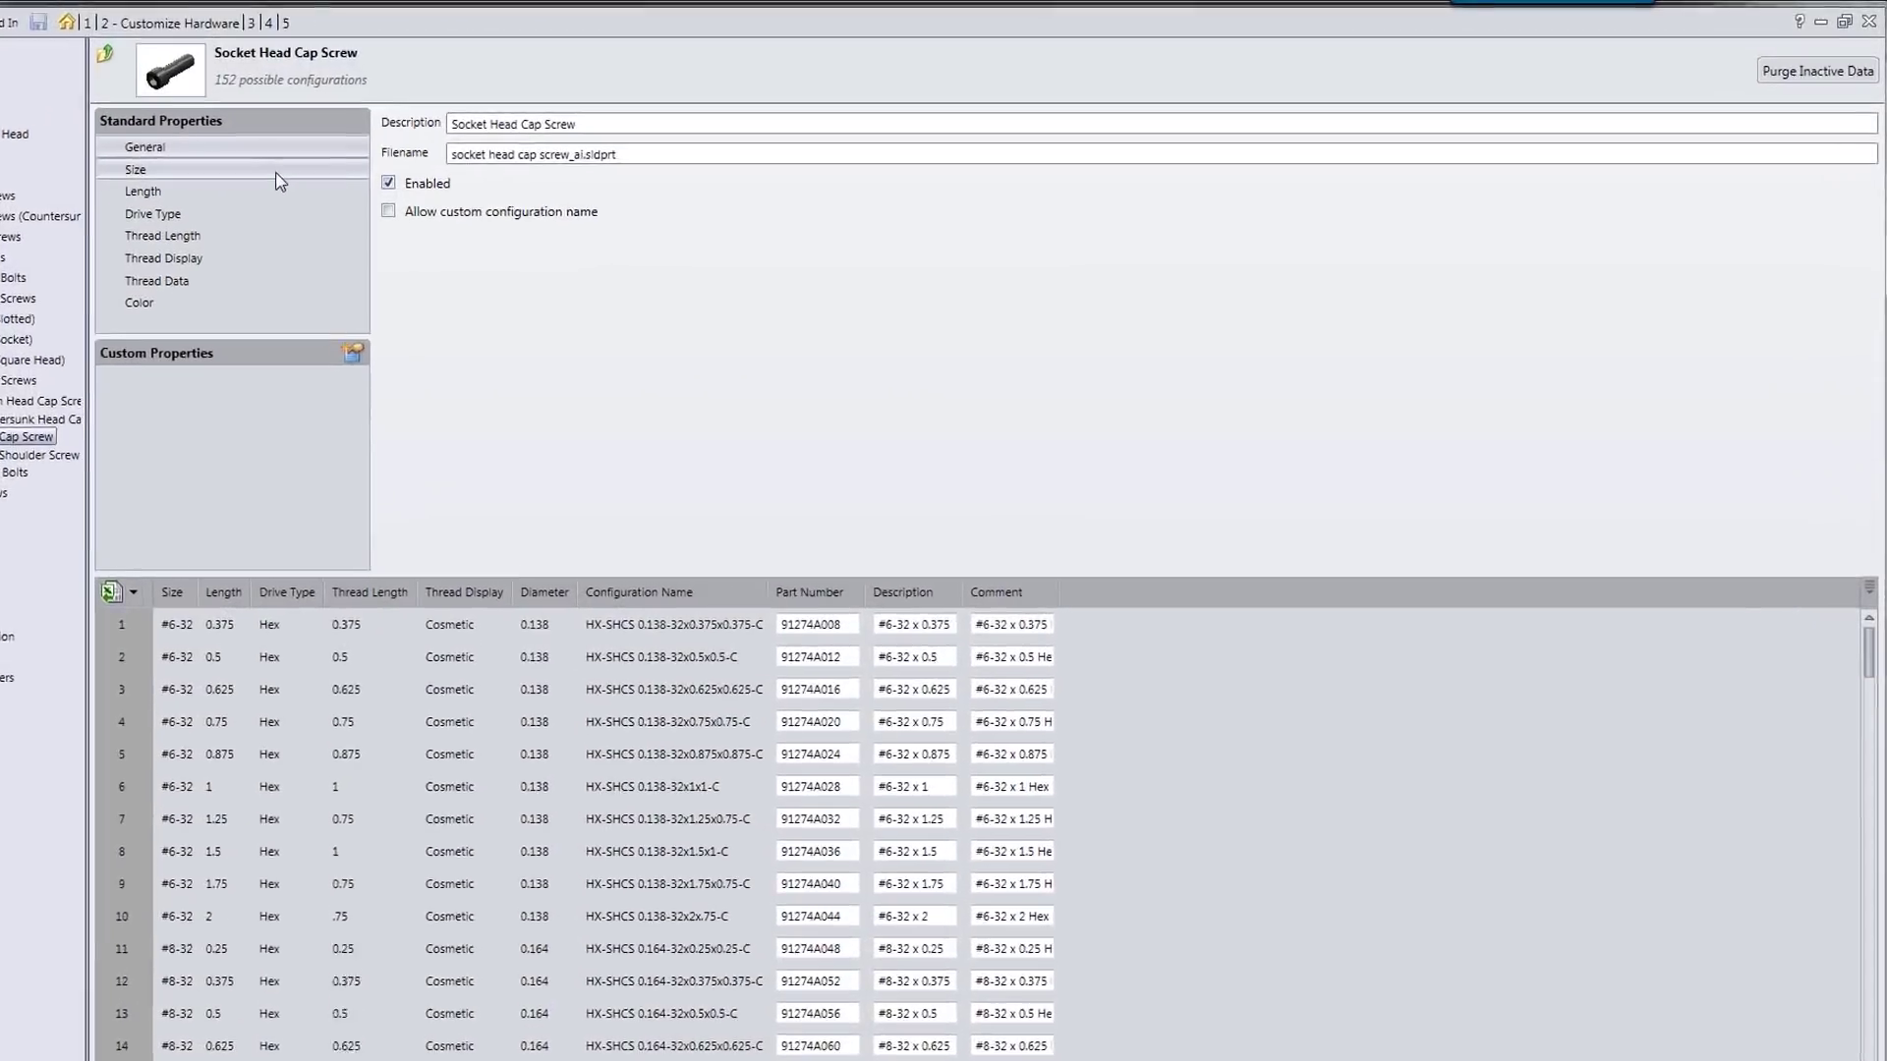
Review the cap screw's sizes, lengths and drive types, ending on the thread length table (#0–#8 from 0.125).
left_click(421, 157)
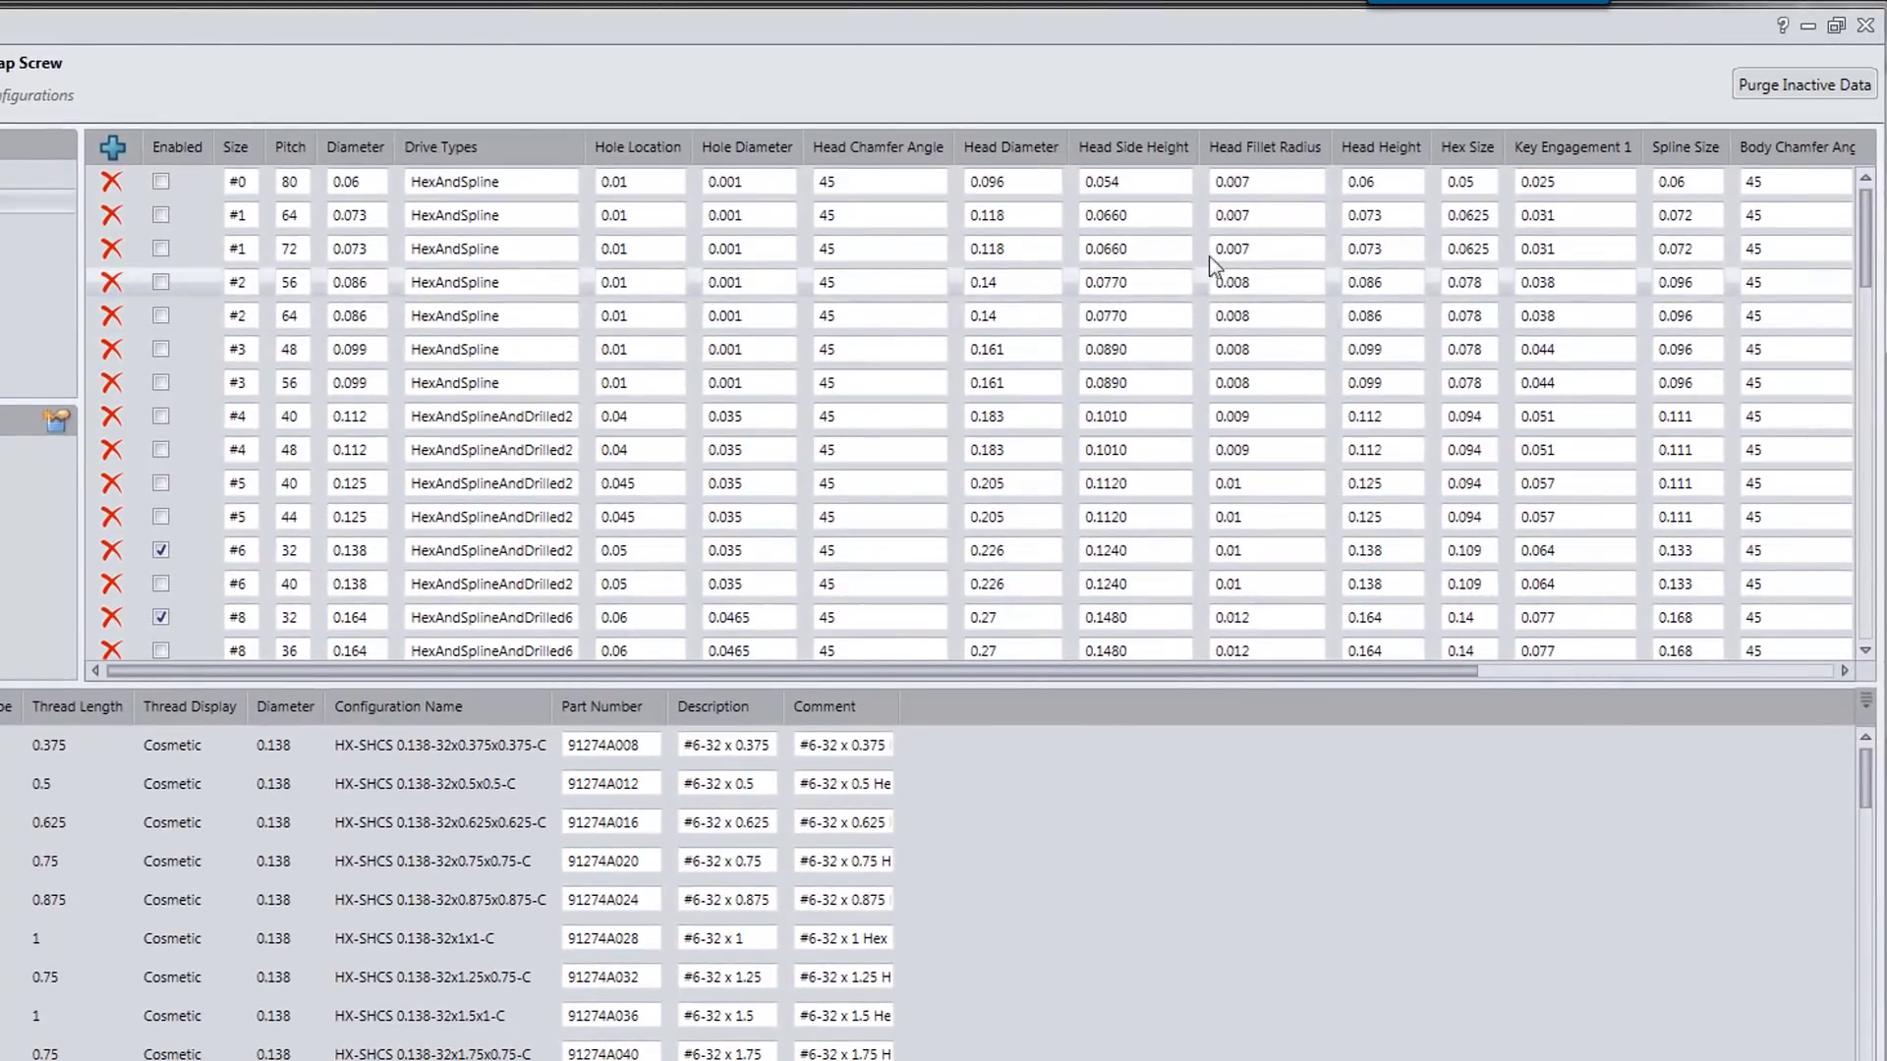
mouse_move(1870, 224)
left_mouse_down()
mouse_move(1867, 553)
mouse_move(1857, 254)
left_mouse_up()
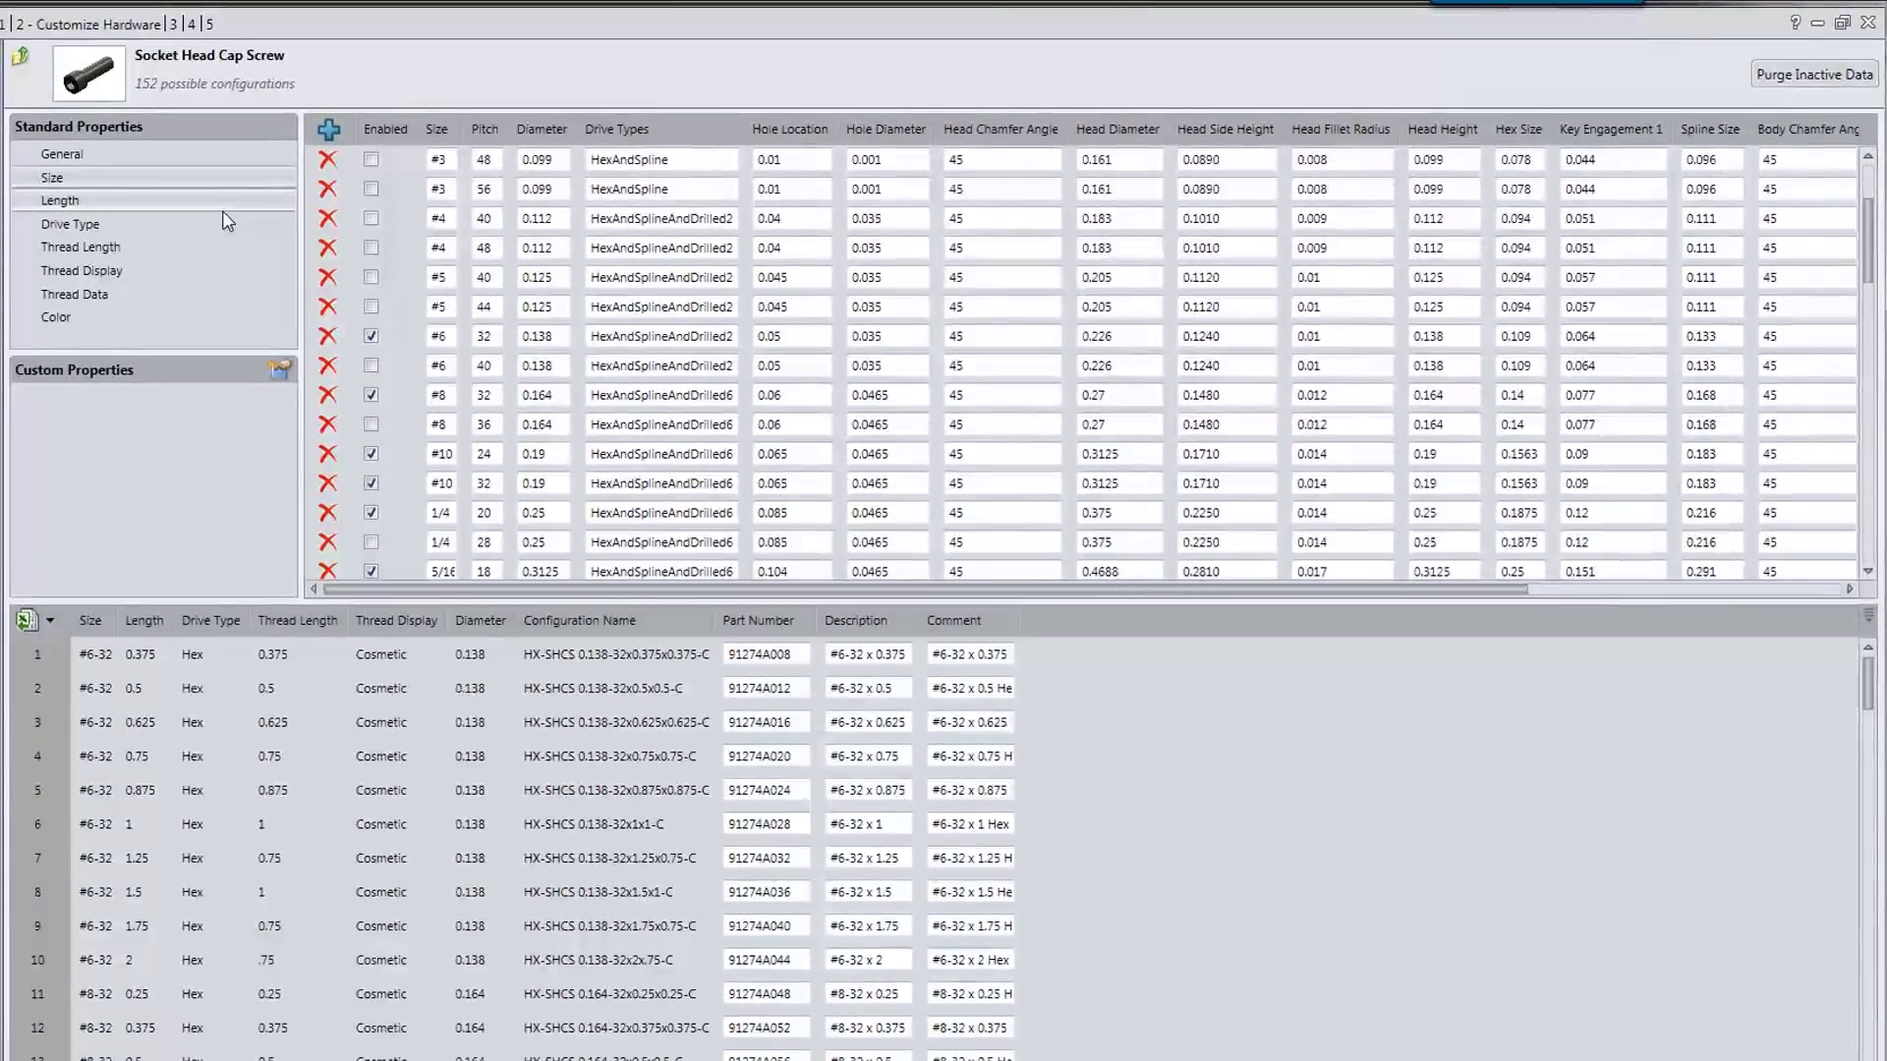
left_click(224, 204)
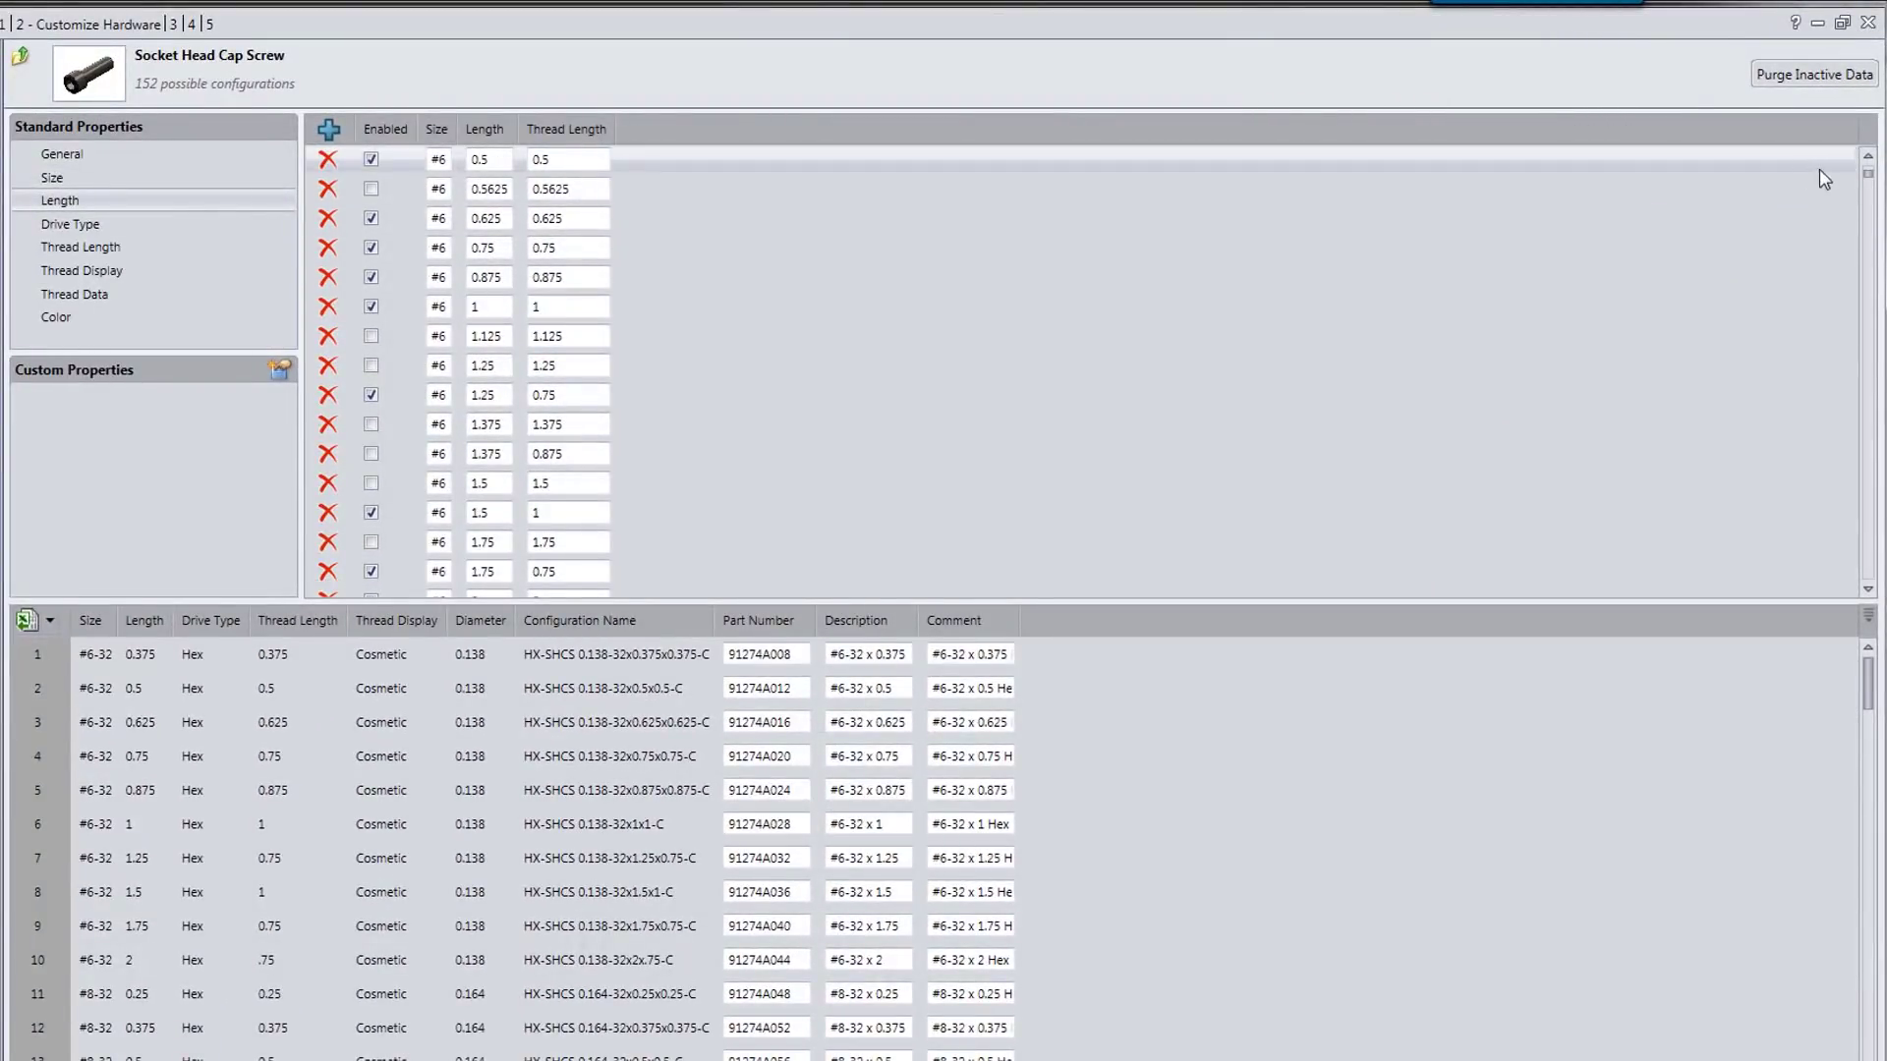
left_click(1872, 228)
left_click_drag(1877, 231, 1847, 198)
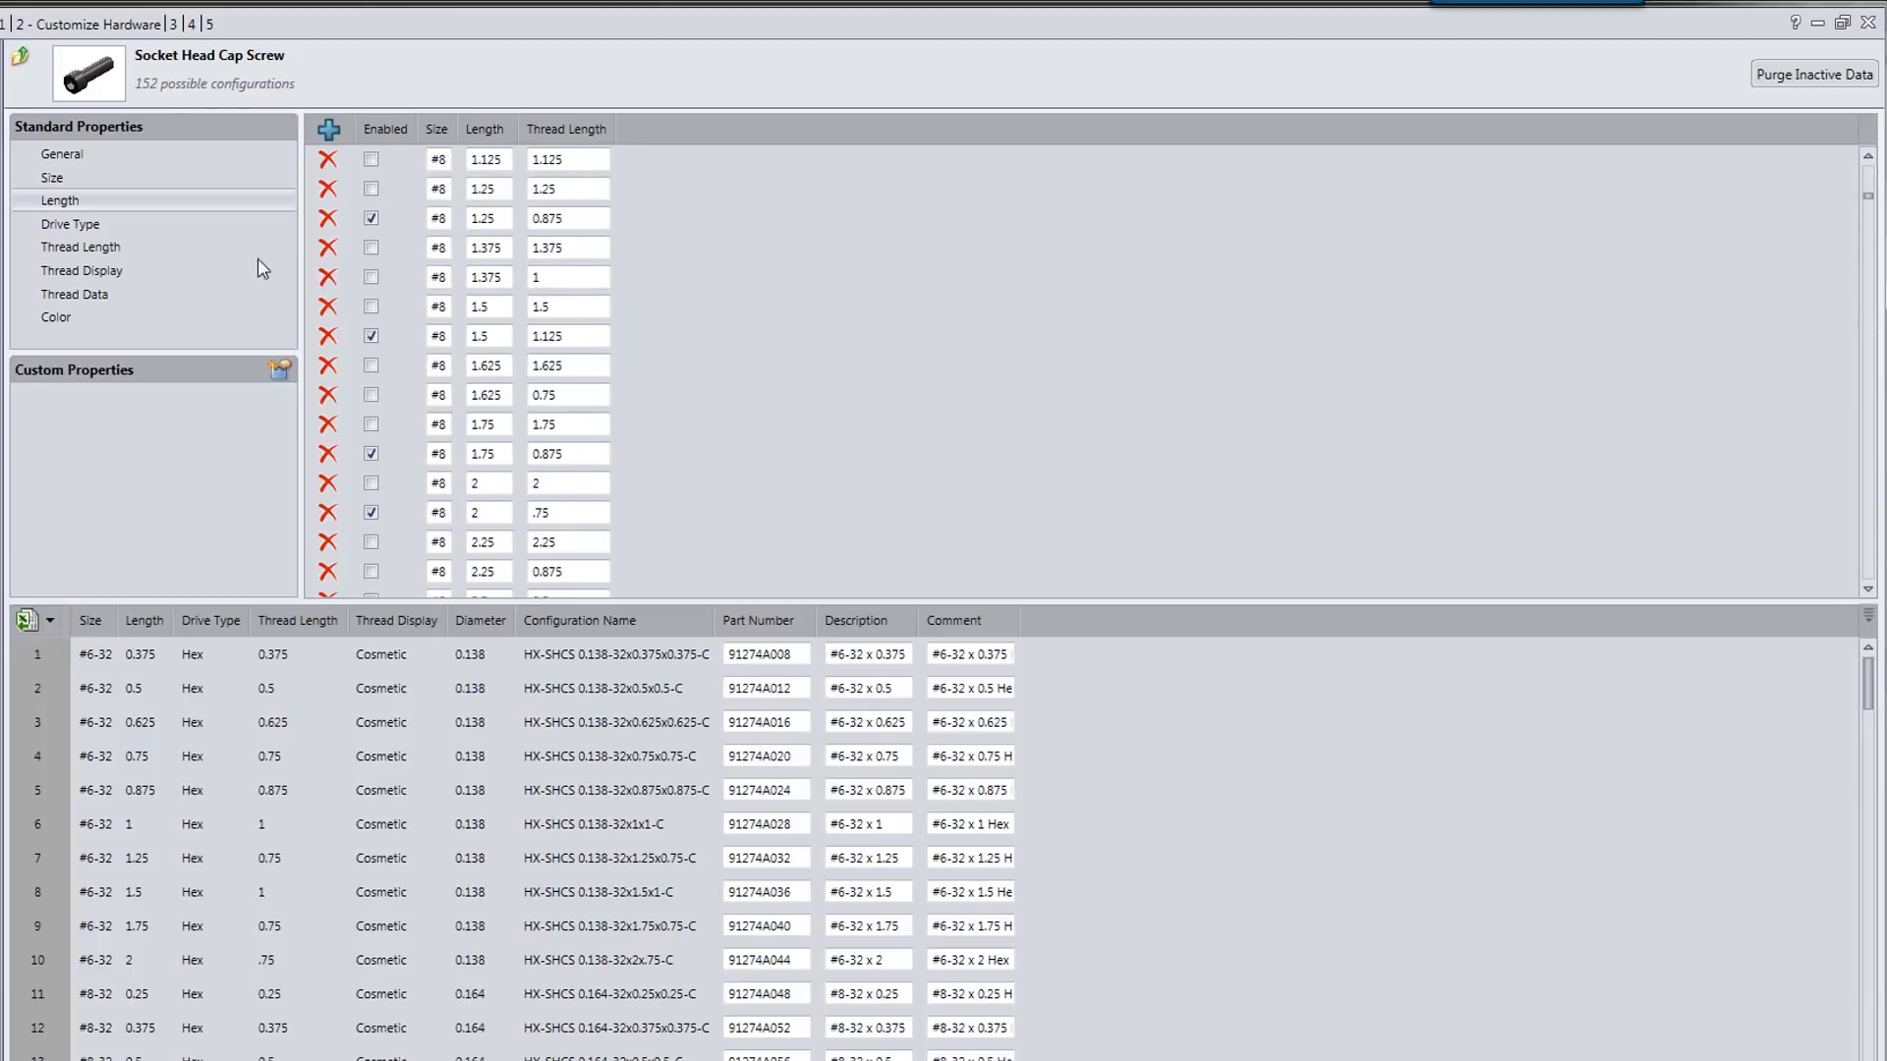
left_click(146, 234)
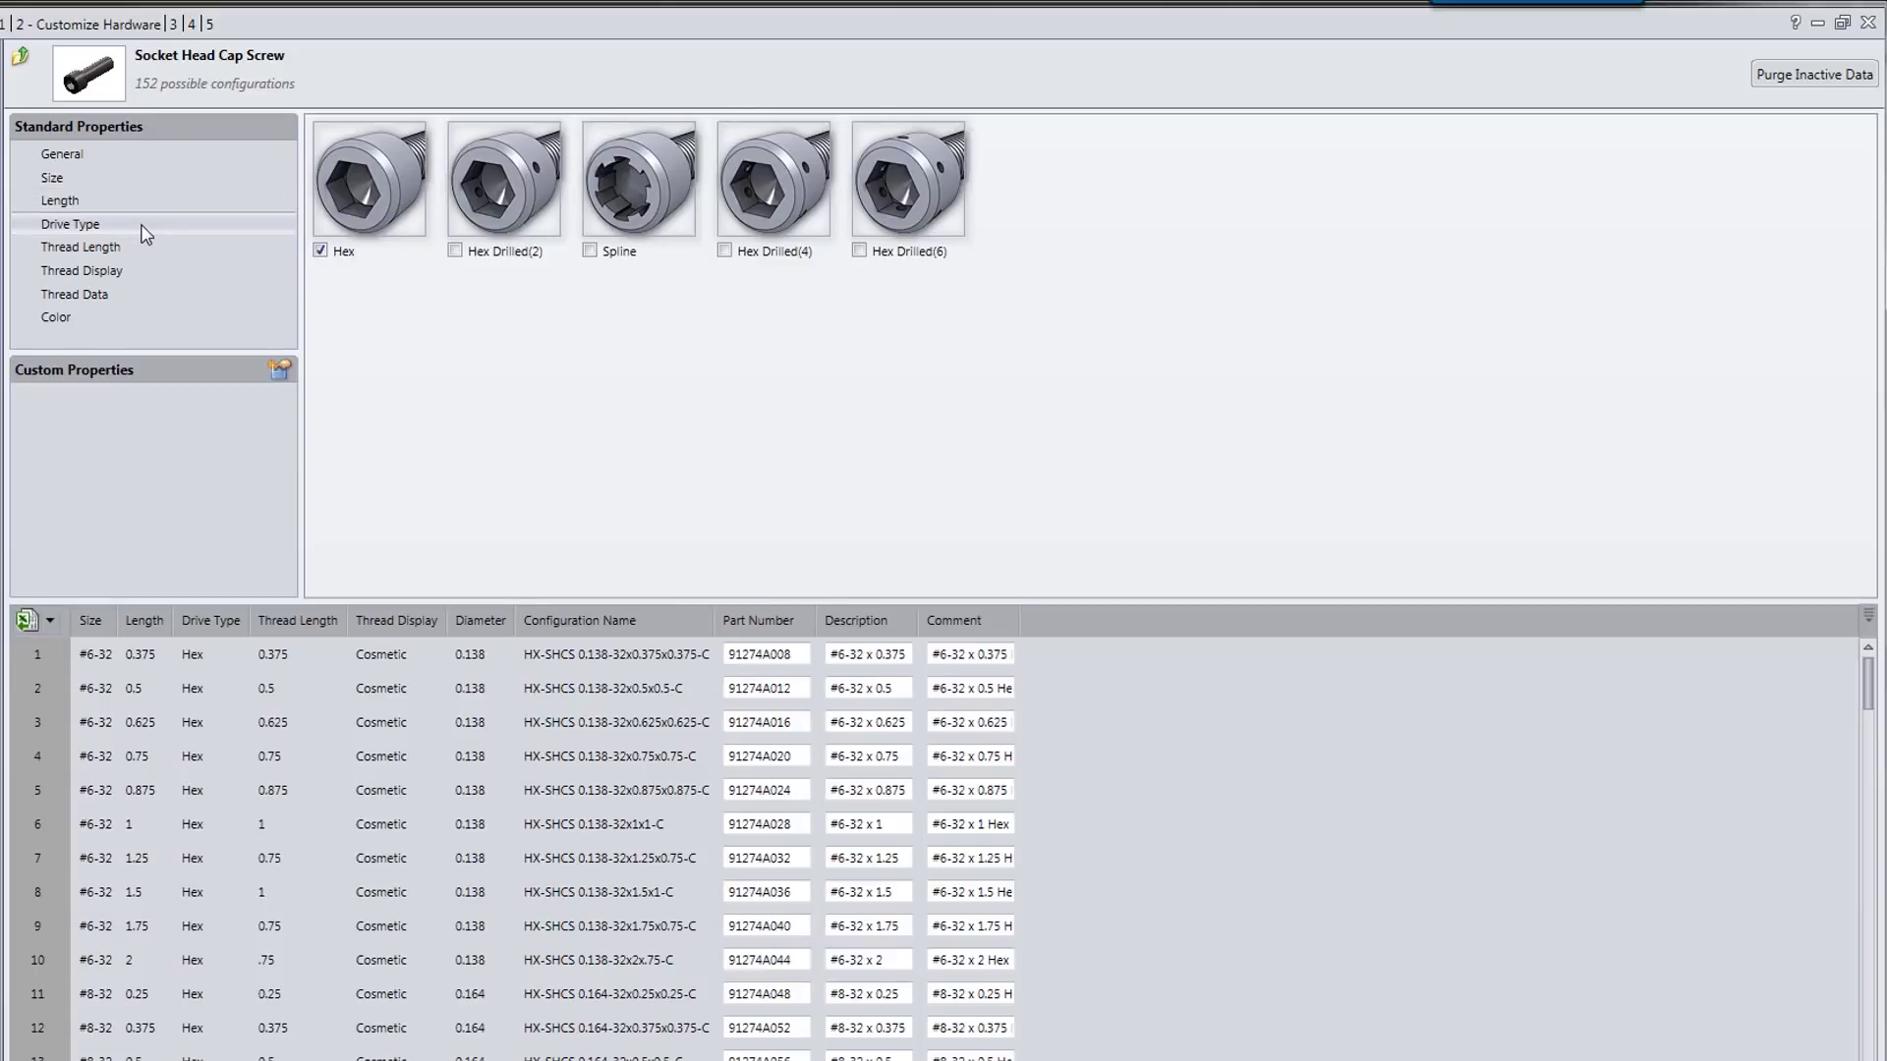
left_click(157, 249)
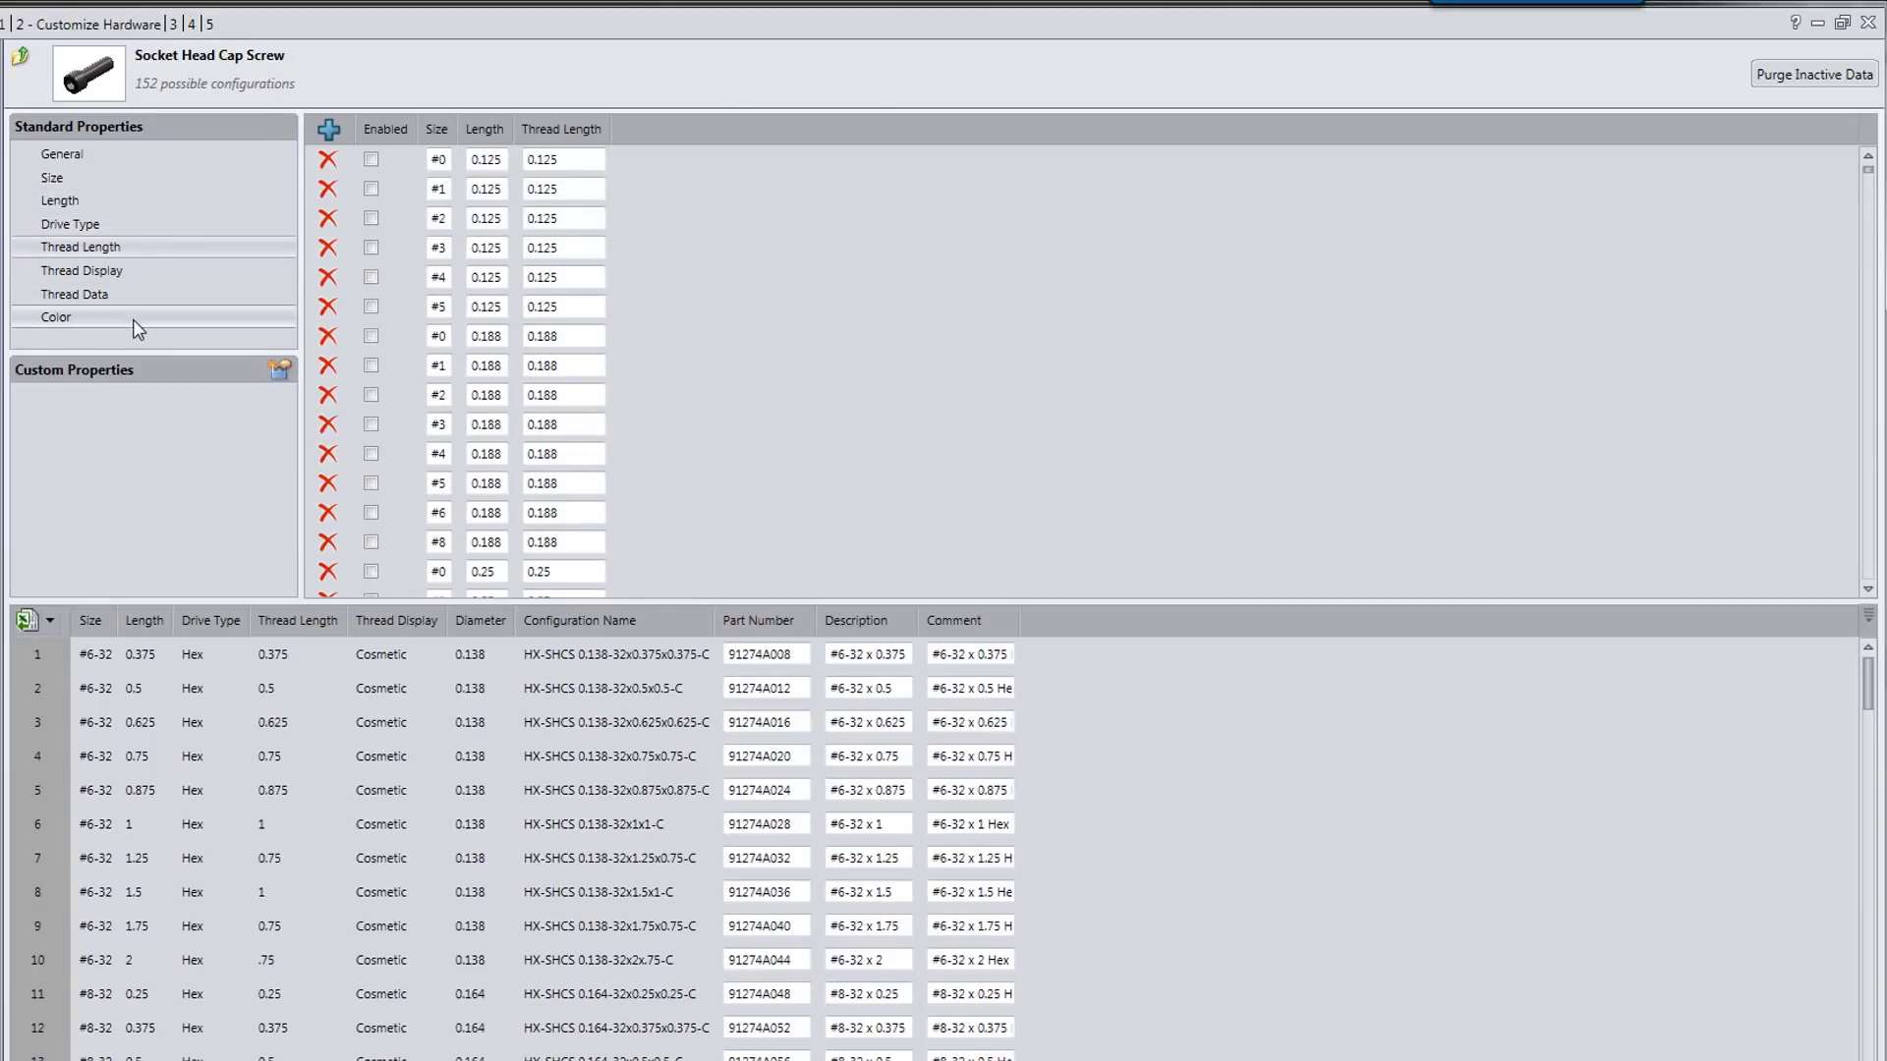
Return to the screw's General properties and bring up the table's Import data / Export data options.
left_click(120, 155)
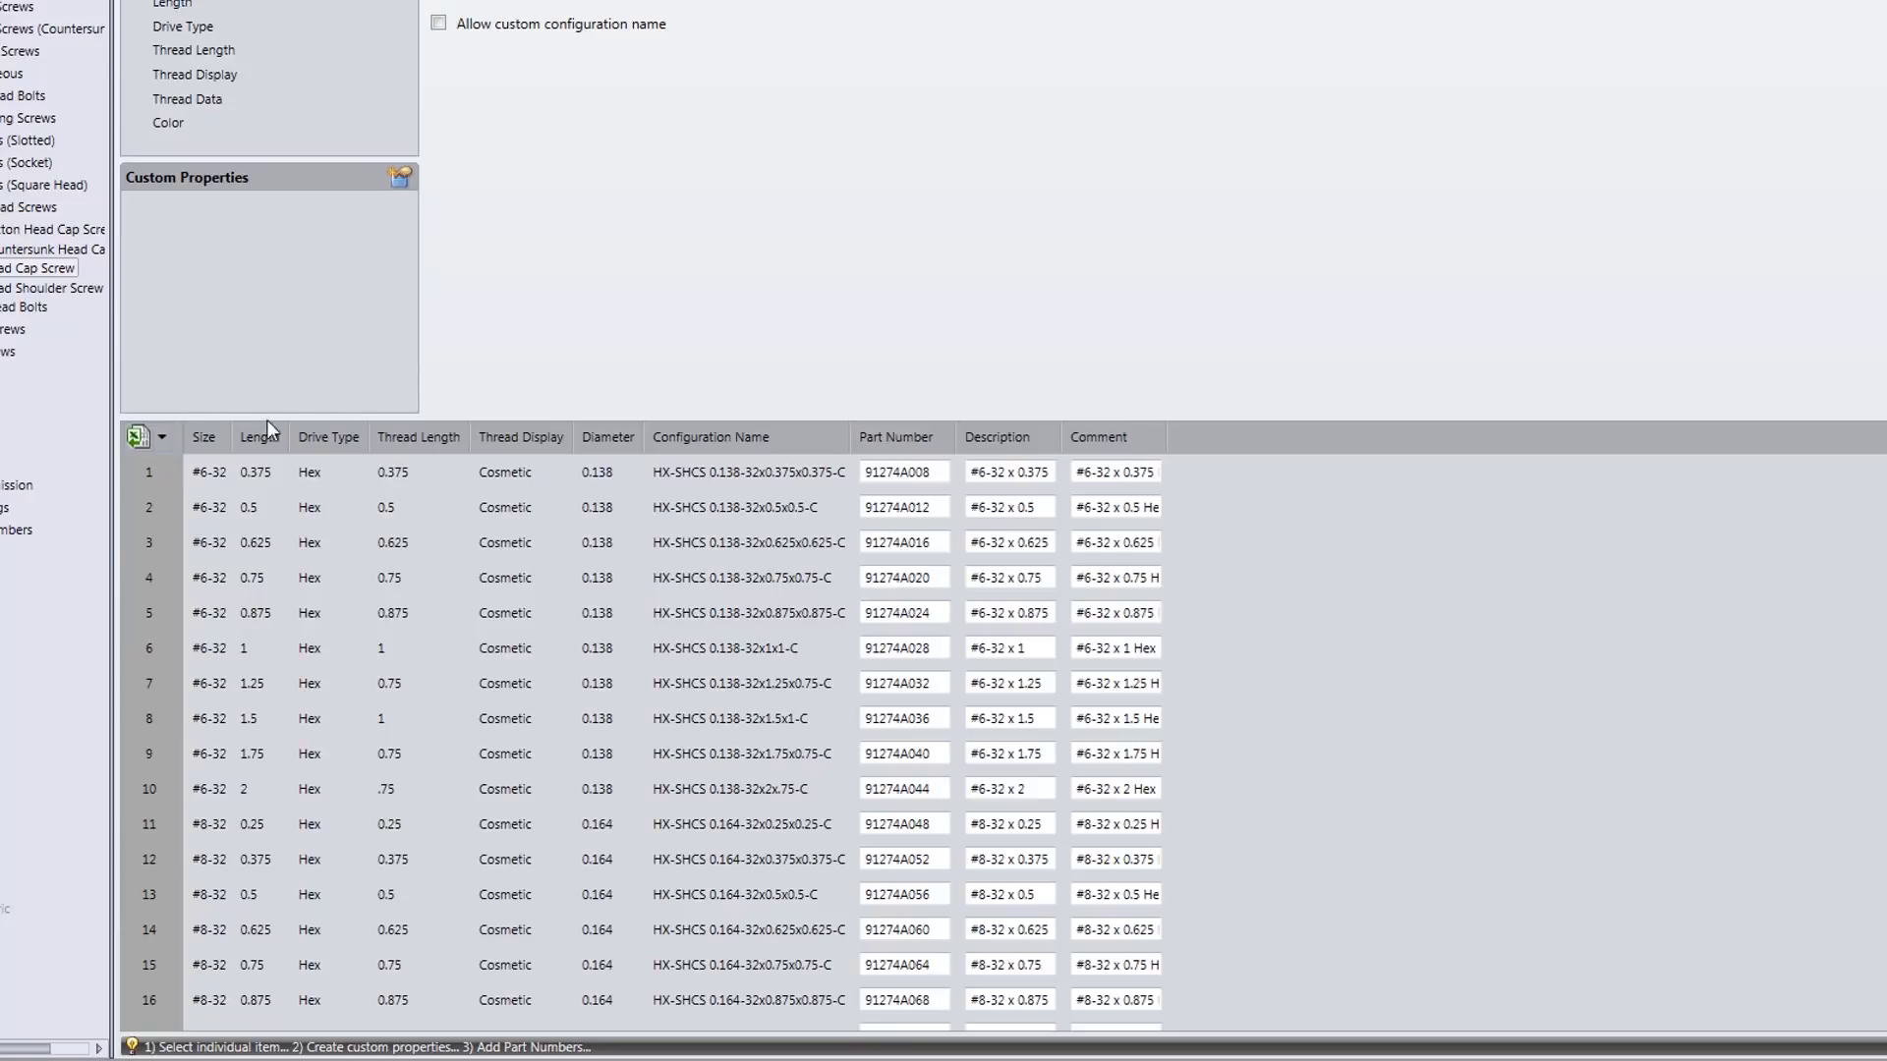
left_click(161, 438)
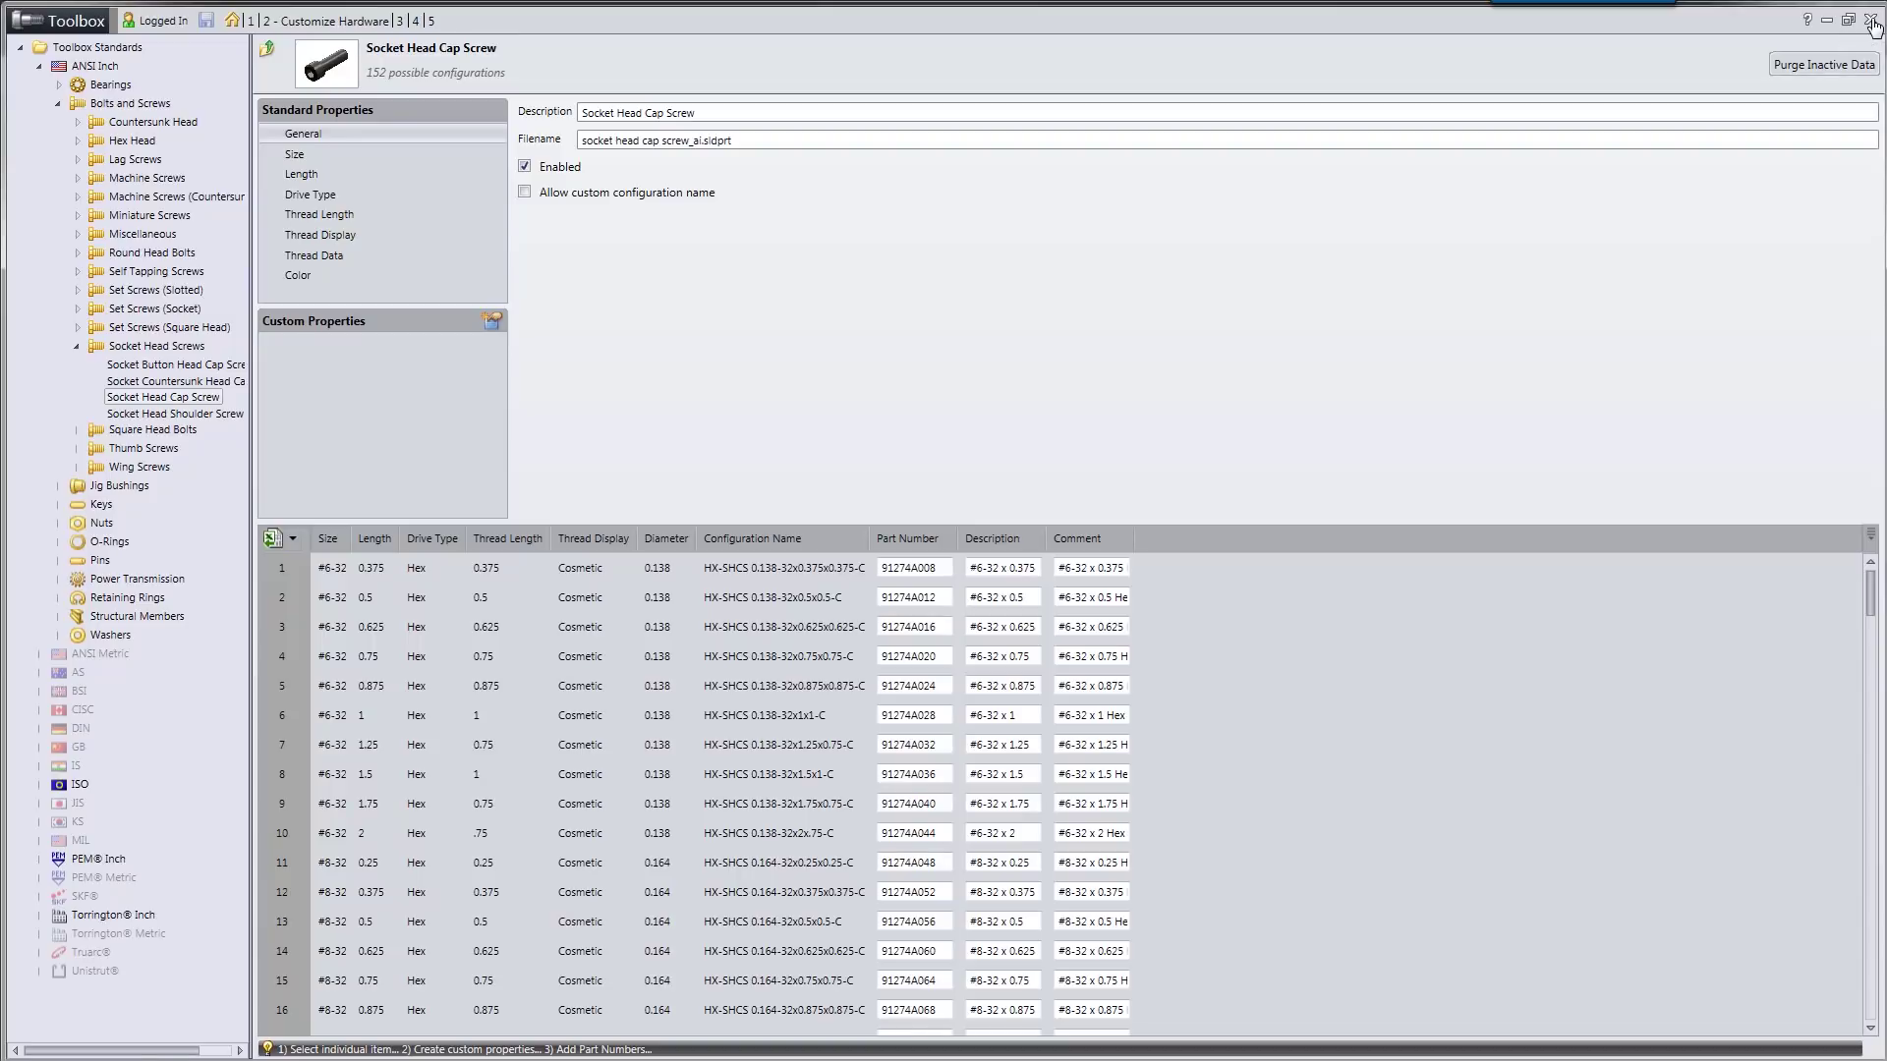
Close Toolbox Settings, checking changes into PDM and returning to ASM-0028's bill of materials.
left_click(1871, 20)
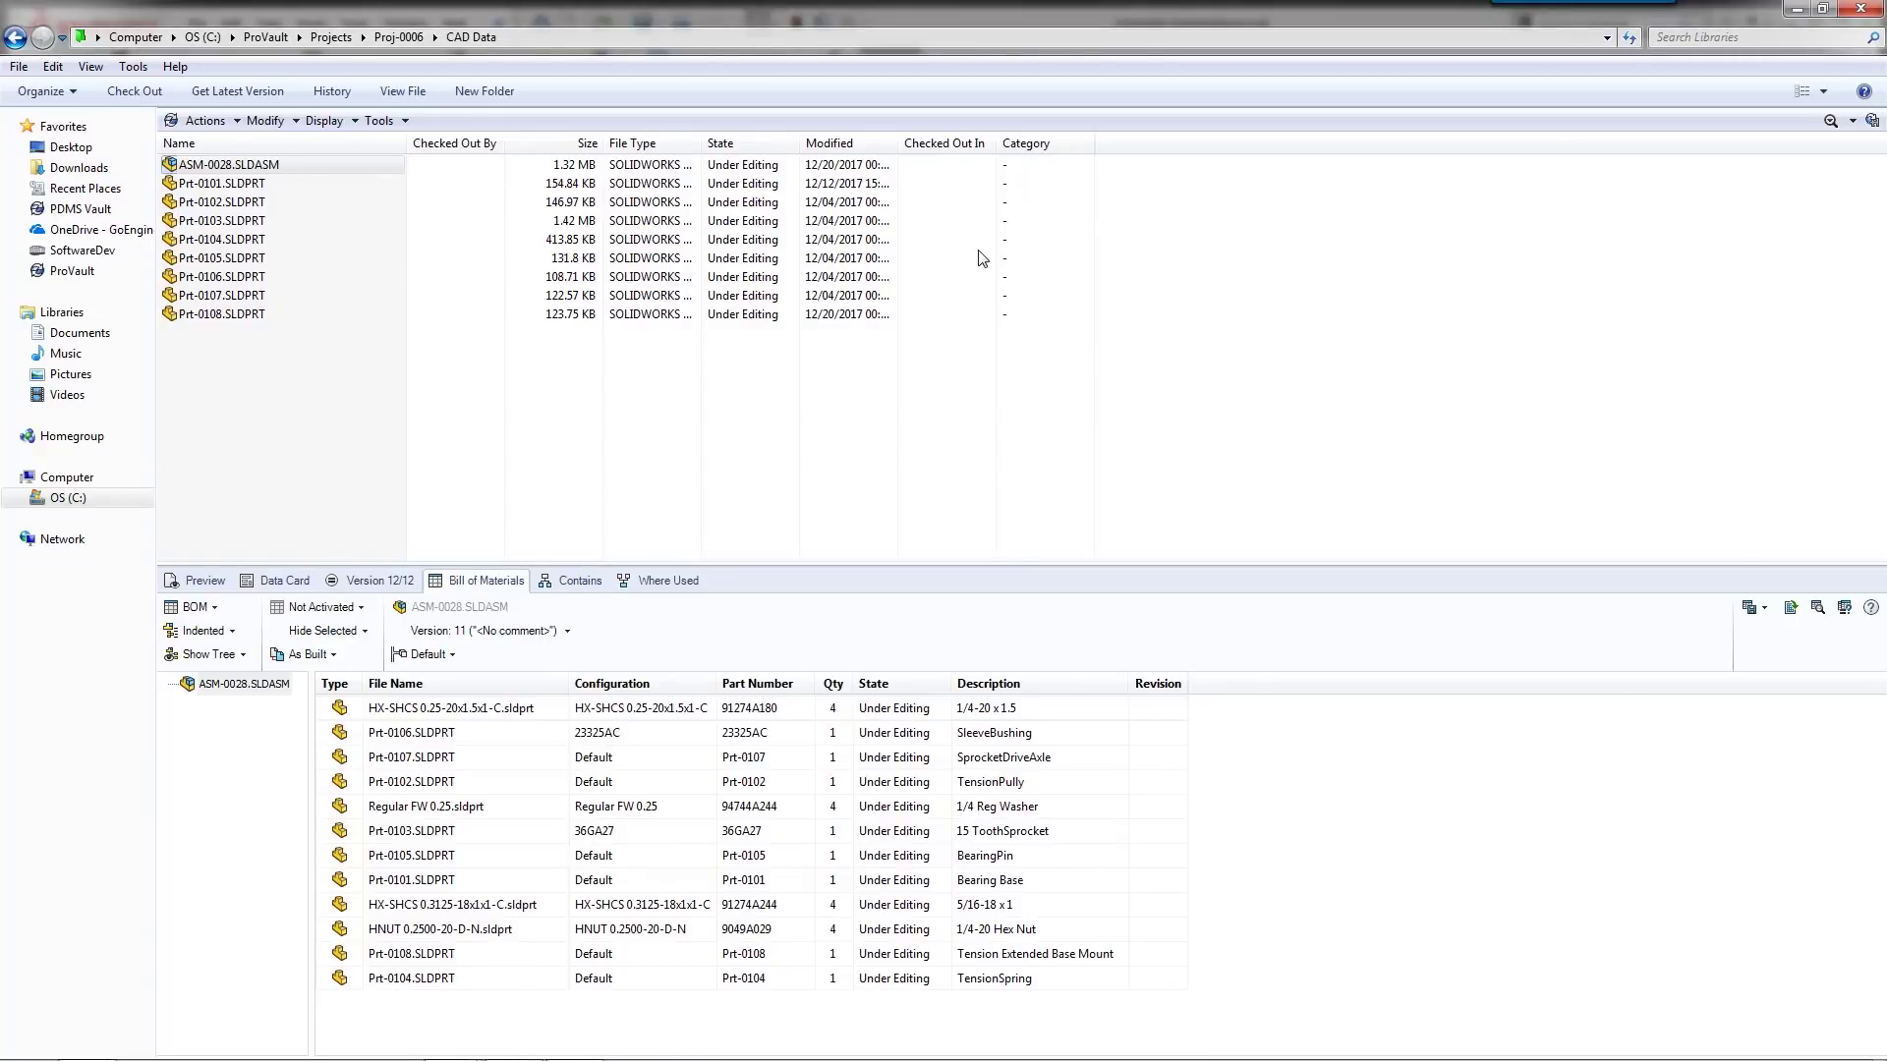
Minimize the vault window and clear the selection in the ASM-0028 assembly view.
left_click(1795, 10)
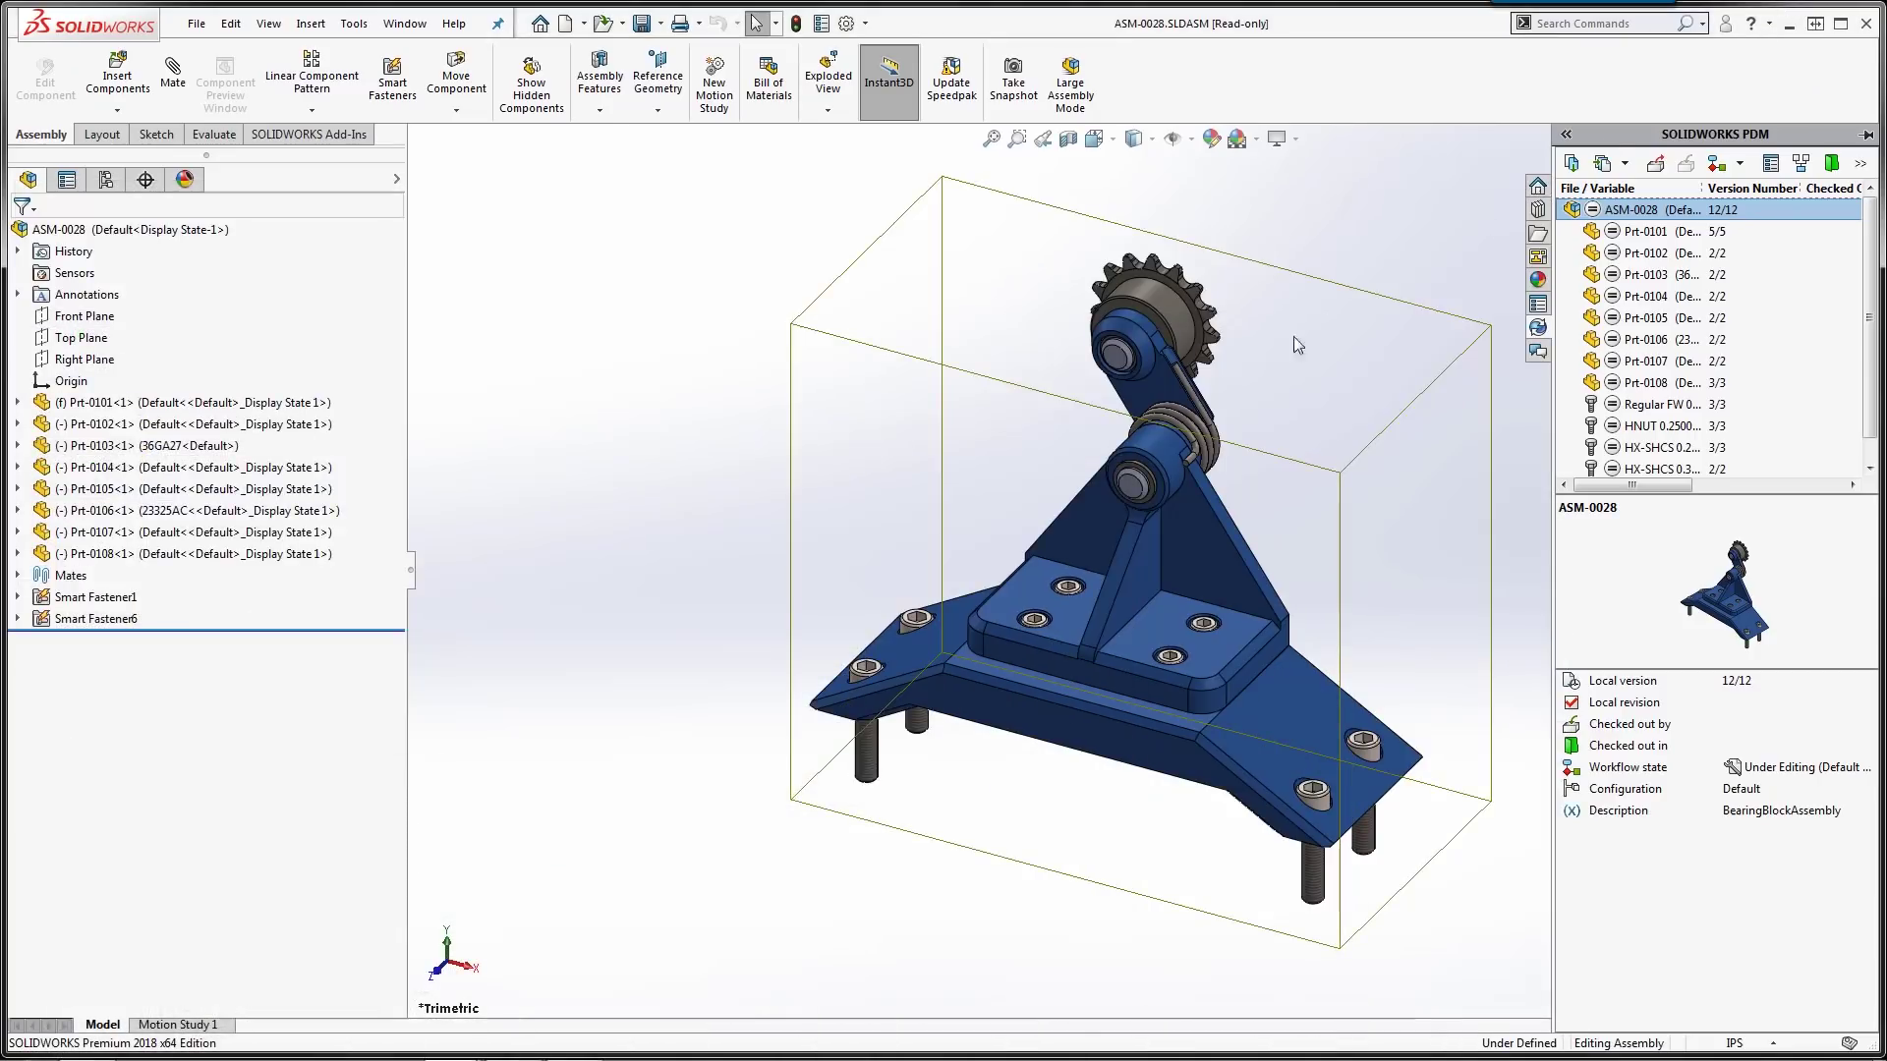
left_click(696, 543)
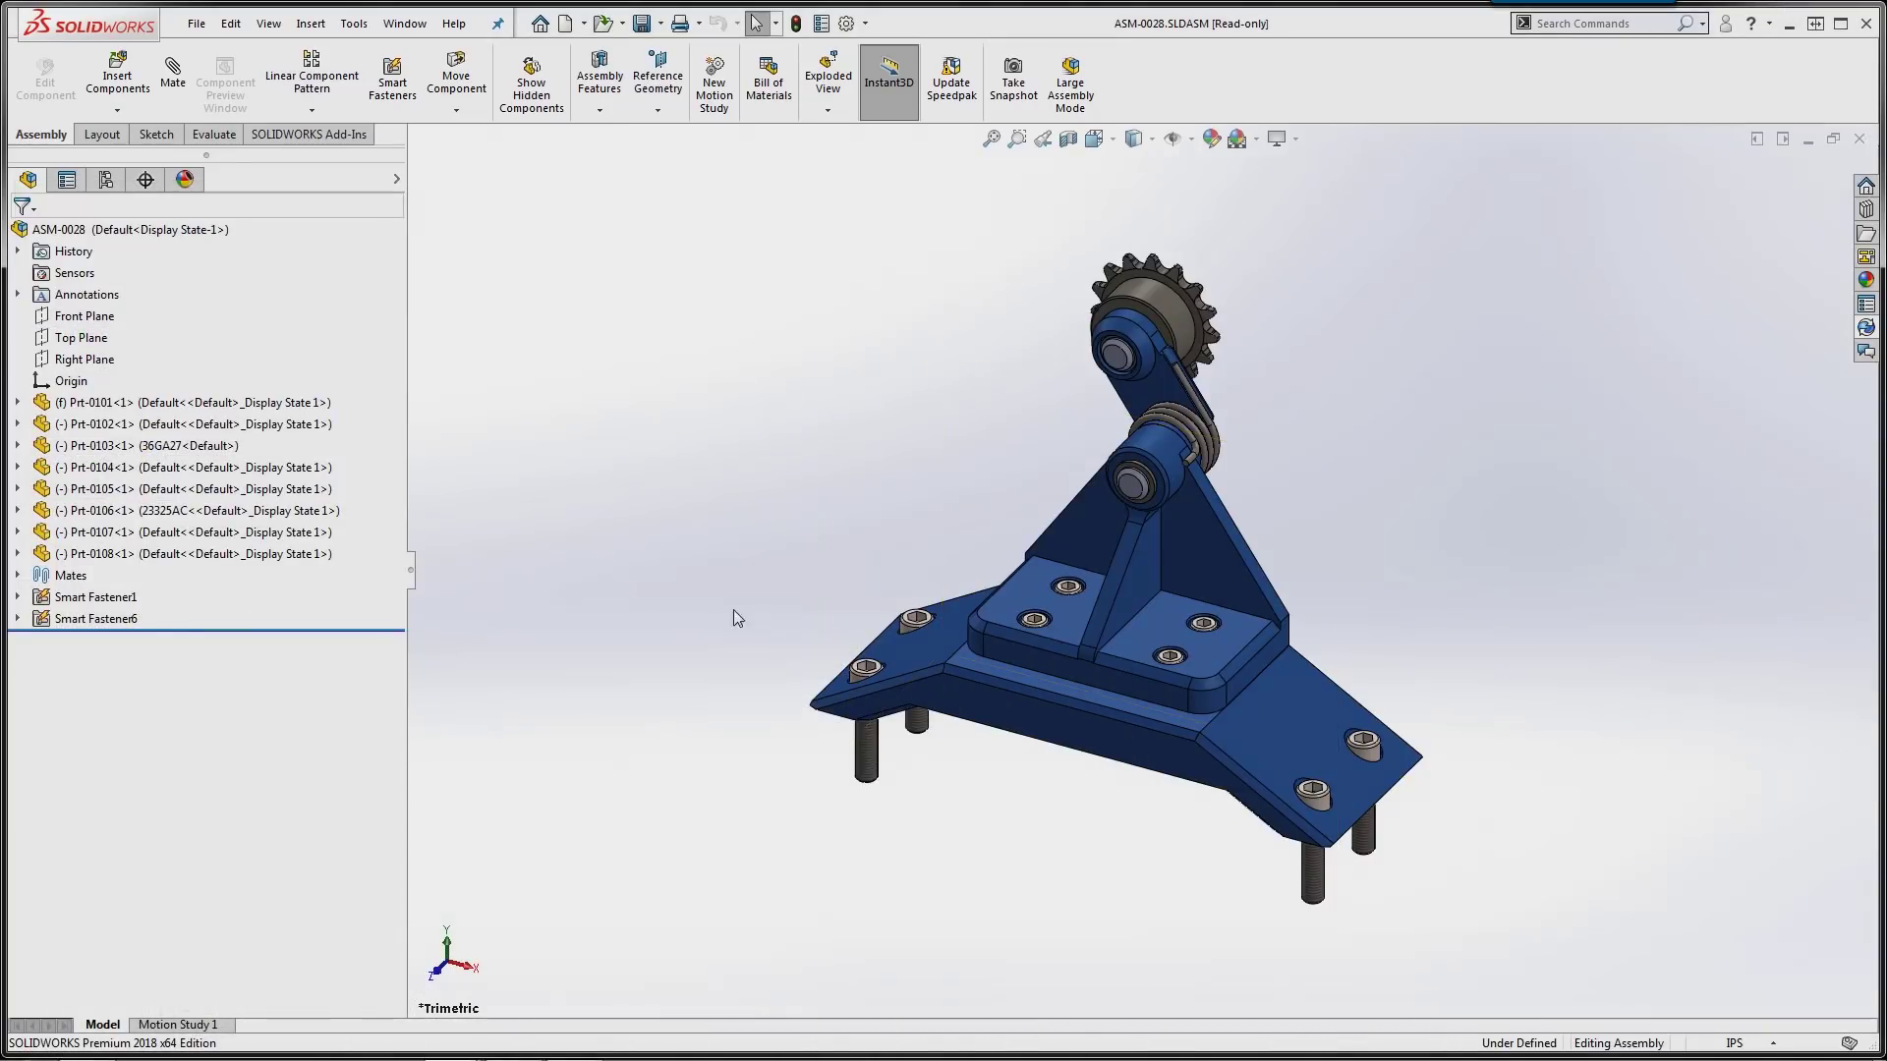